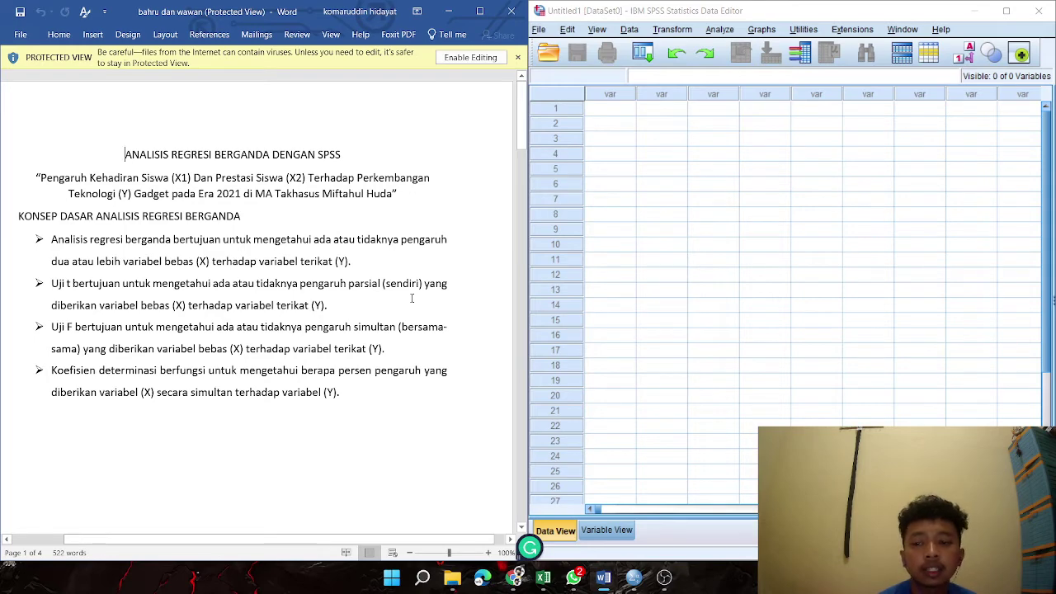
Read the notes on multiple regression concepts, the hypotheses, and the decision rules for the t test and F test
scroll(335, 307, down, 2)
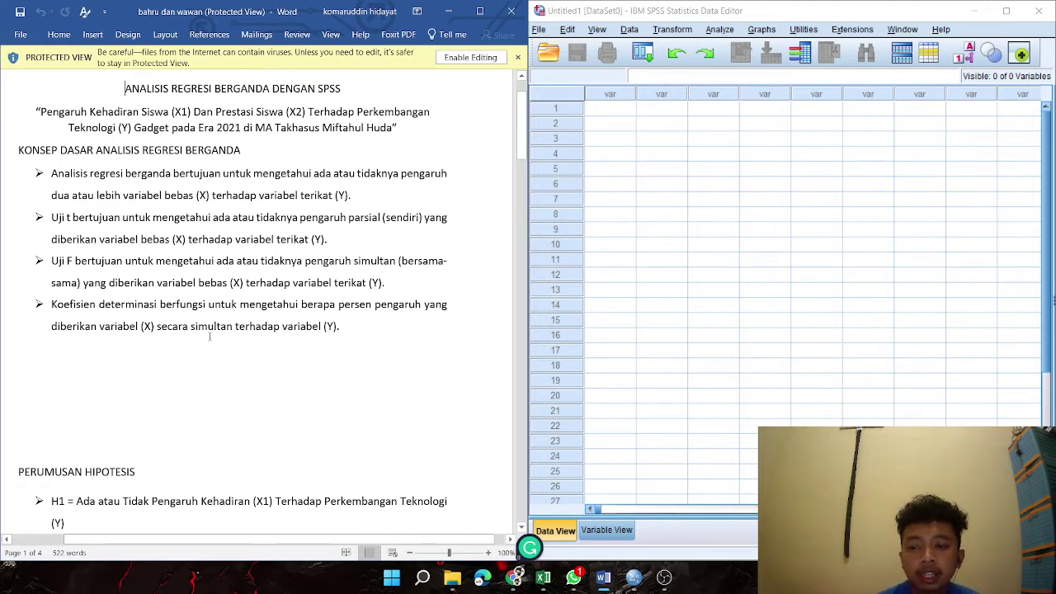
scroll(210, 336, down, 10)
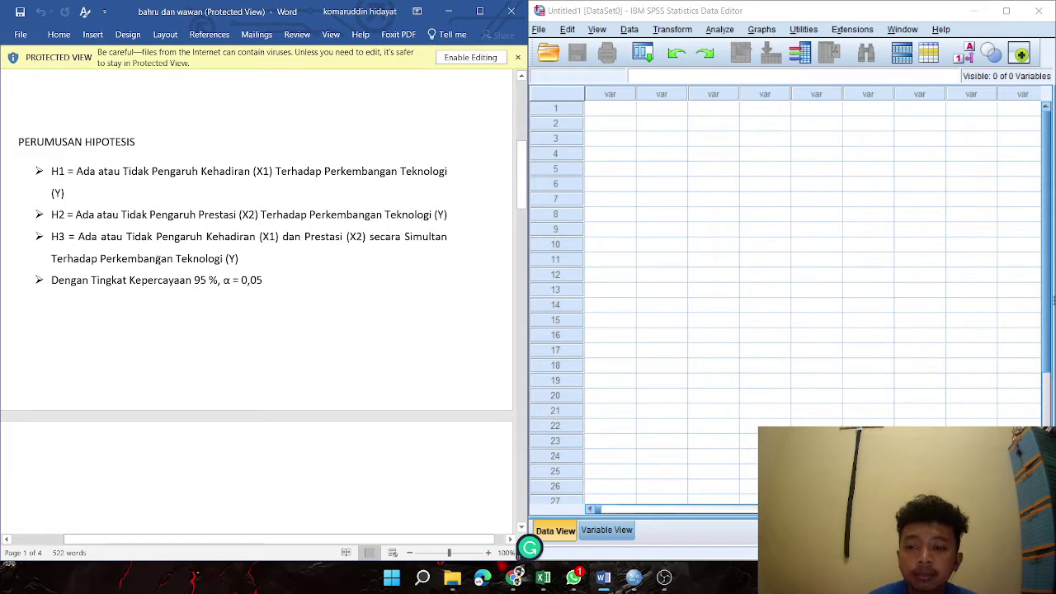
scroll(204, 282, down, 1)
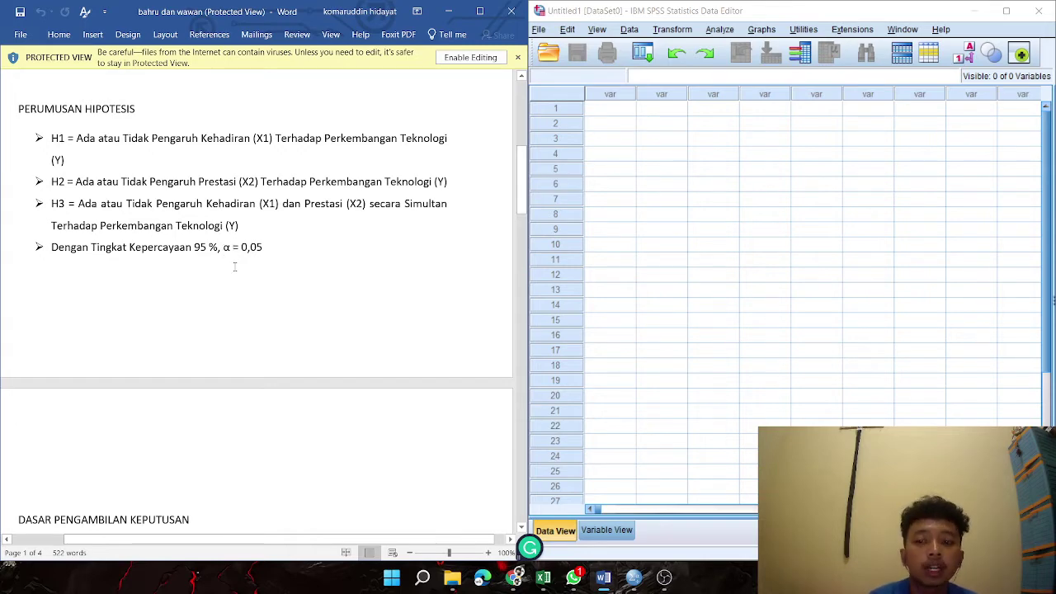
scroll(235, 267, down, 10)
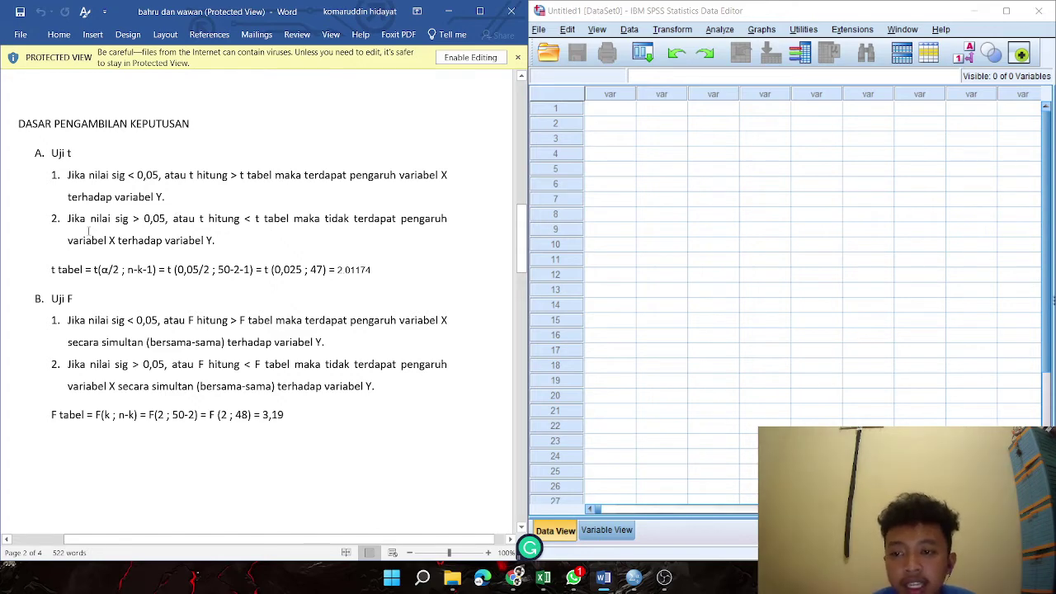
scroll(88, 232, down, 1)
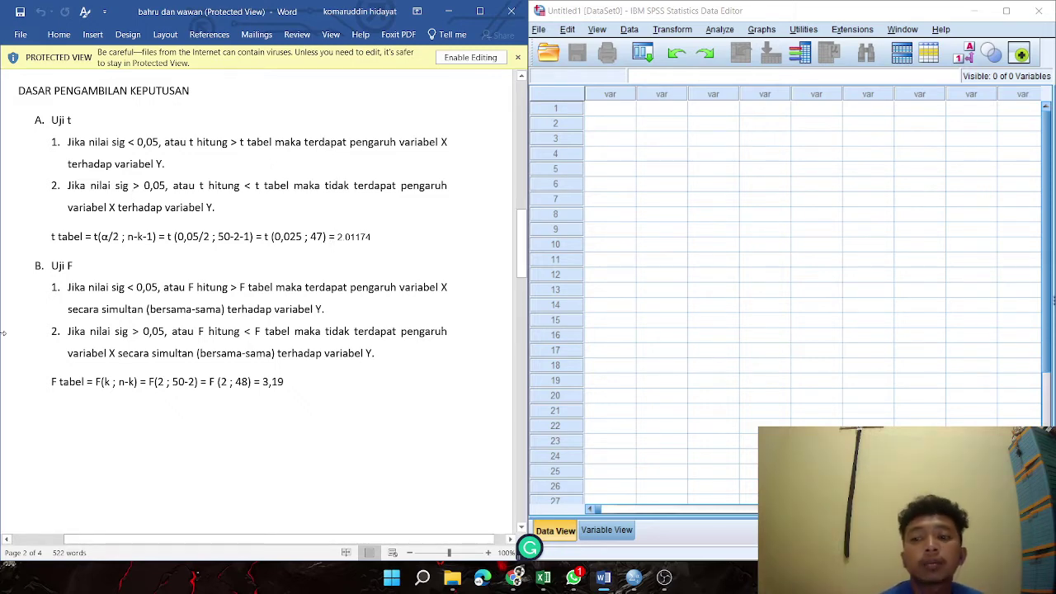
scroll(135, 240, down, 1)
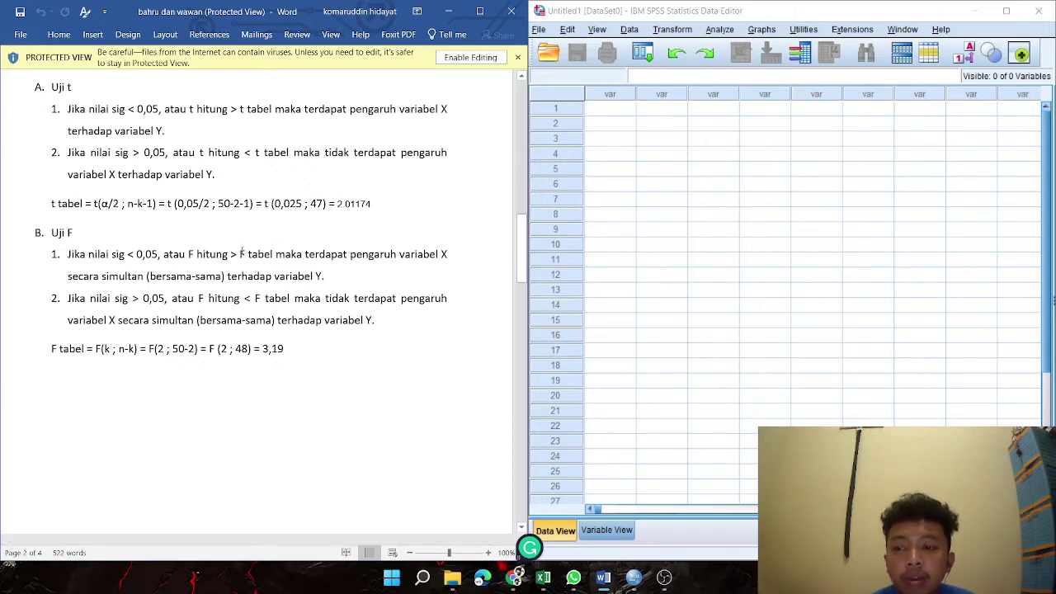
scroll(162, 277, down, 2)
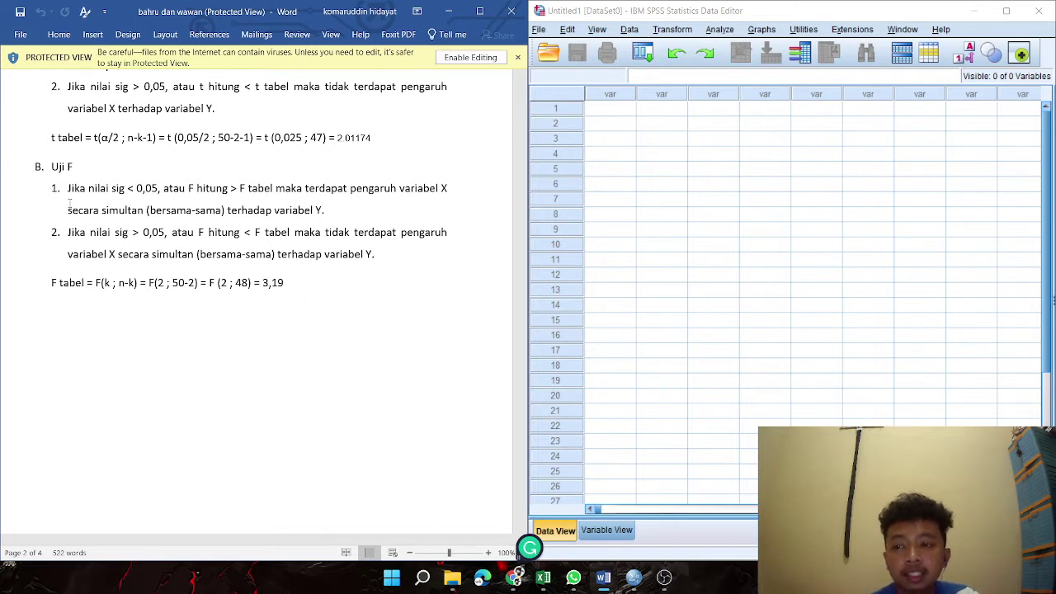
scroll(70, 203, down, 1)
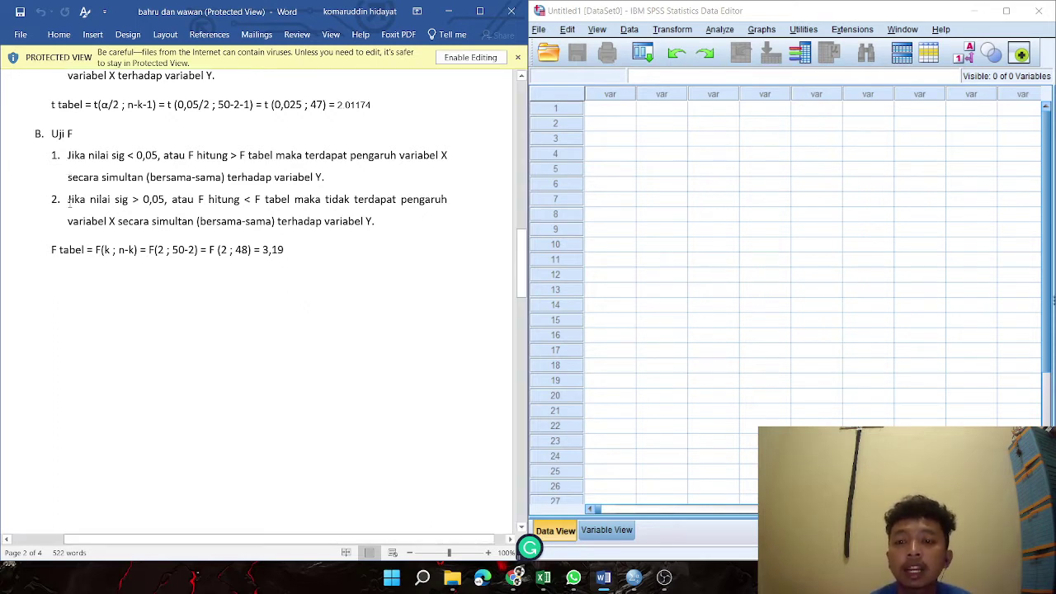
scroll(70, 203, down, 1)
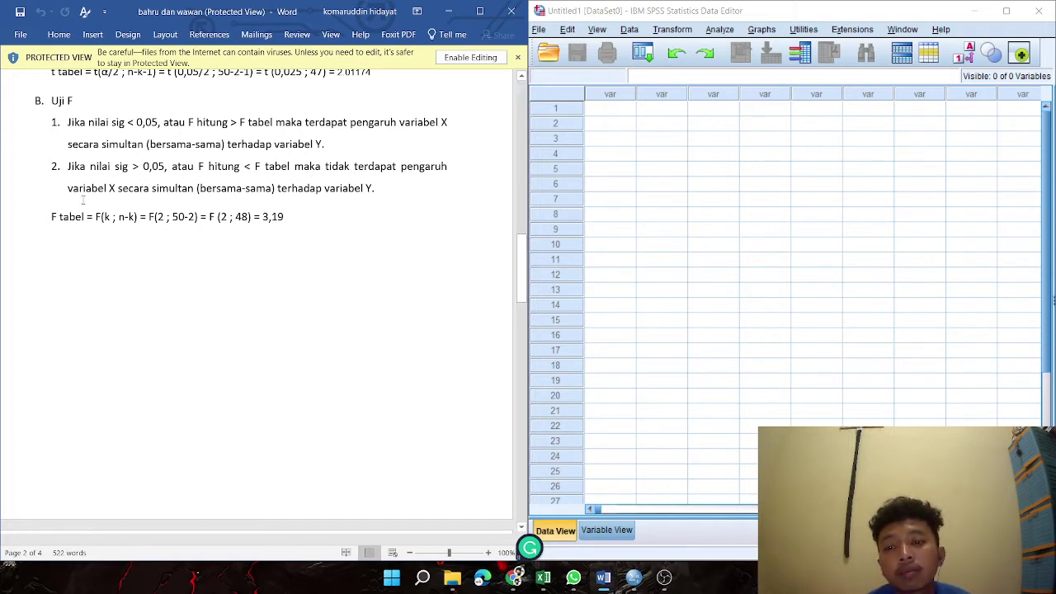
scroll(253, 237, down, 1)
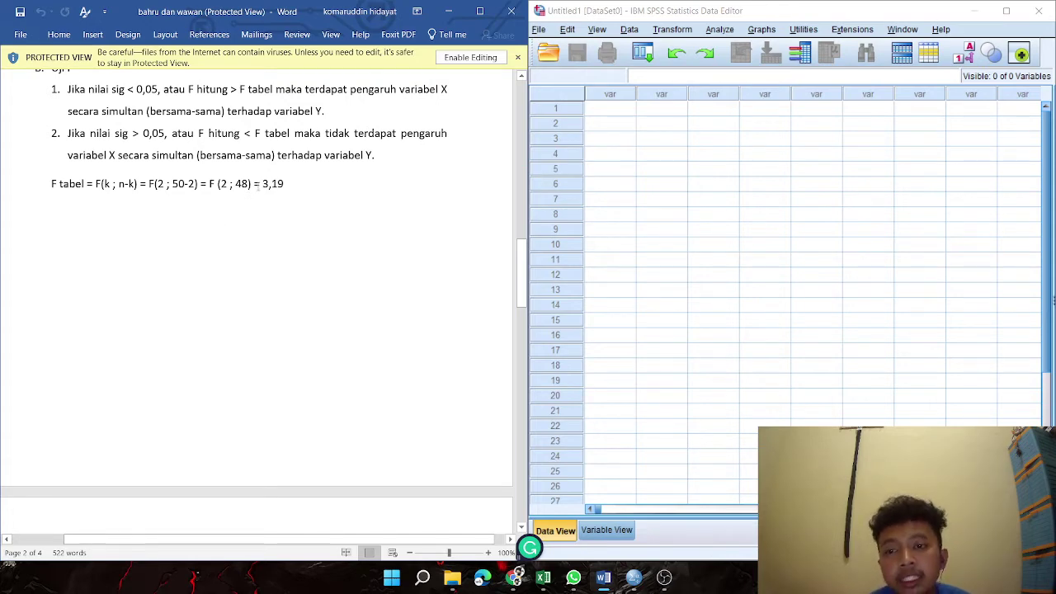
scroll(258, 185, down, 1)
scroll(258, 185, down, 5)
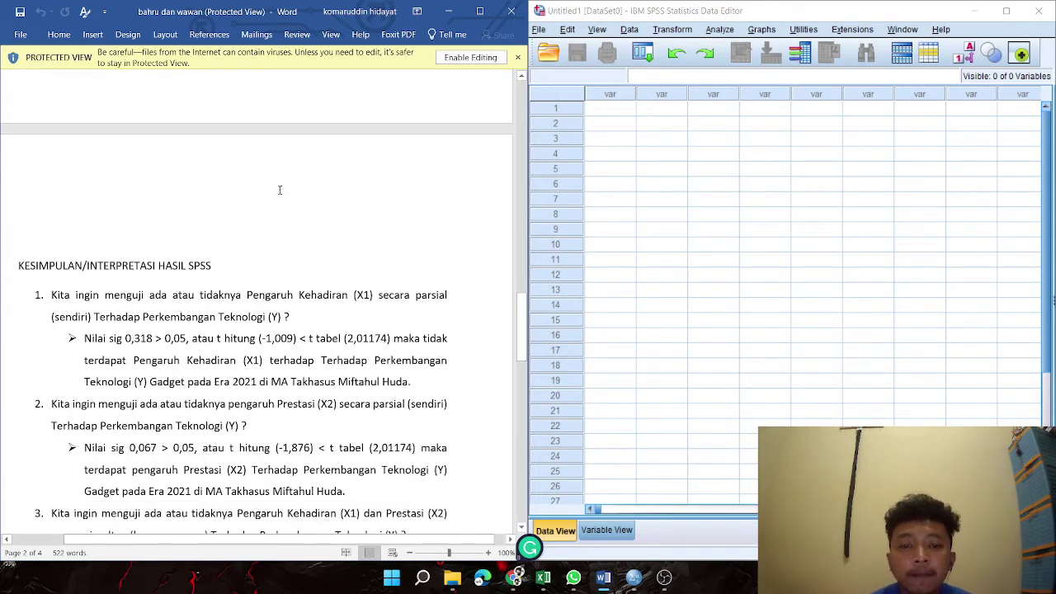
scroll(280, 190, up, 5)
scroll(280, 190, down, 1)
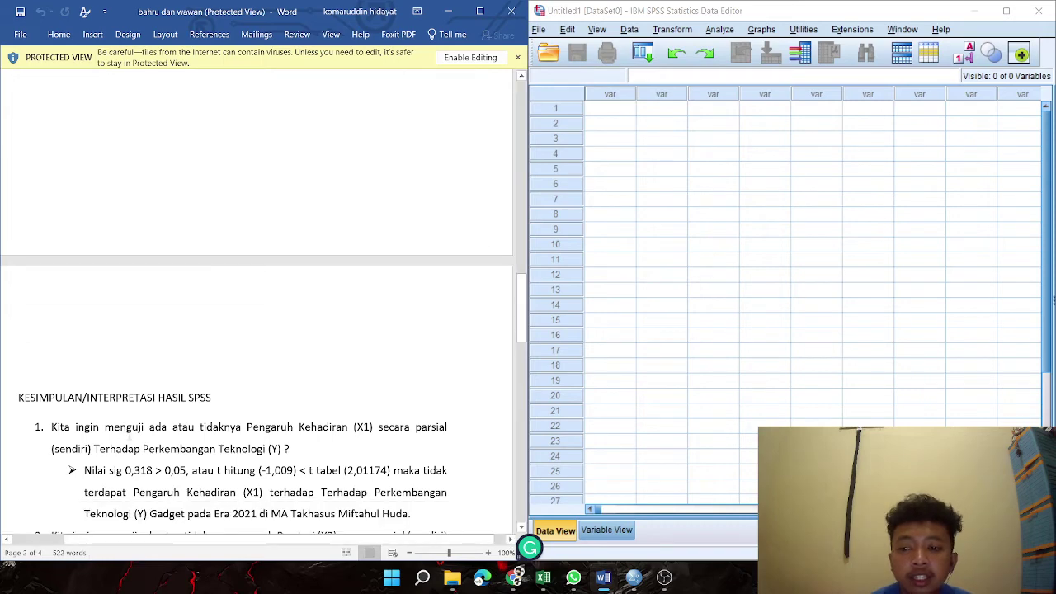
scroll(174, 323, up, 10)
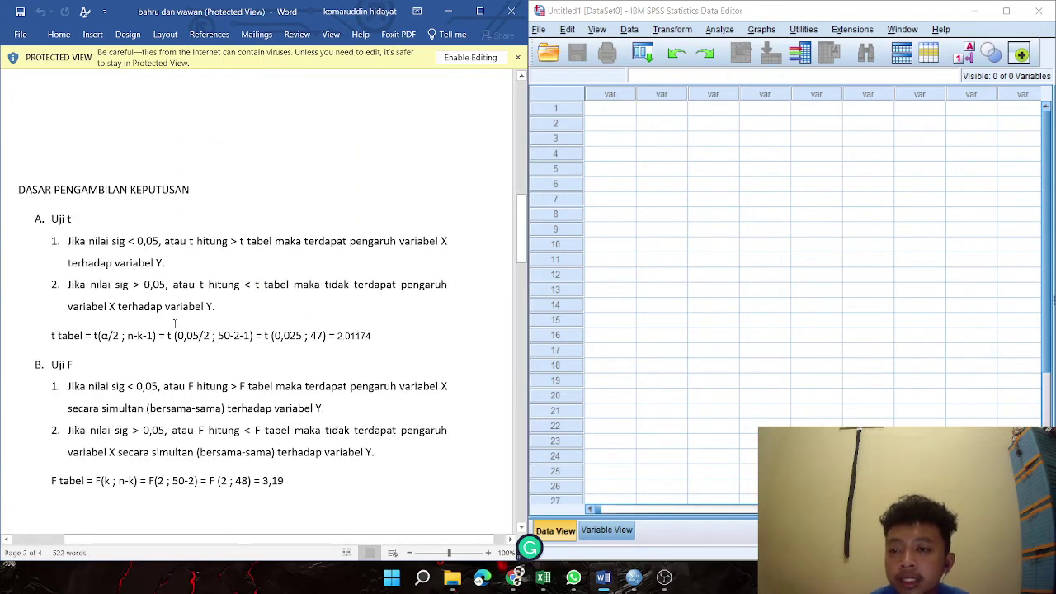
scroll(175, 323, down, 2)
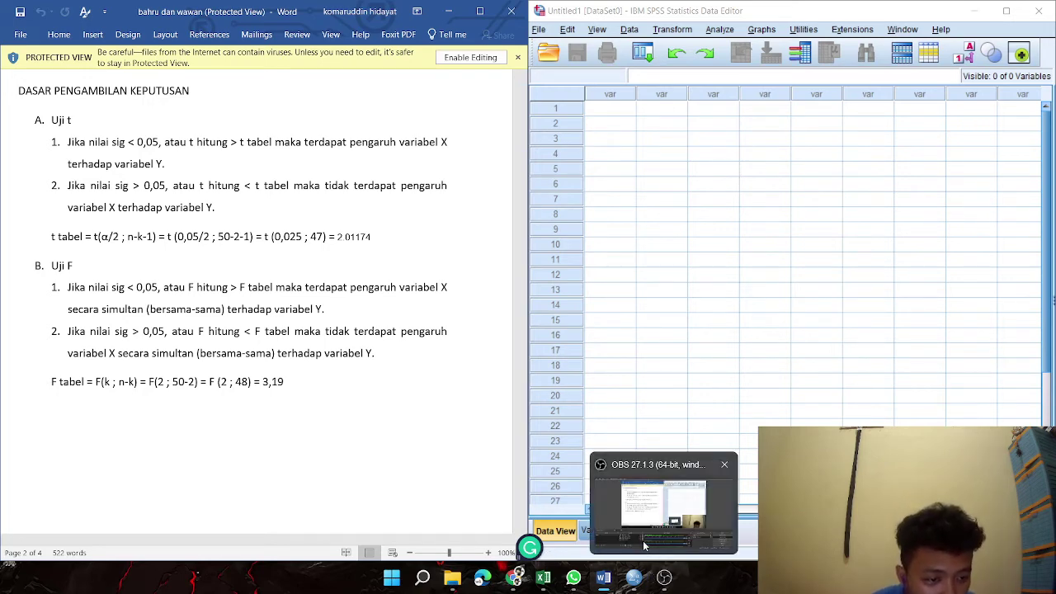
Enter xi, x2 and y as the first three rows of the first data column in the SPSS Data Editor
mouse_move(544, 578)
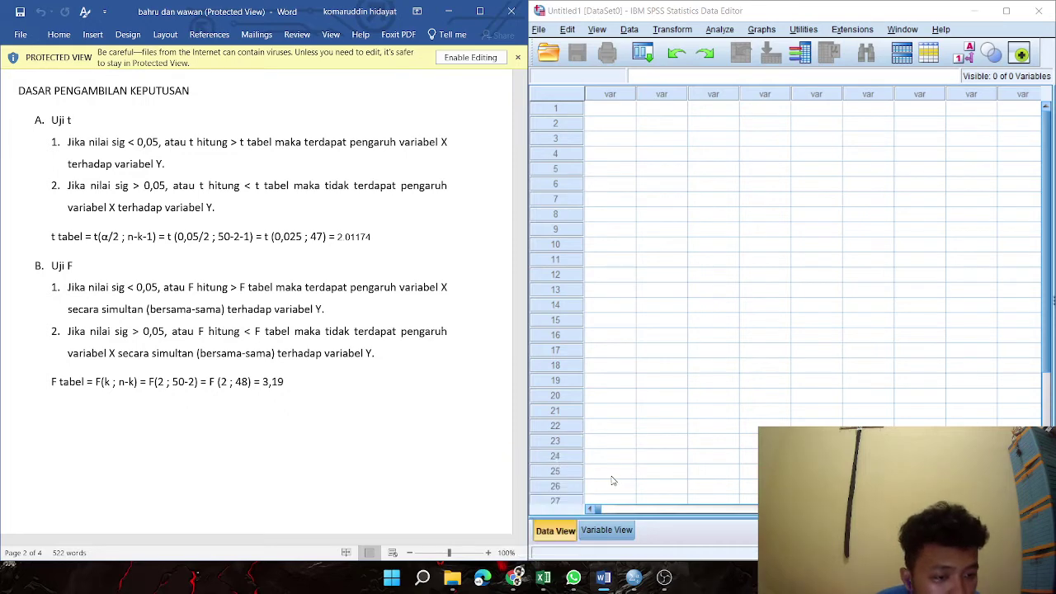
click(613, 110)
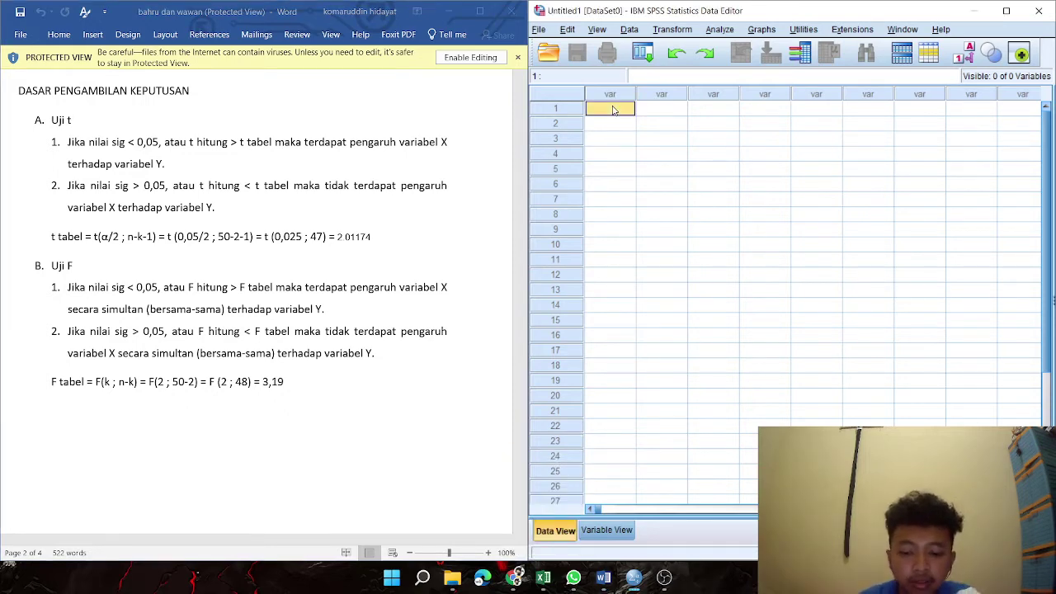
text(x)
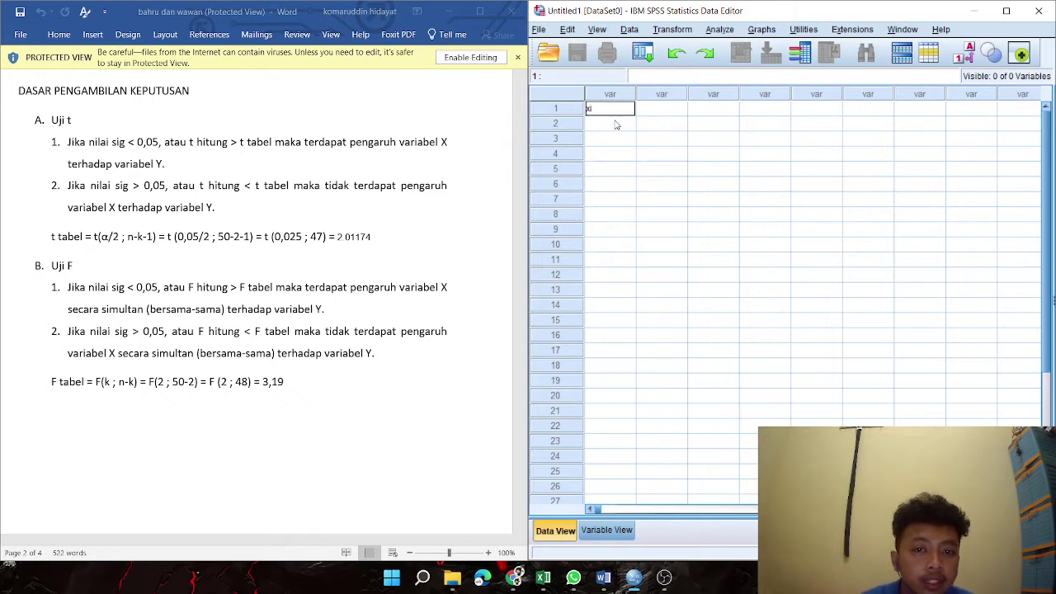
key(Return)
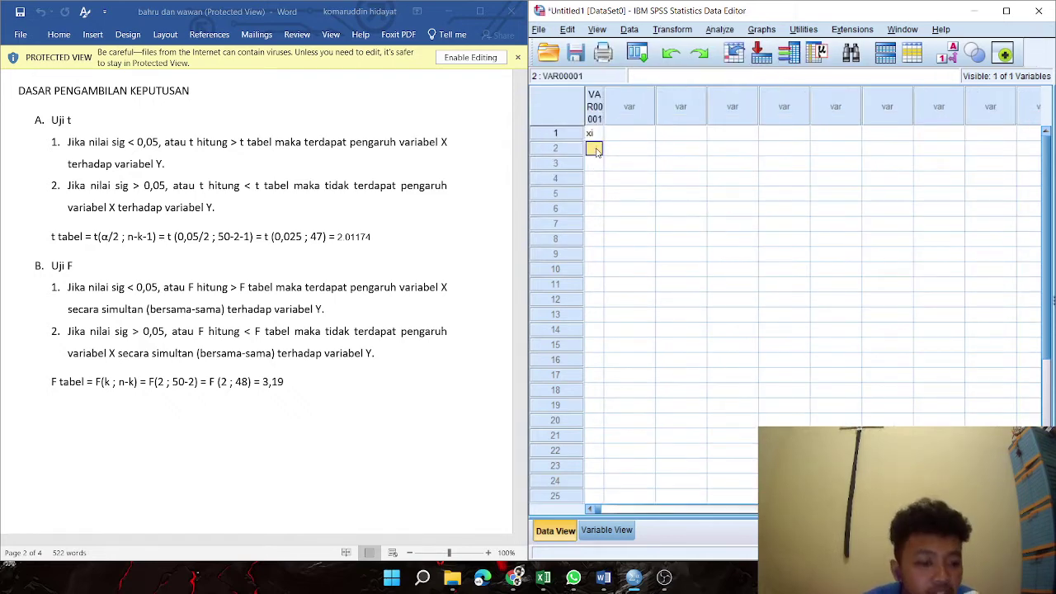
text(x2)
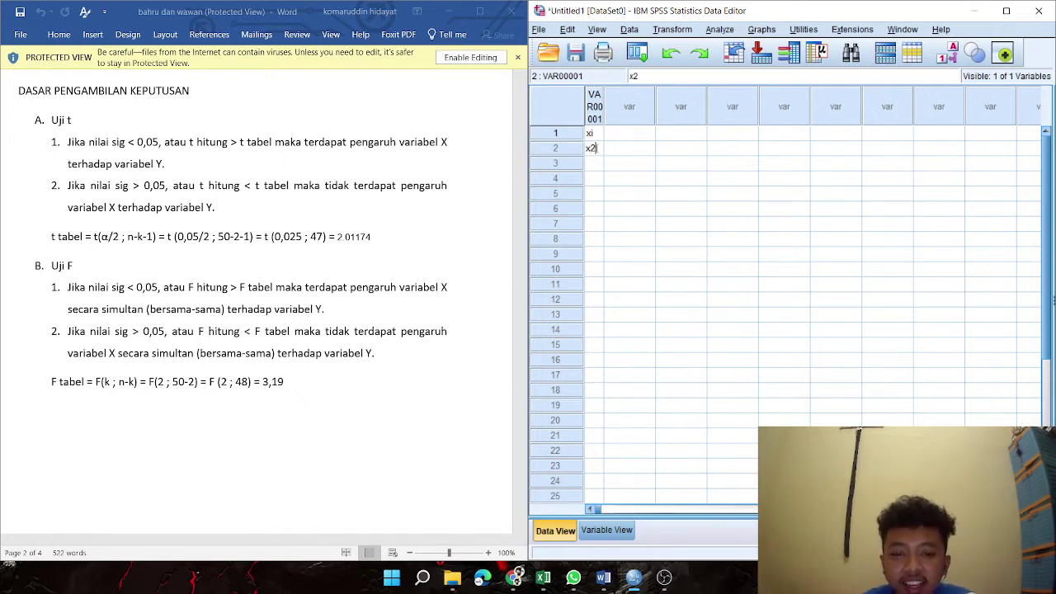
click(597, 164)
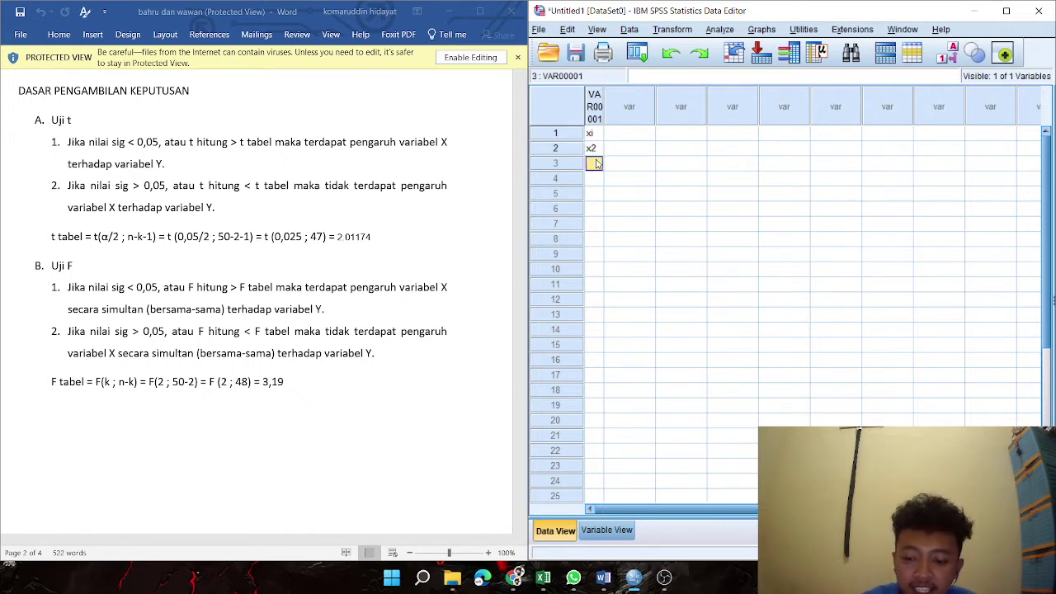
text(y)
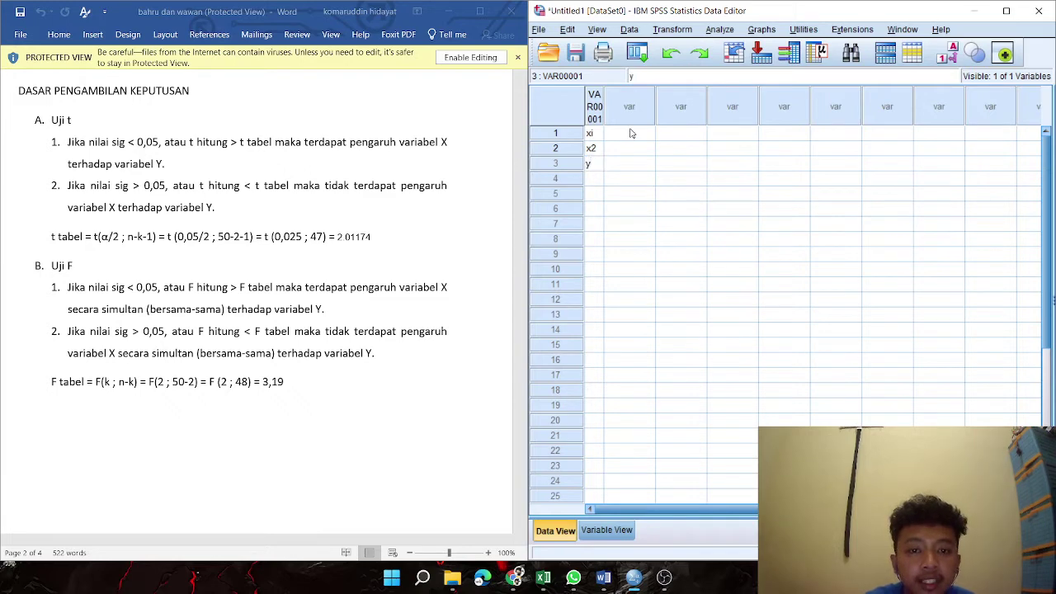
click(624, 137)
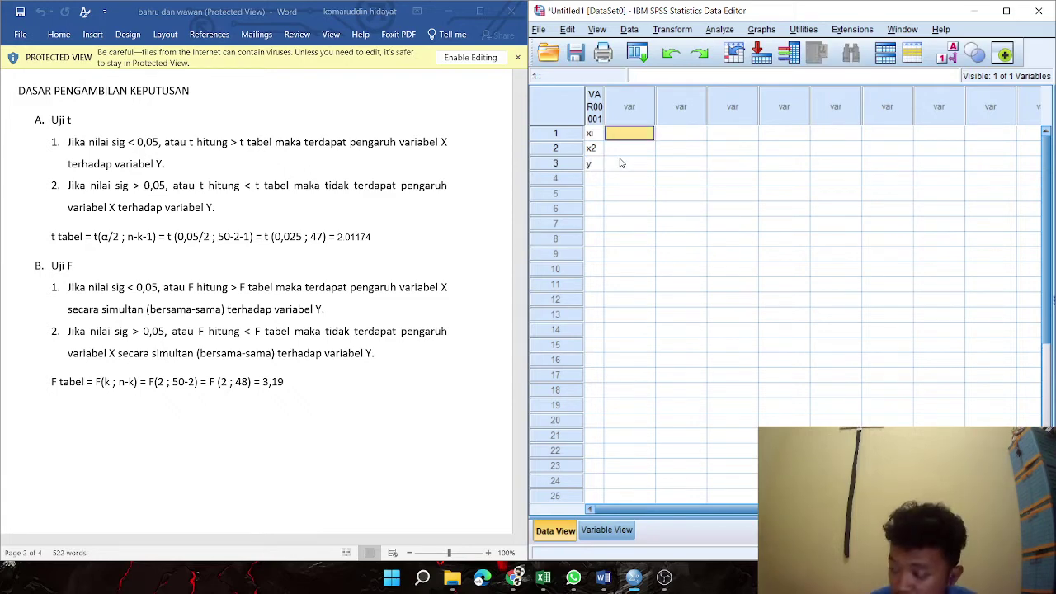
click(664, 578)
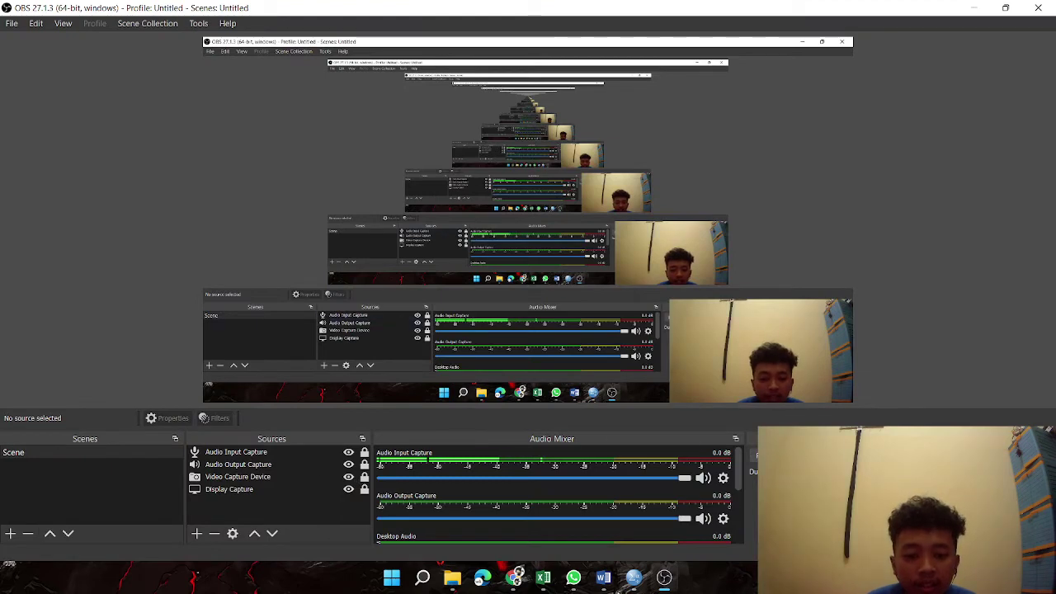
mouse_move(608, 583)
click(635, 577)
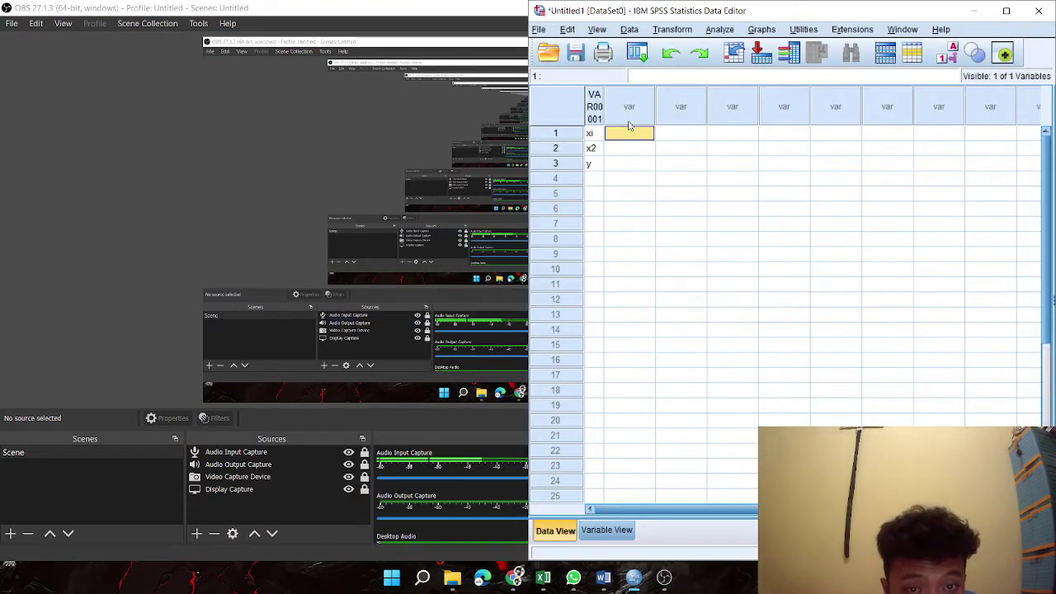
Rename the first variable to XI in the variable definitions and add two more variables named X2 and Y
click(617, 533)
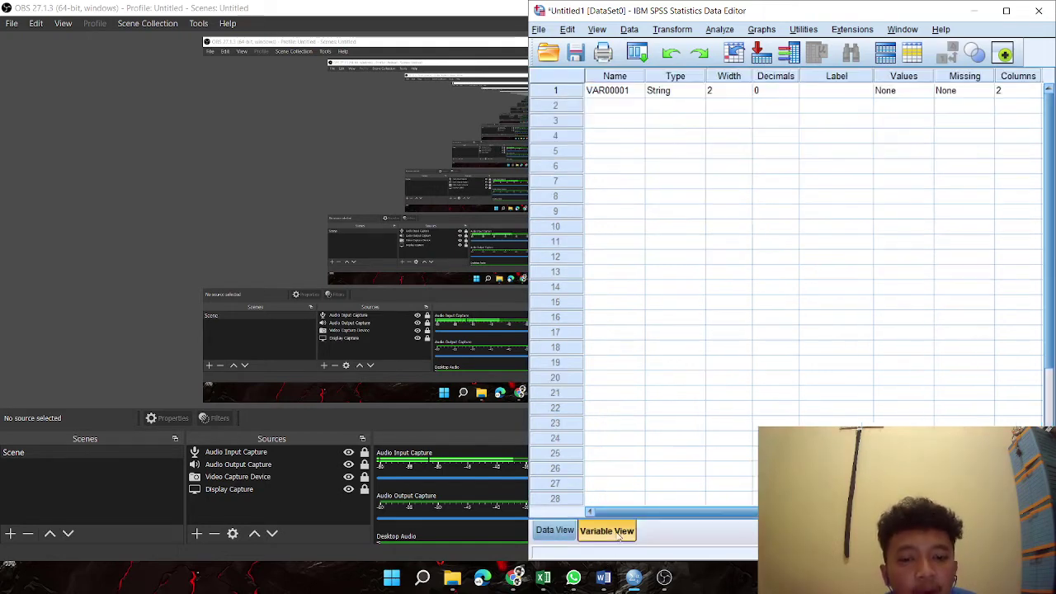
click(614, 110)
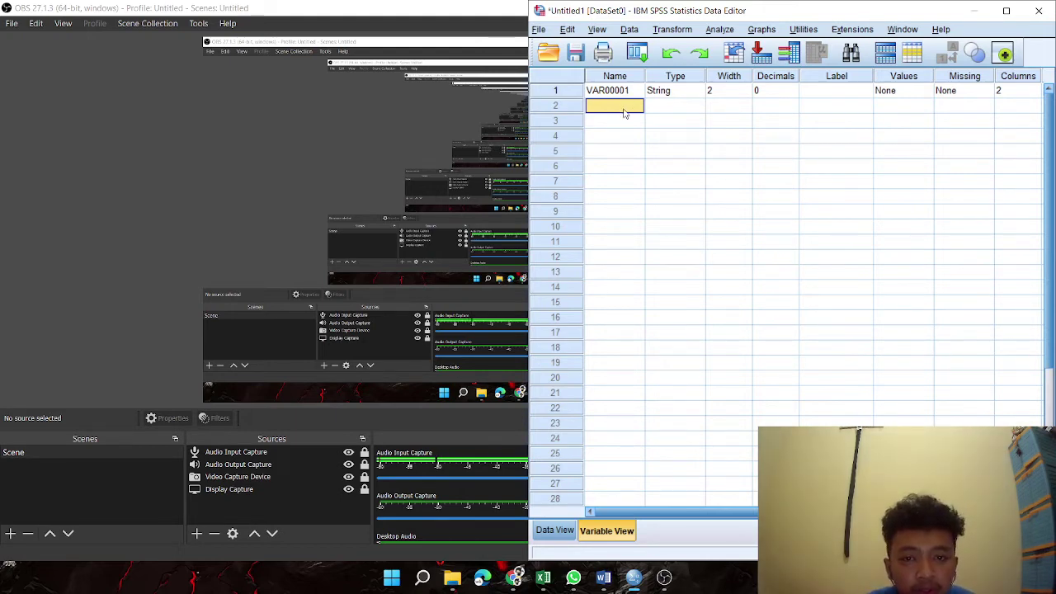
click(601, 579)
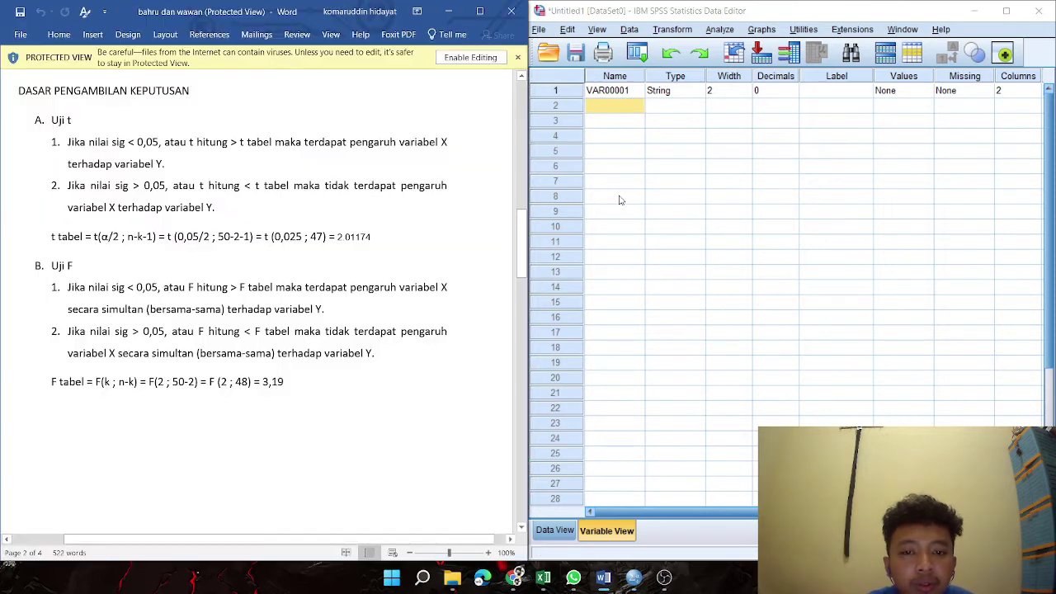
key(x)
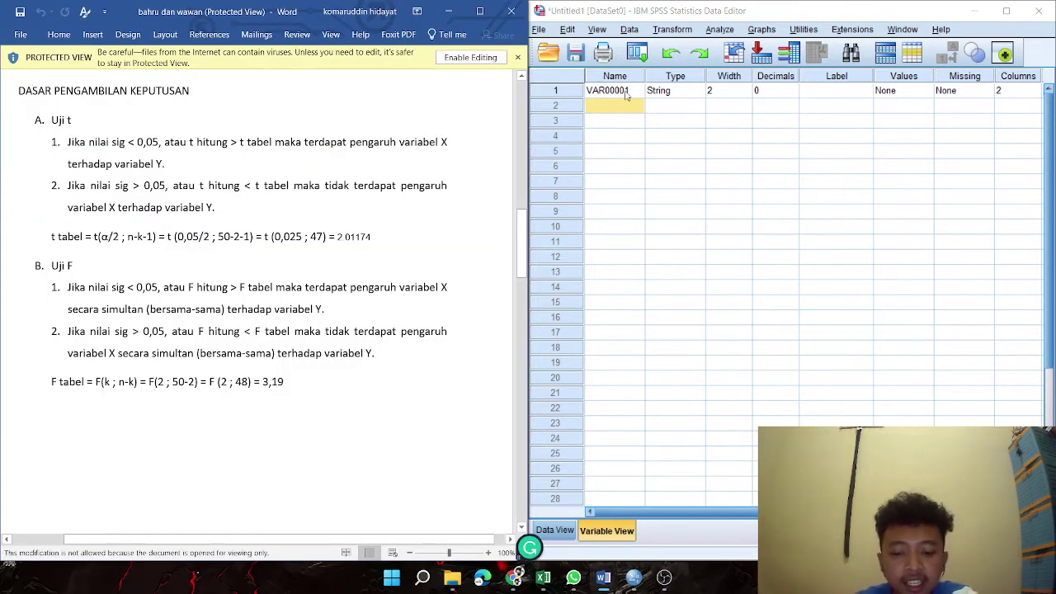
click(628, 91)
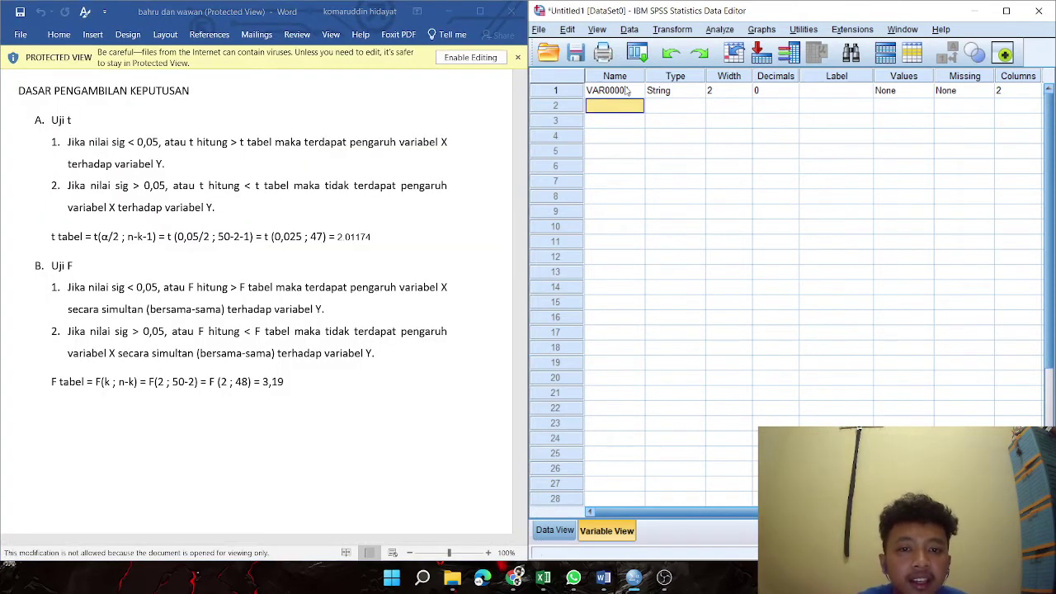
text(x)
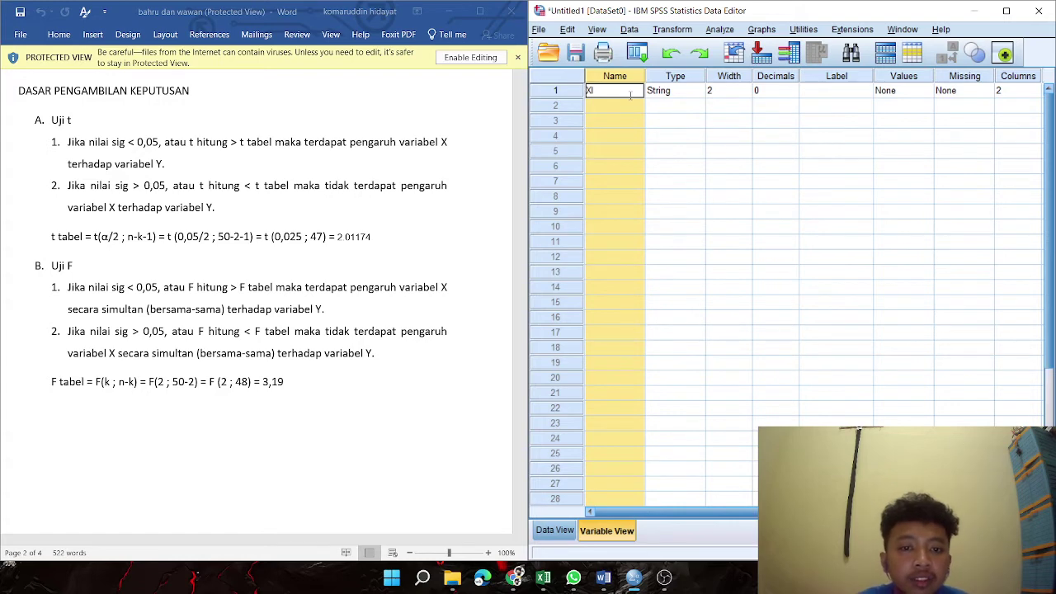
click(630, 111)
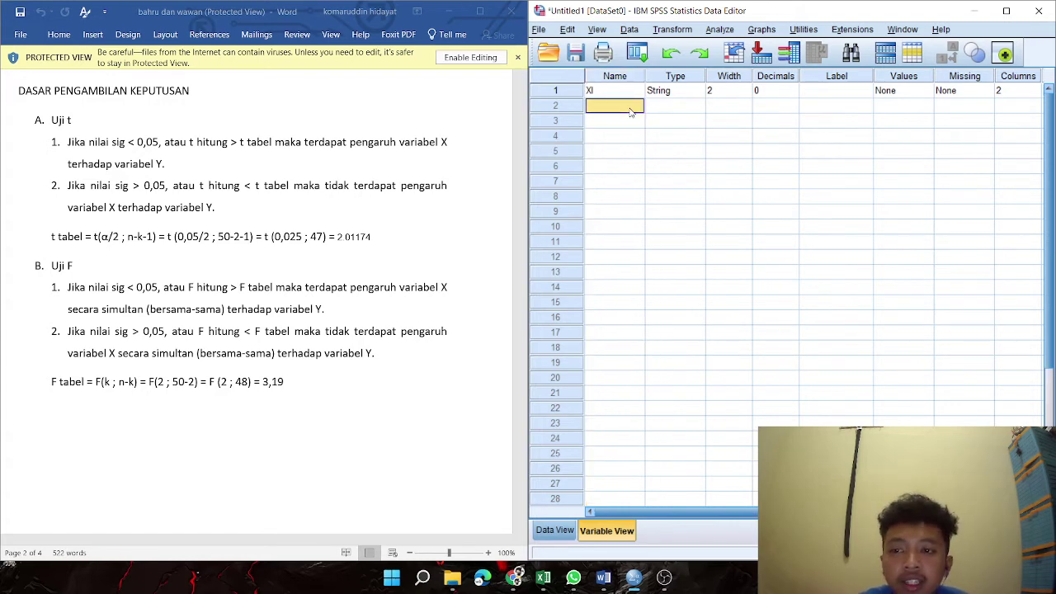
text(X2)
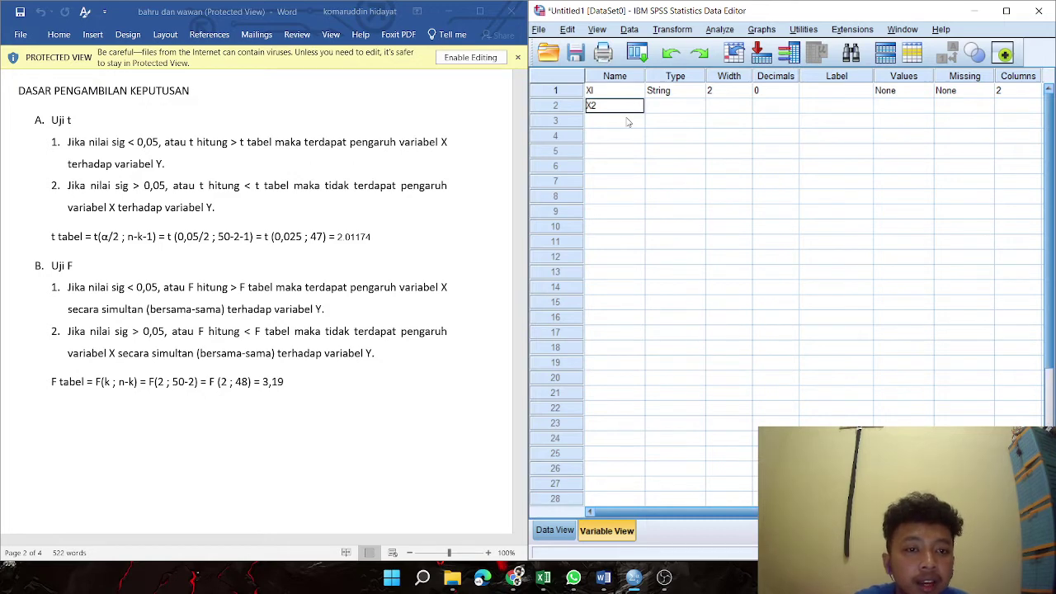
click(628, 121)
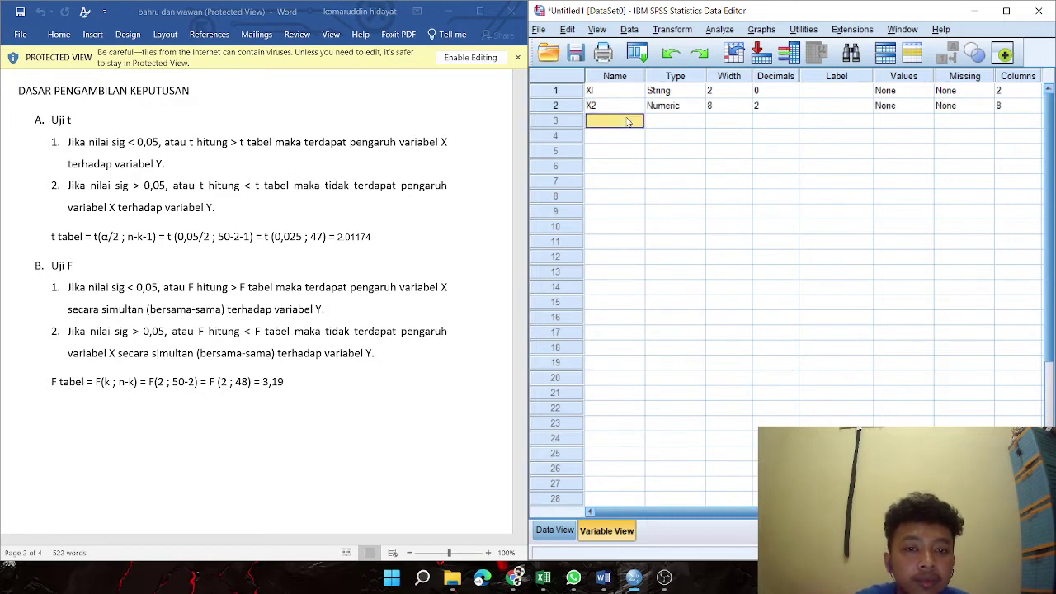
text(Y)
Set the number of decimals to 0 for the variables X2 and Y
click(681, 91)
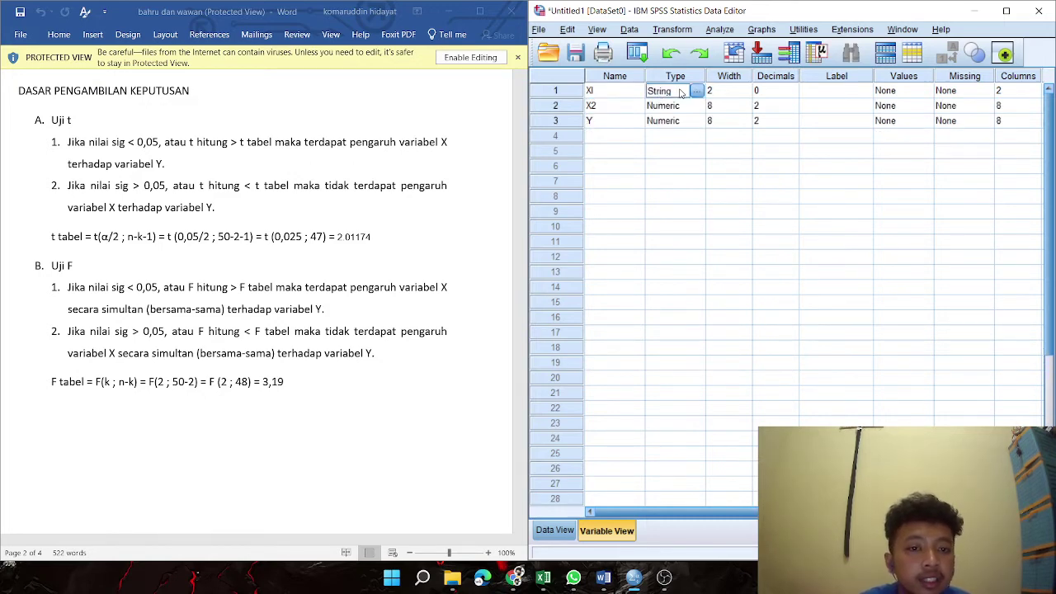
click(766, 89)
click(790, 107)
click(792, 111)
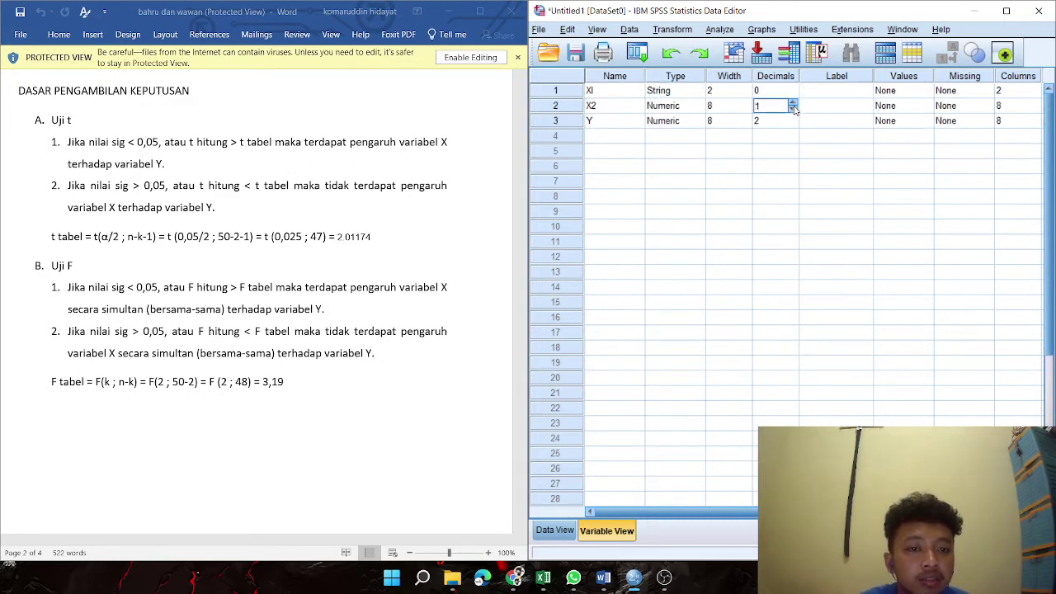
click(792, 110)
click(788, 122)
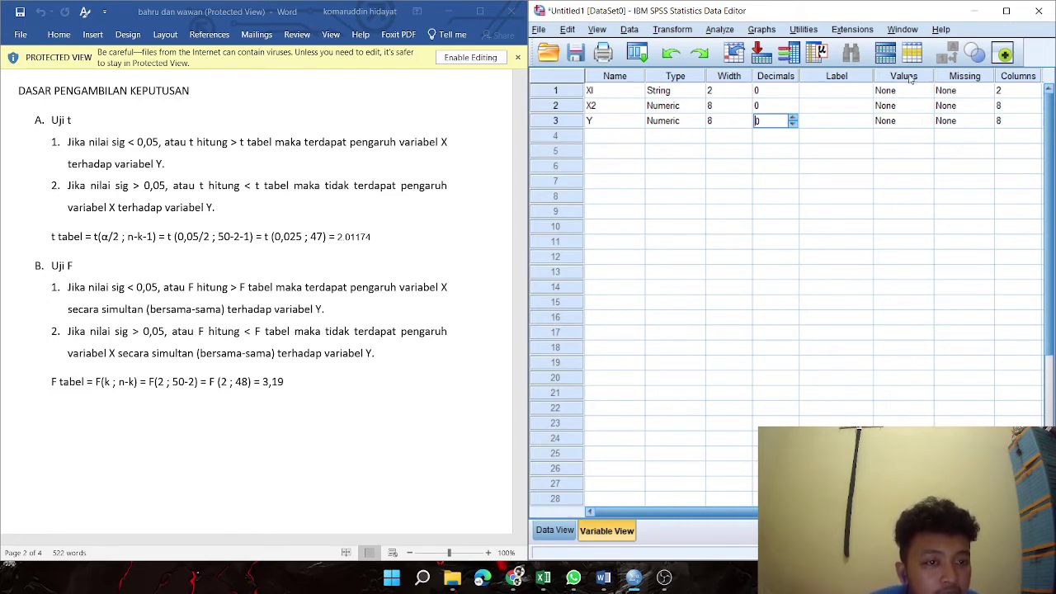
Label the variables XI, X2 and Y as KEHADIRAN, PRESTASI and PERKEMBANGAN TEKNOLOGI respectively
click(857, 91)
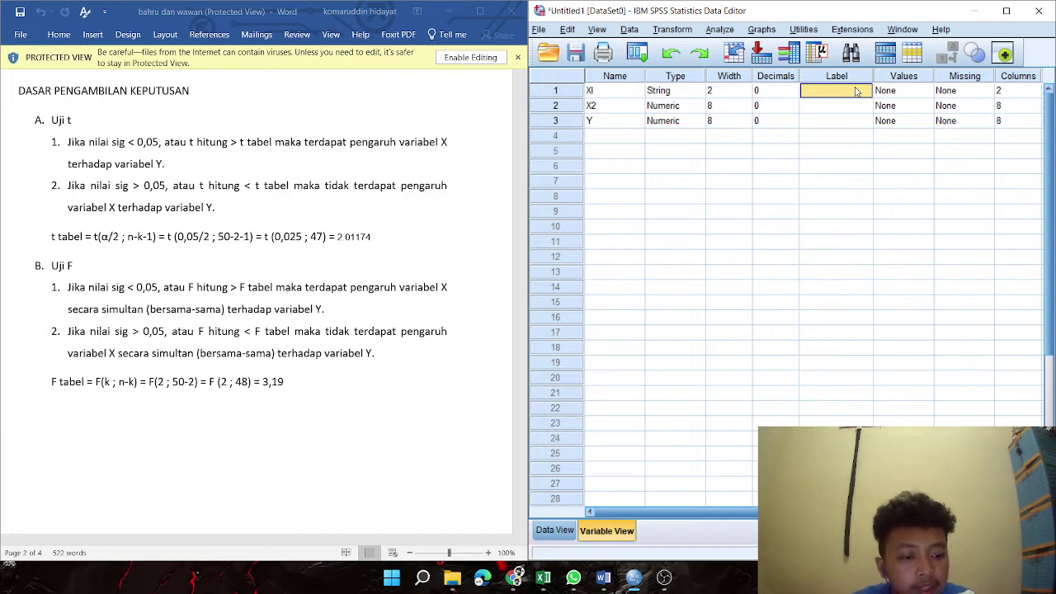
text(KEHADIRAN)
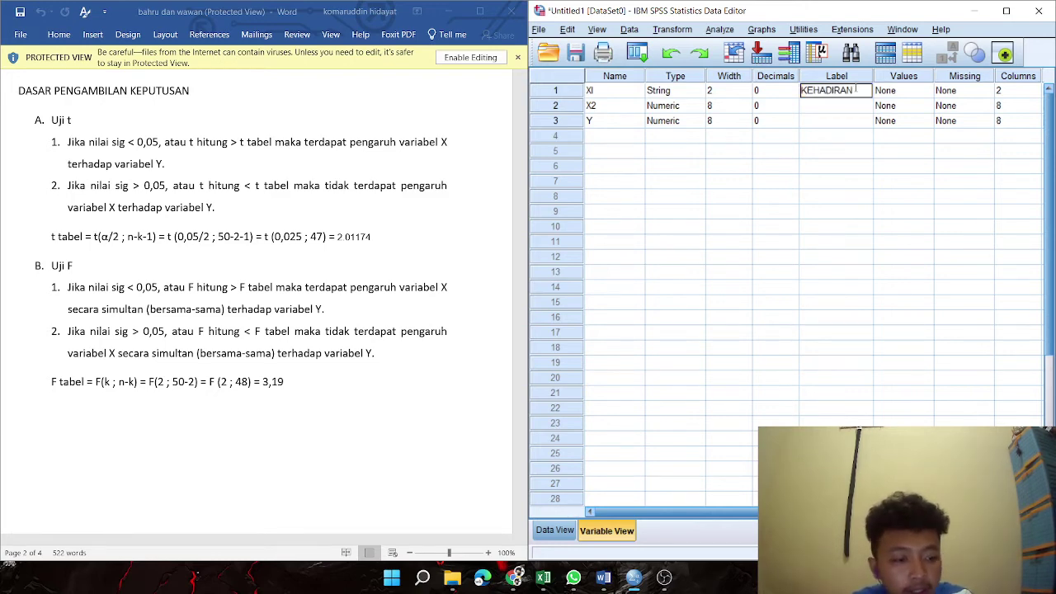
key(Return)
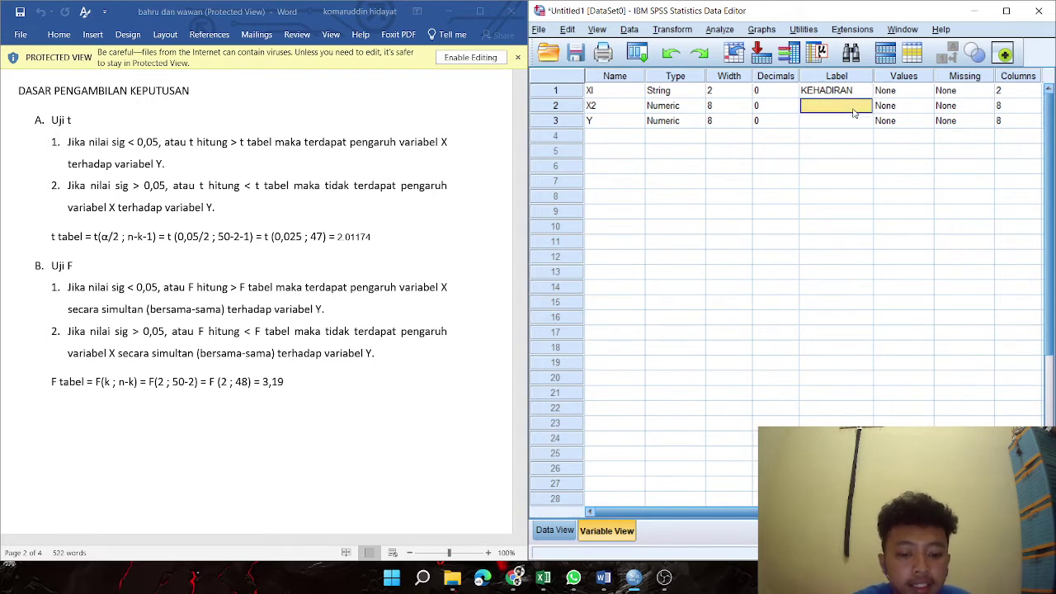
text(PRESTASI)
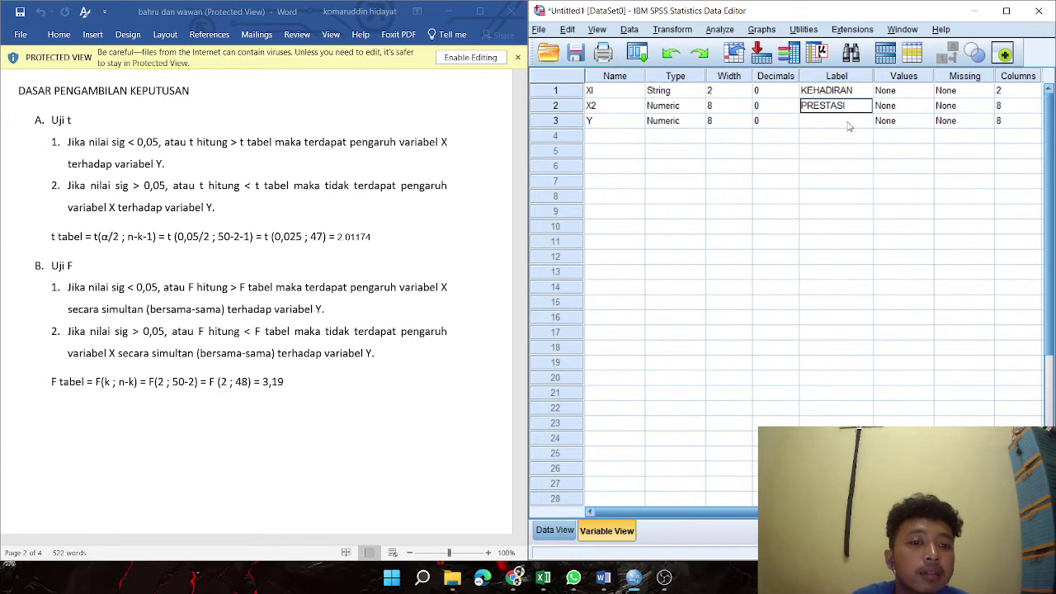
key(Return)
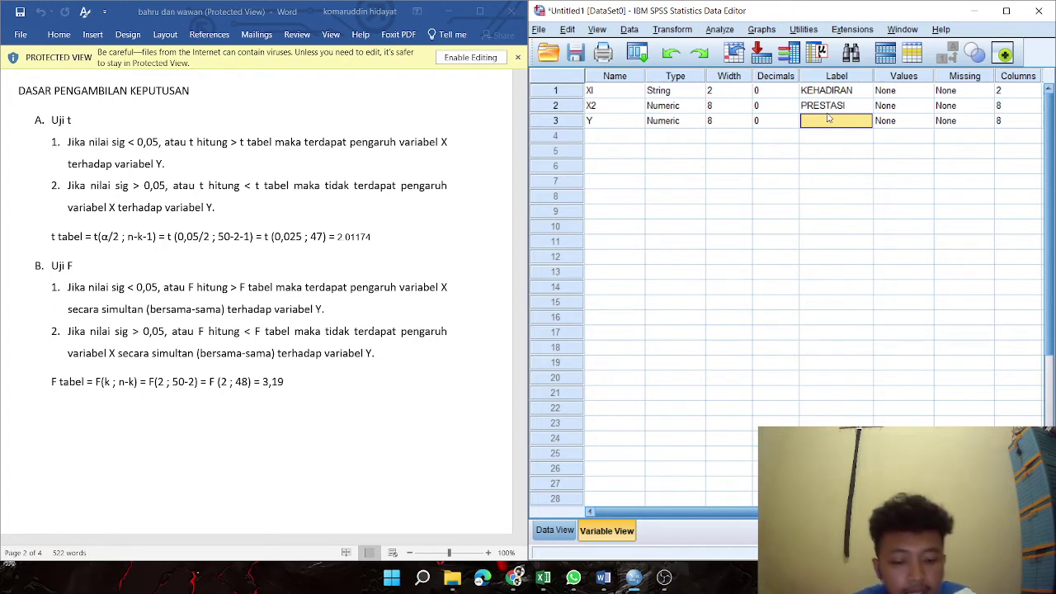
text(PERKEMBANGAN)
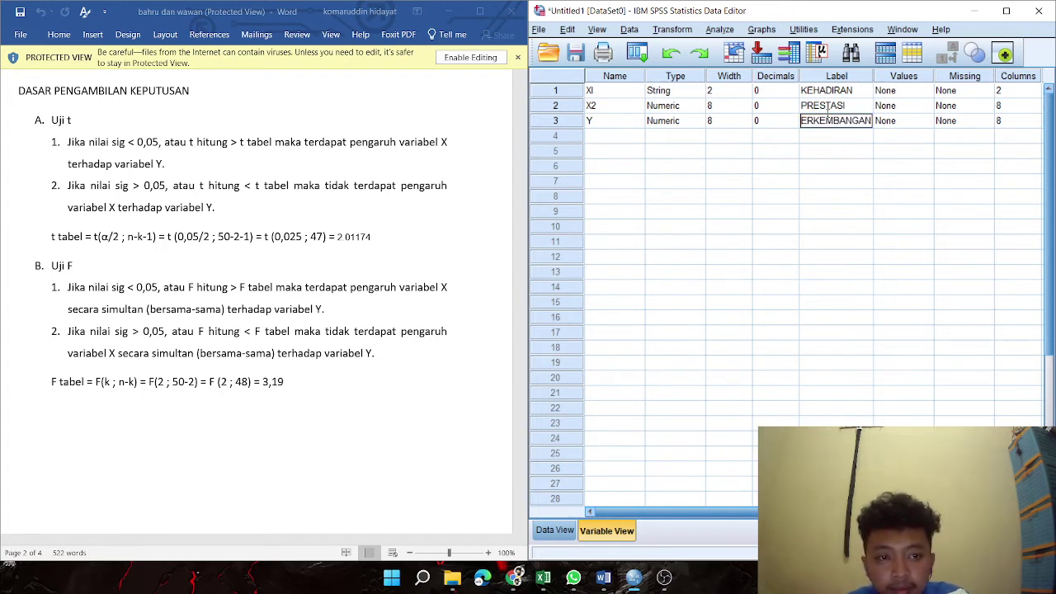
text( TEKNOOO)
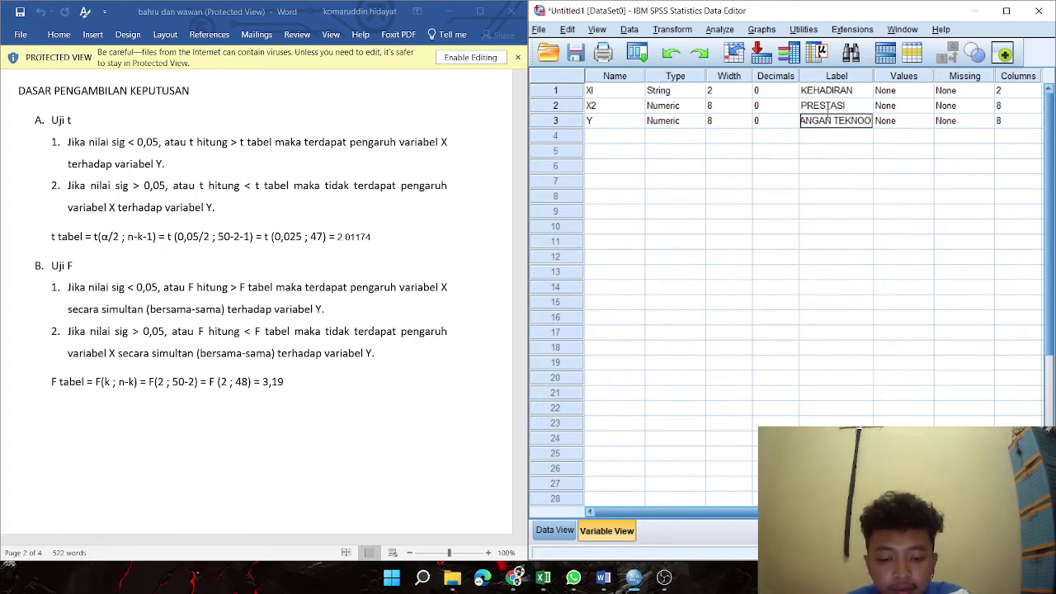
key(BackSpace)
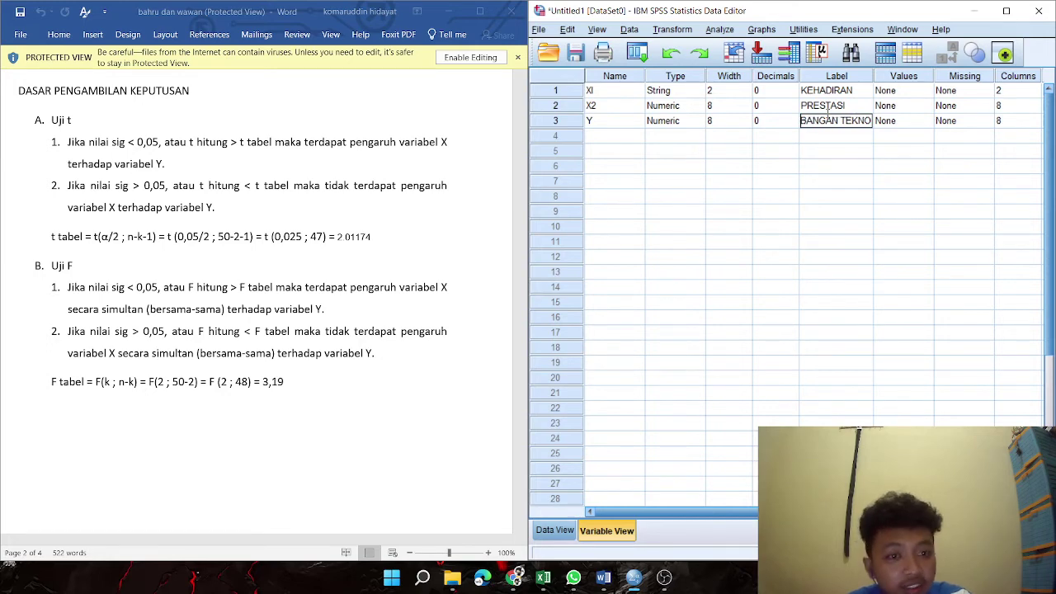
text(LOGI)
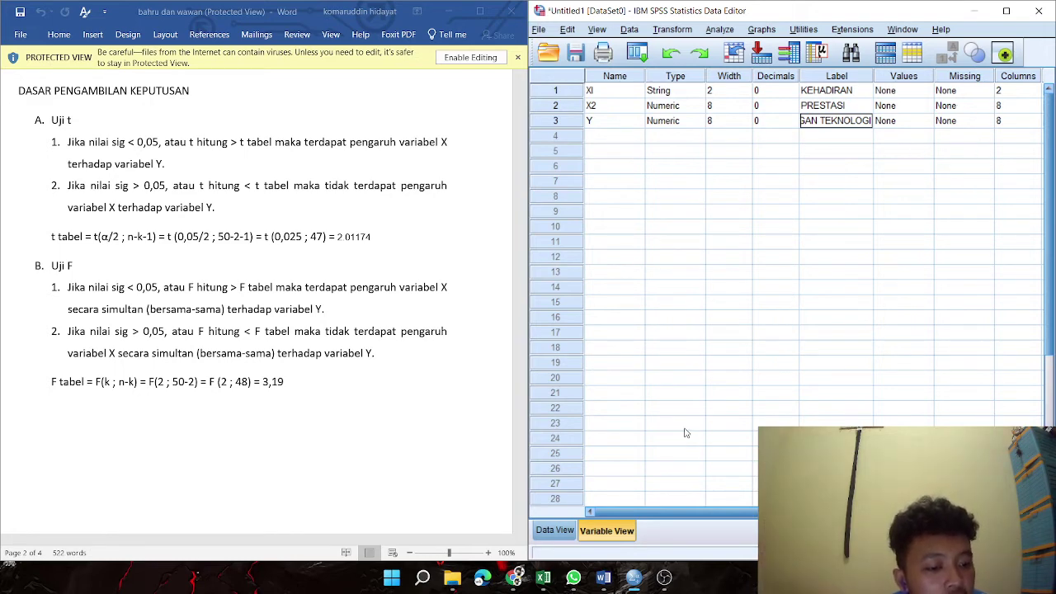
Clear the text entries from the first three rows of the XI data column and widen that column
click(555, 530)
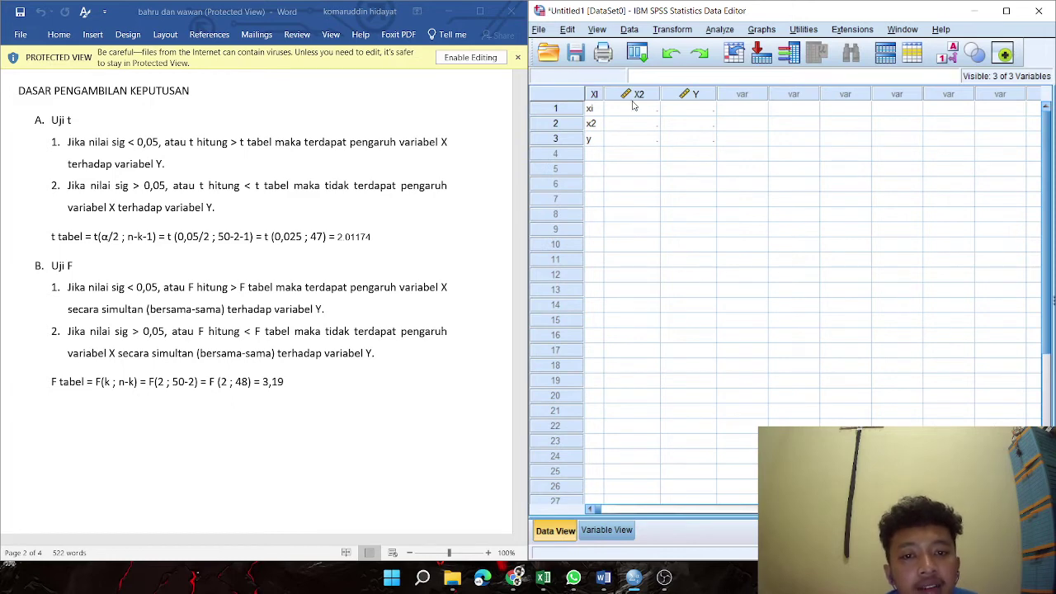
click(633, 109)
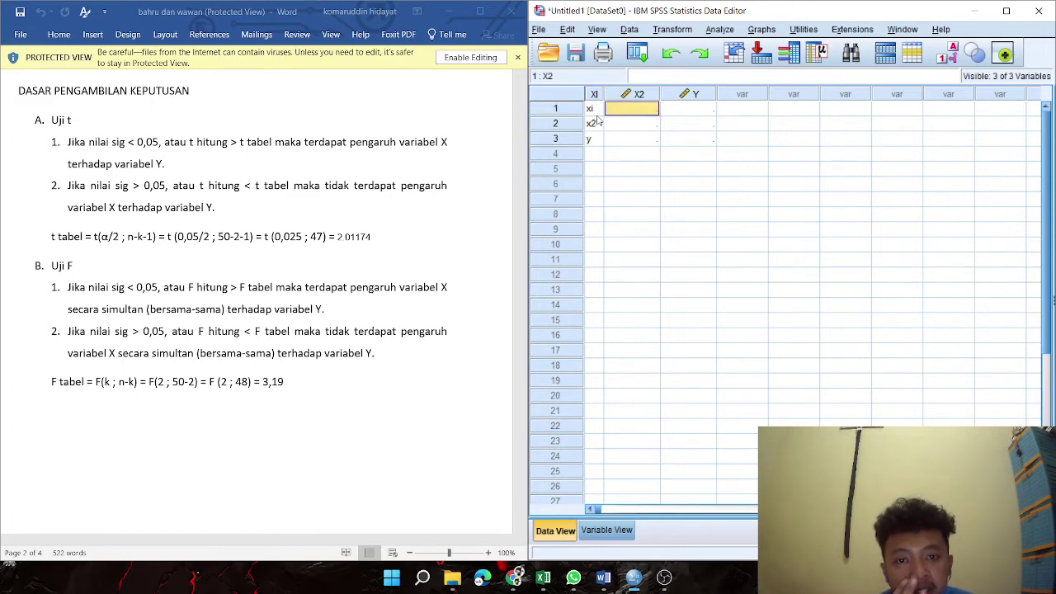
click(594, 110)
key(Delete)
click(591, 123)
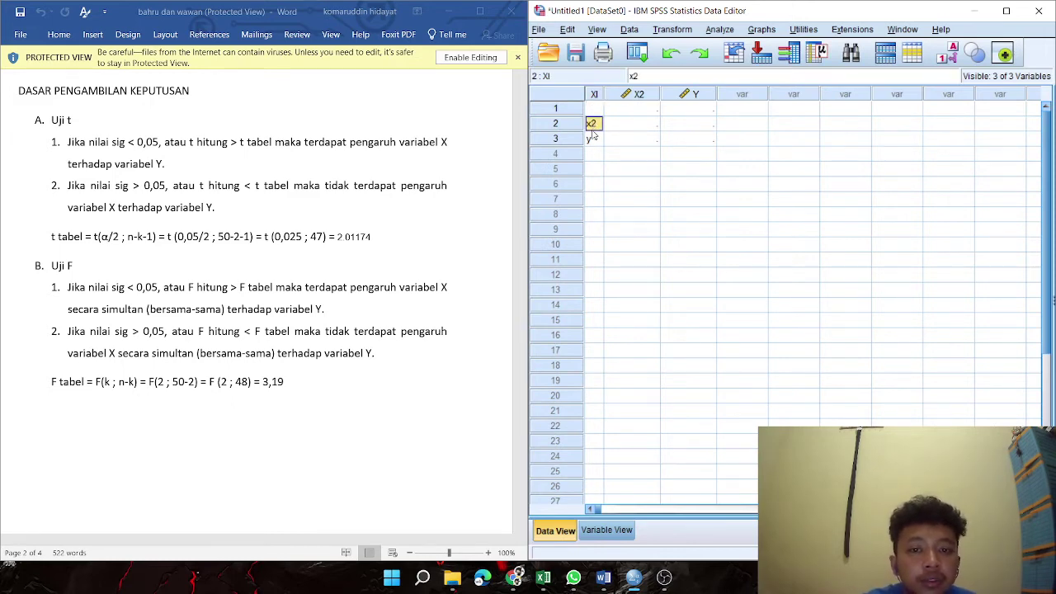
key(Delete)
click(589, 139)
key(Delete)
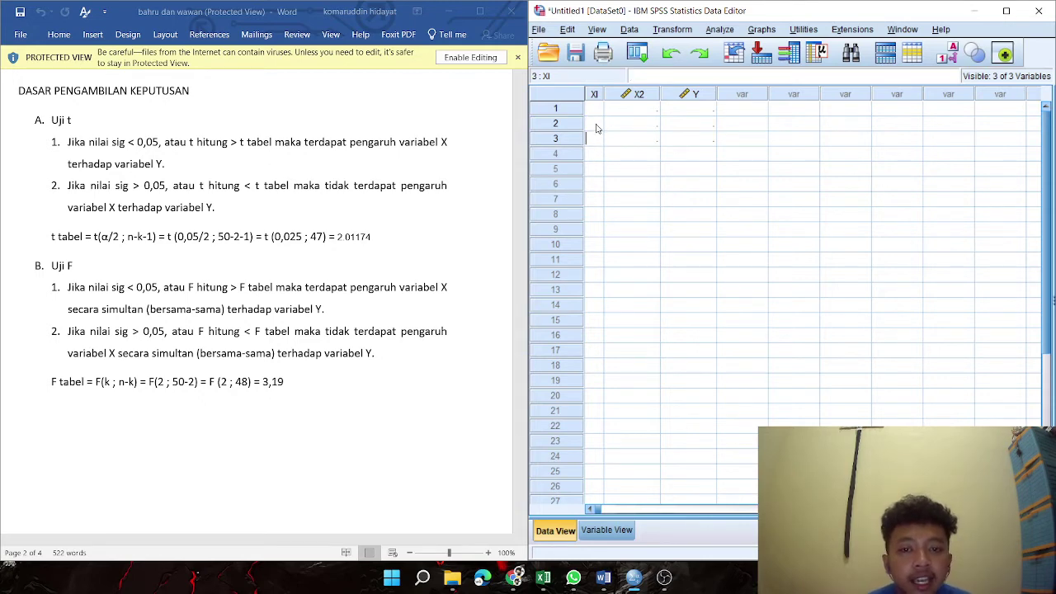
drag(603, 94, 628, 94)
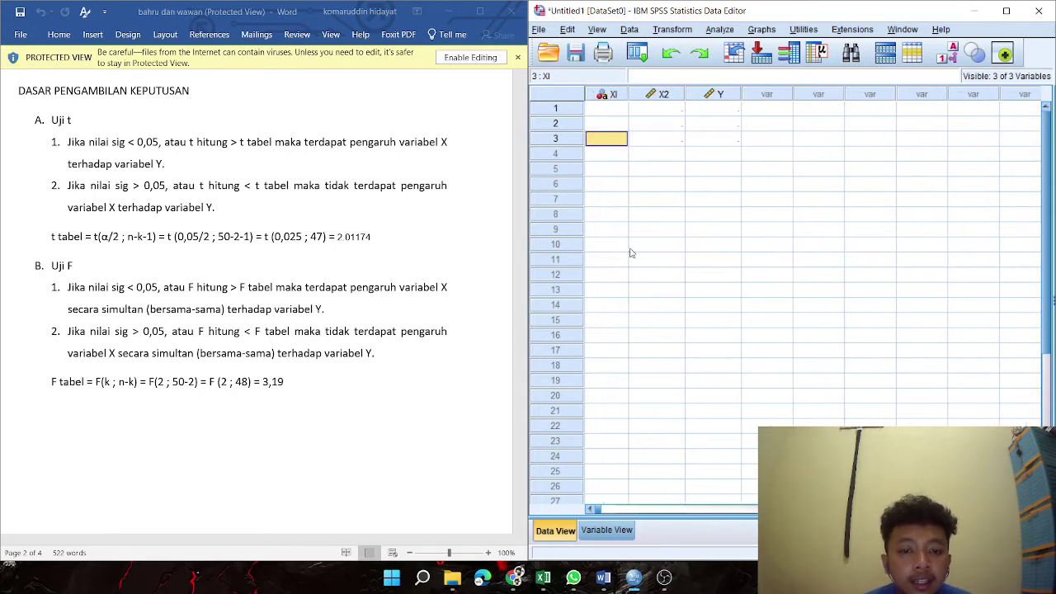
Switch to the Excel workbook and copy the attendance, achievement and technology development values in B2:D51, without headers
mouse_move(634, 578)
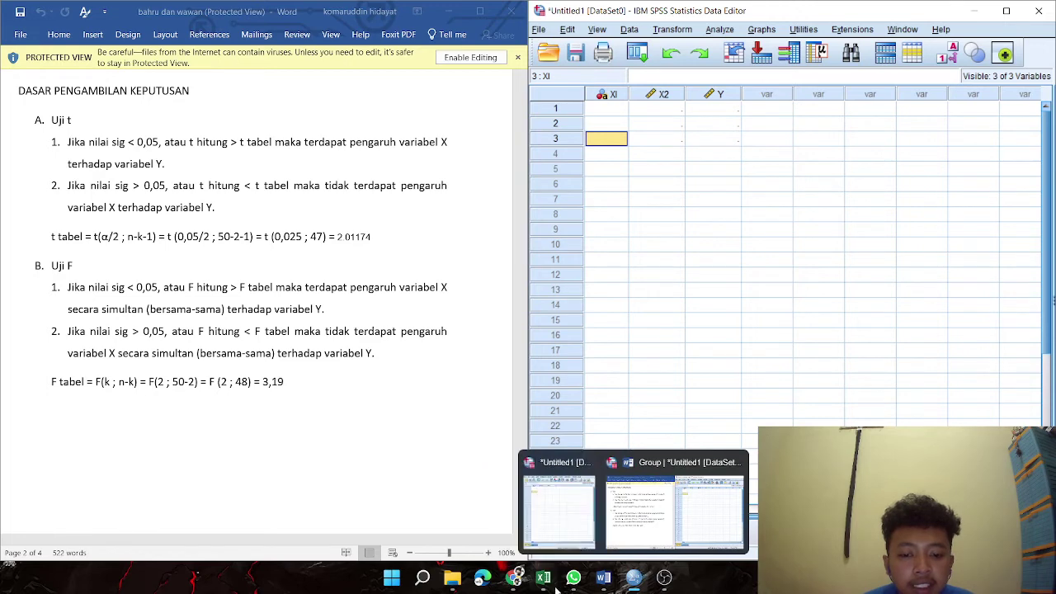
click(547, 490)
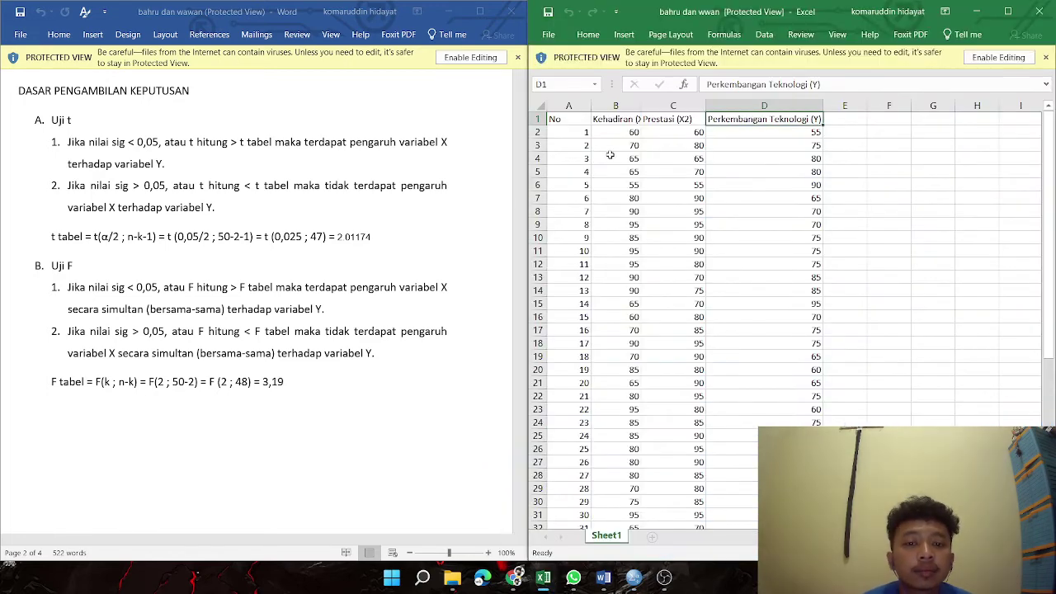
drag(630, 130, 796, 502)
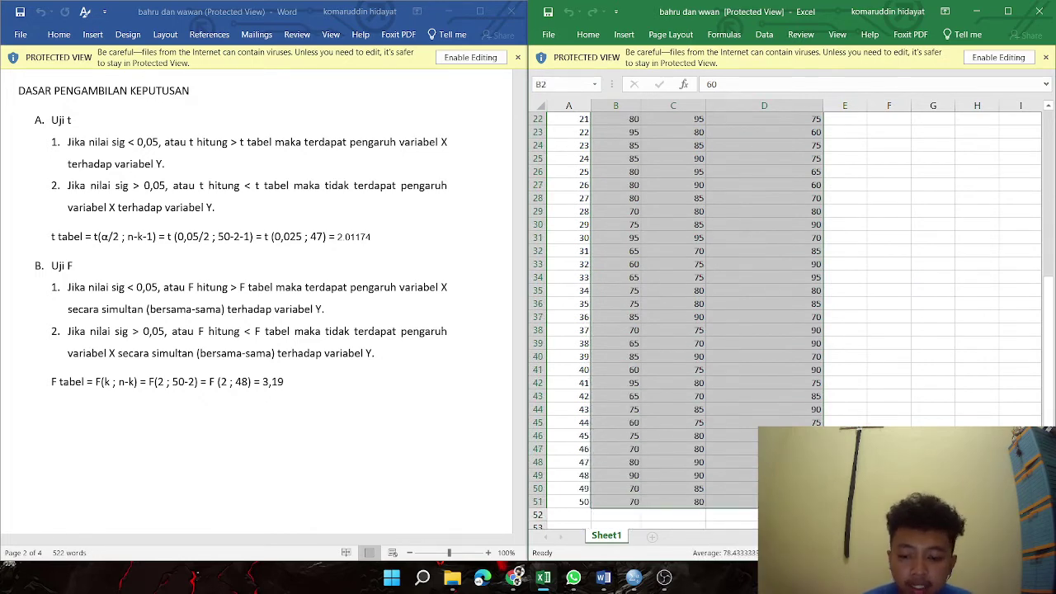
key(ctrl+c)
Switch back to SPSS and paste the copied values into the XI, X2 and Y columns, starting at row 1
mouse_move(634, 581)
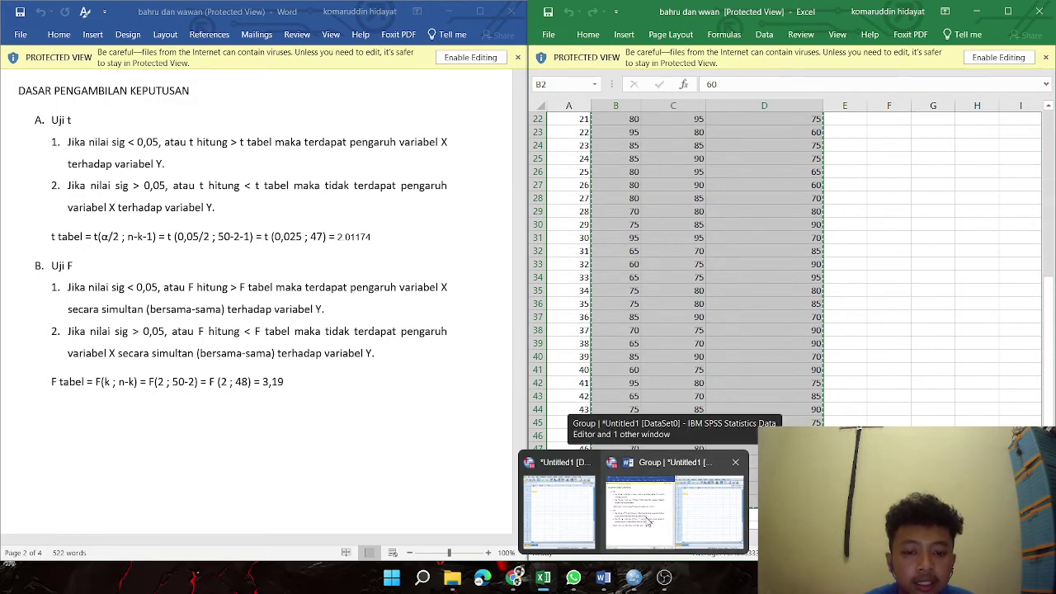
click(666, 528)
click(615, 98)
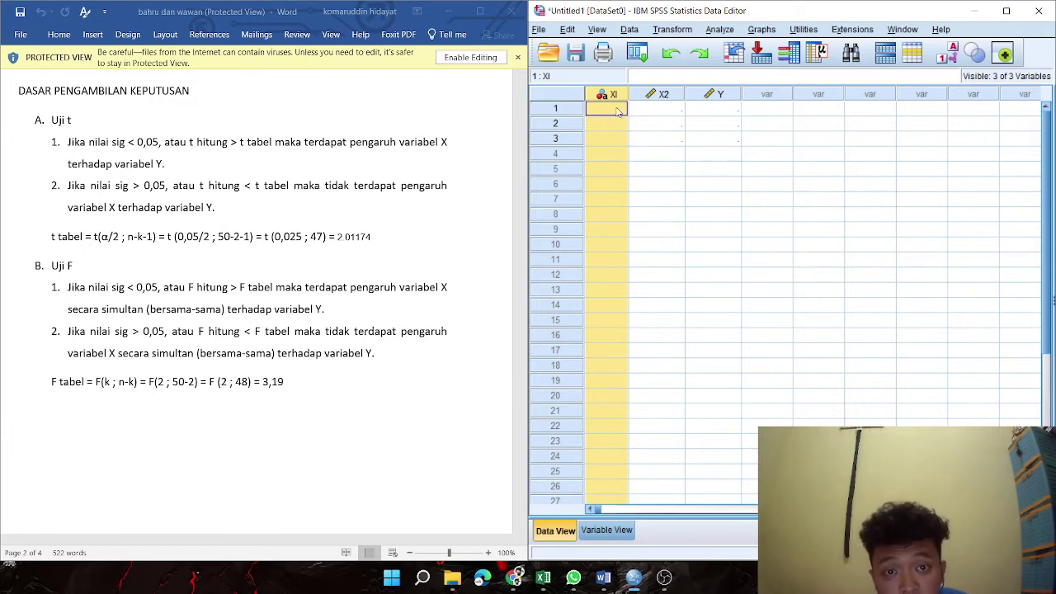
click(617, 111)
key(ctrl+v)
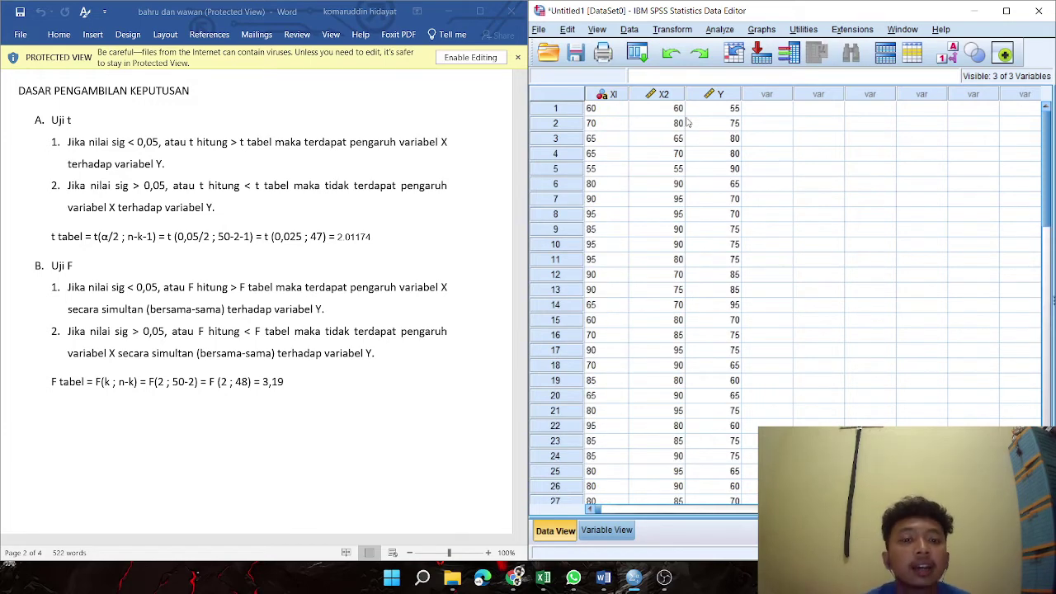
scroll(797, 146, down, 10)
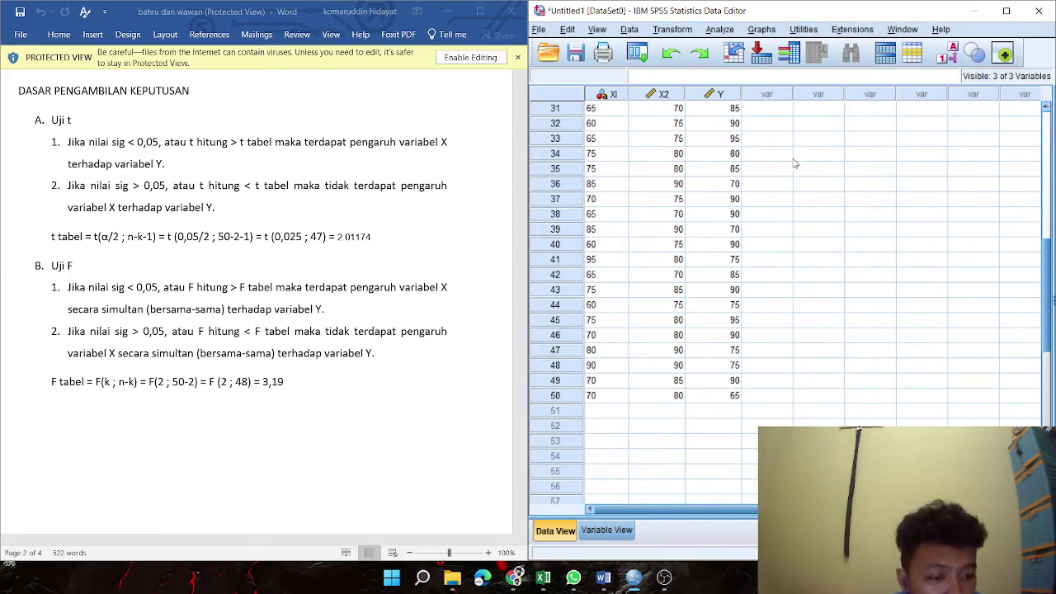
scroll(805, 157, up, 8)
scroll(939, 122, up, 2)
Try to set up a linear regression with PERKEMBANGAN TEKNOLOGI as the dependent and KEHADIRAN as an independent variable
click(731, 30)
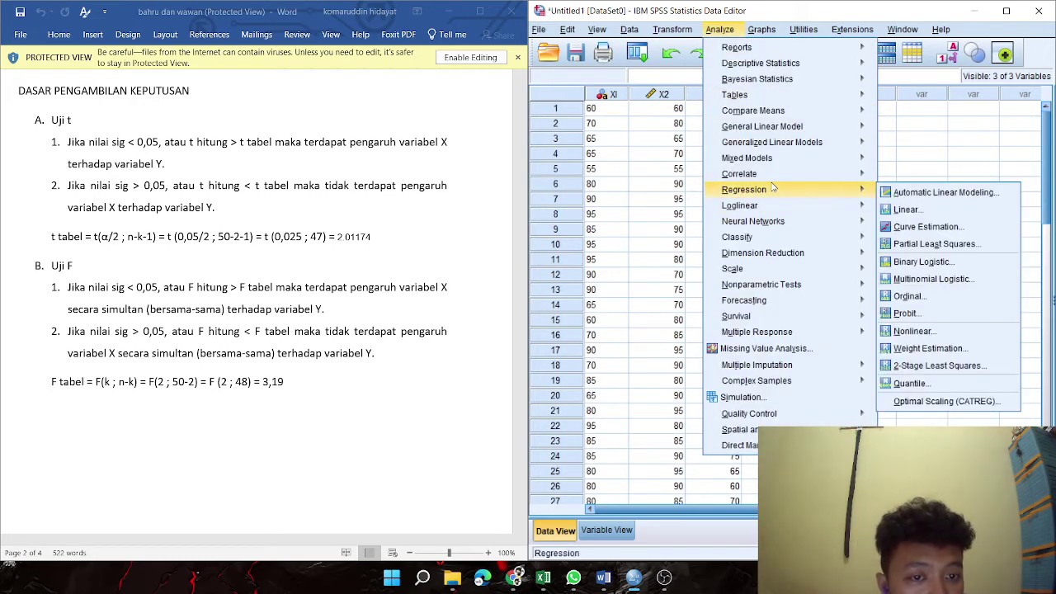
mouse_move(774, 176)
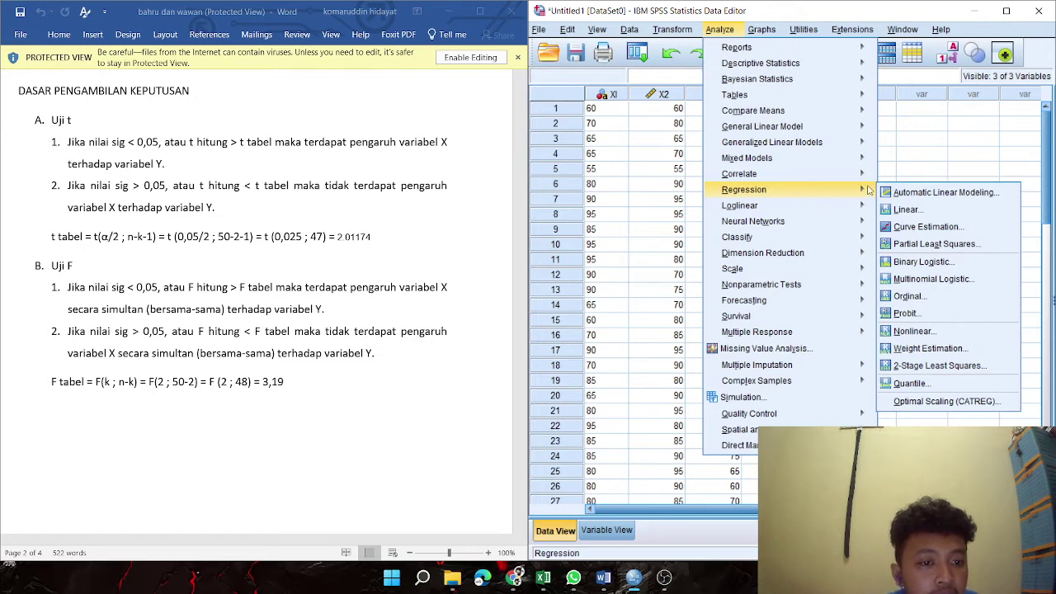
click(901, 213)
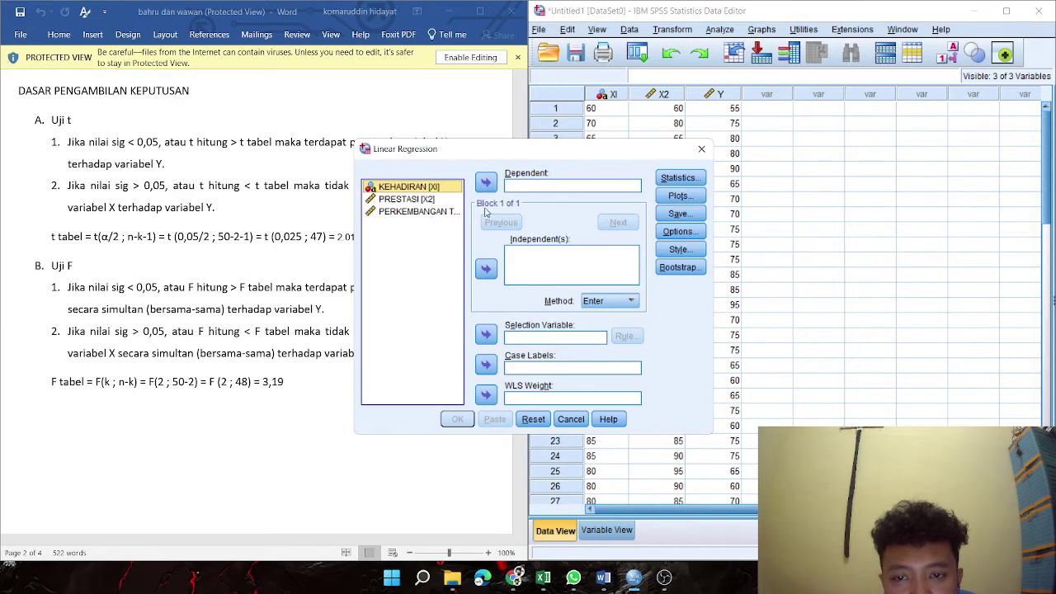
click(425, 216)
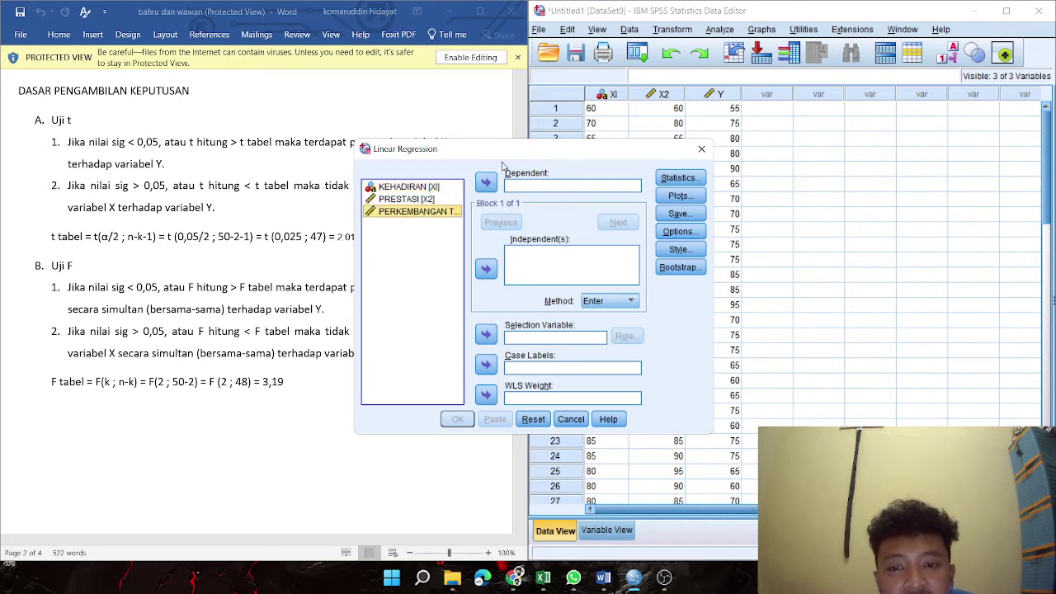
click(485, 183)
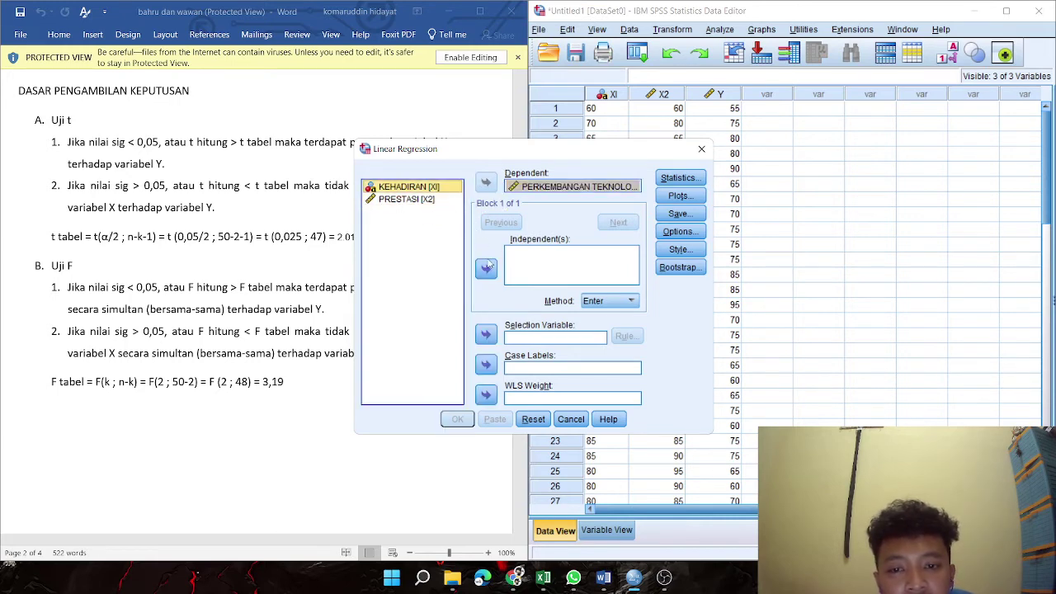
click(486, 268)
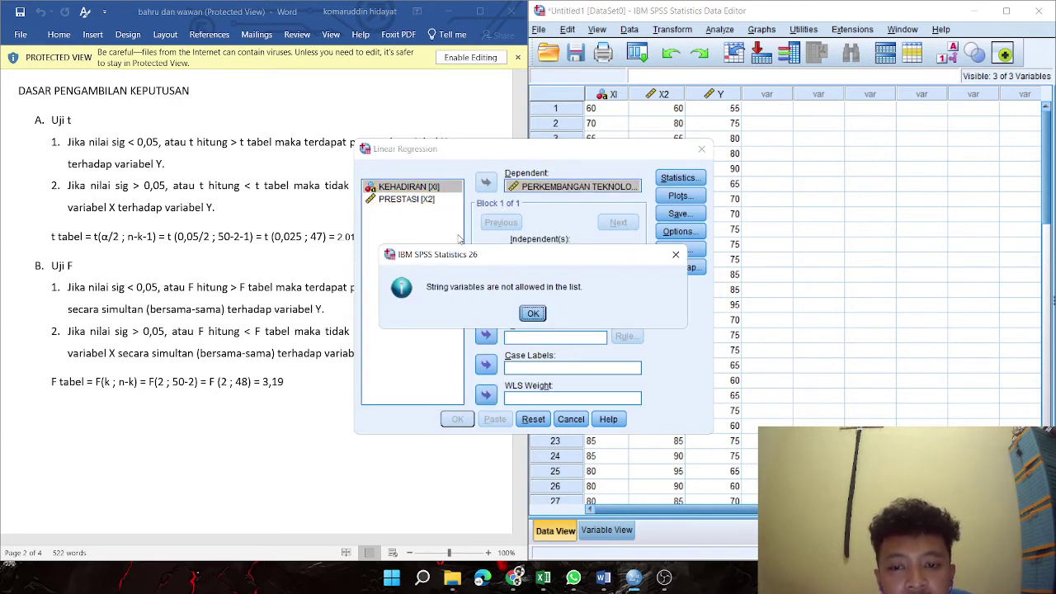
click(527, 317)
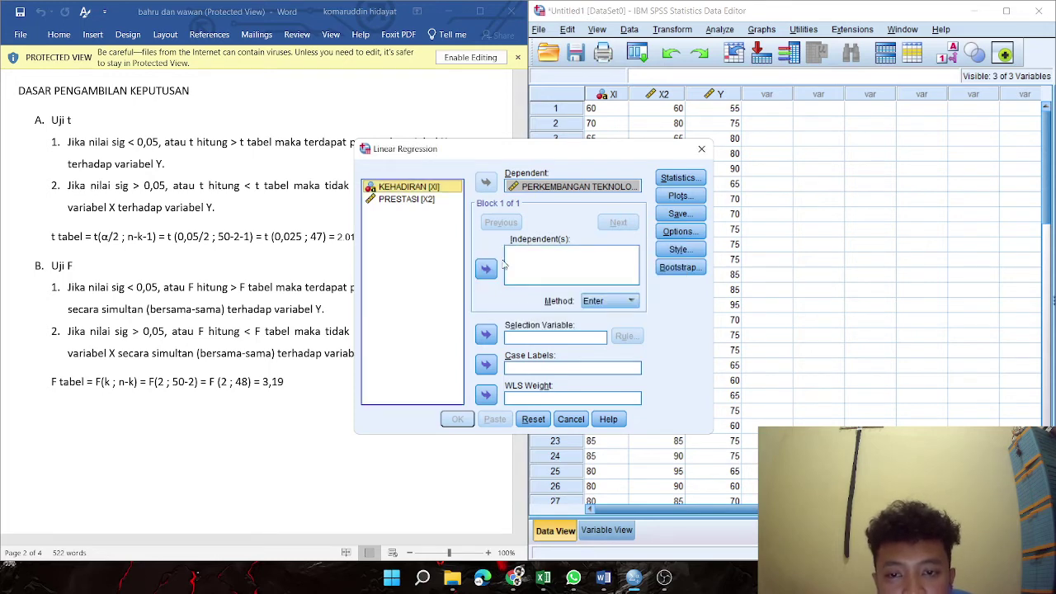
click(489, 270)
click(529, 315)
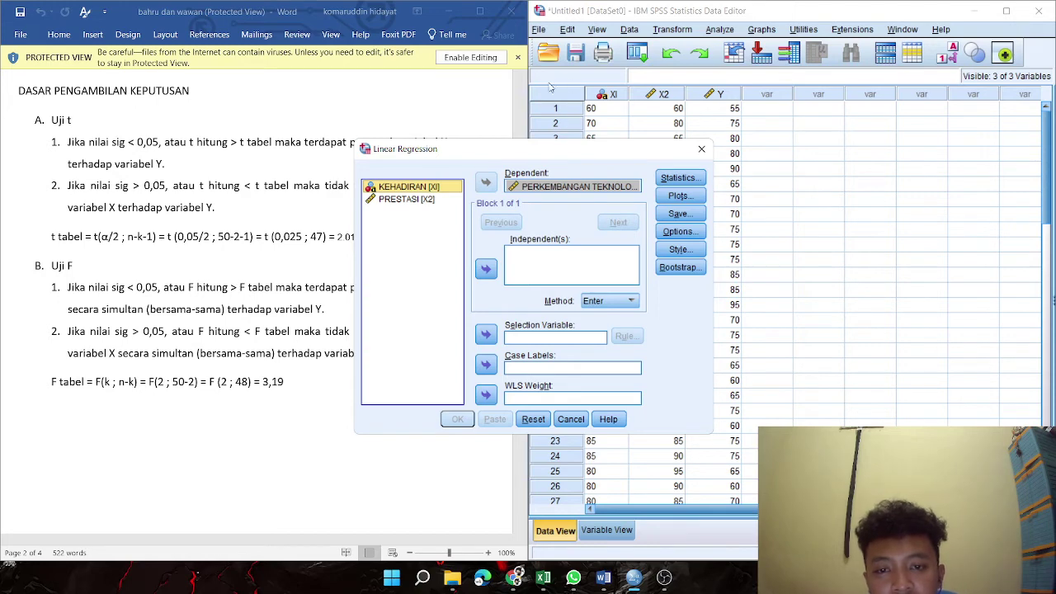
click(423, 200)
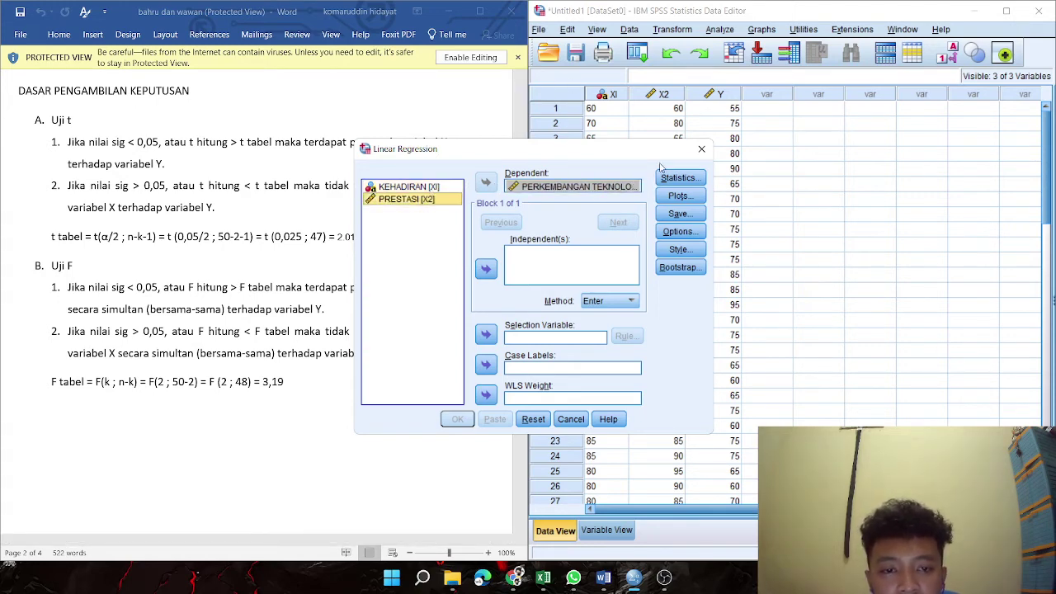
click(702, 149)
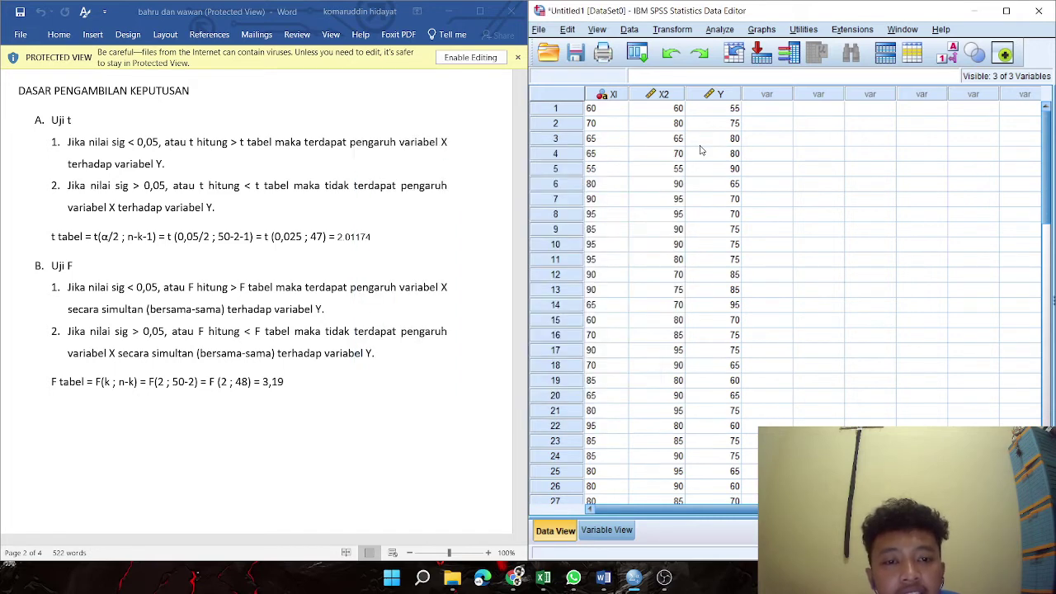
Set the measurement level of the PRESTASI and PERKEMBANGAN TEKNOLOGI variables to Scale in the variable definitions
click(629, 532)
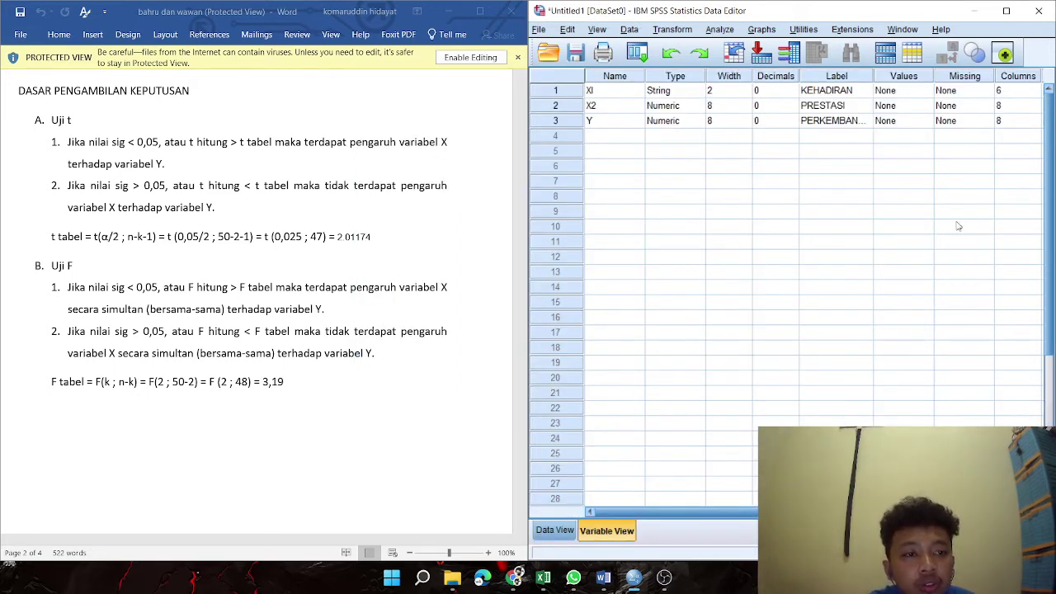
scroll(817, 247, right, 5)
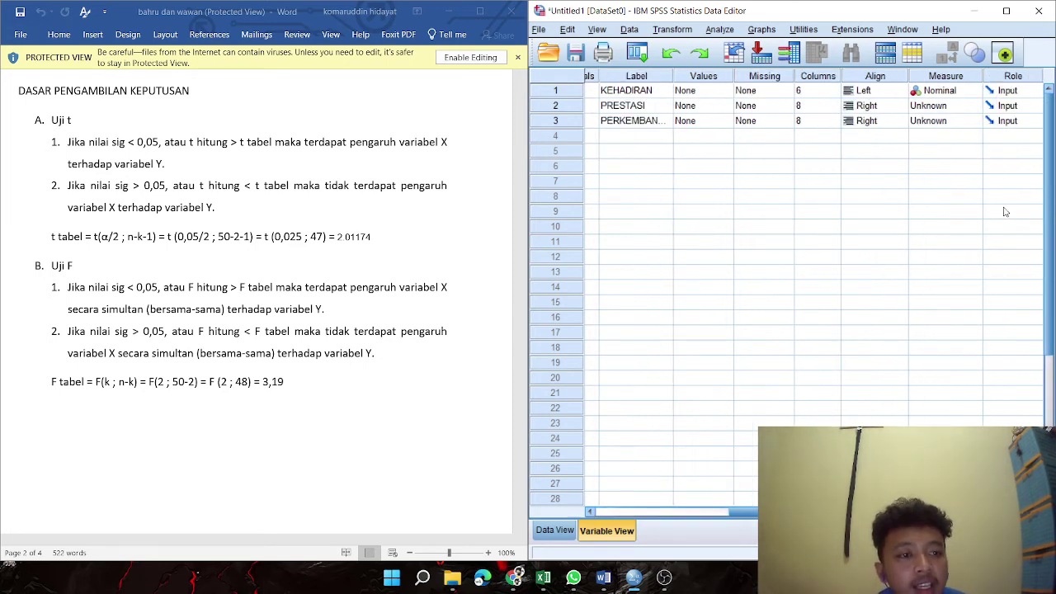
click(921, 83)
click(949, 106)
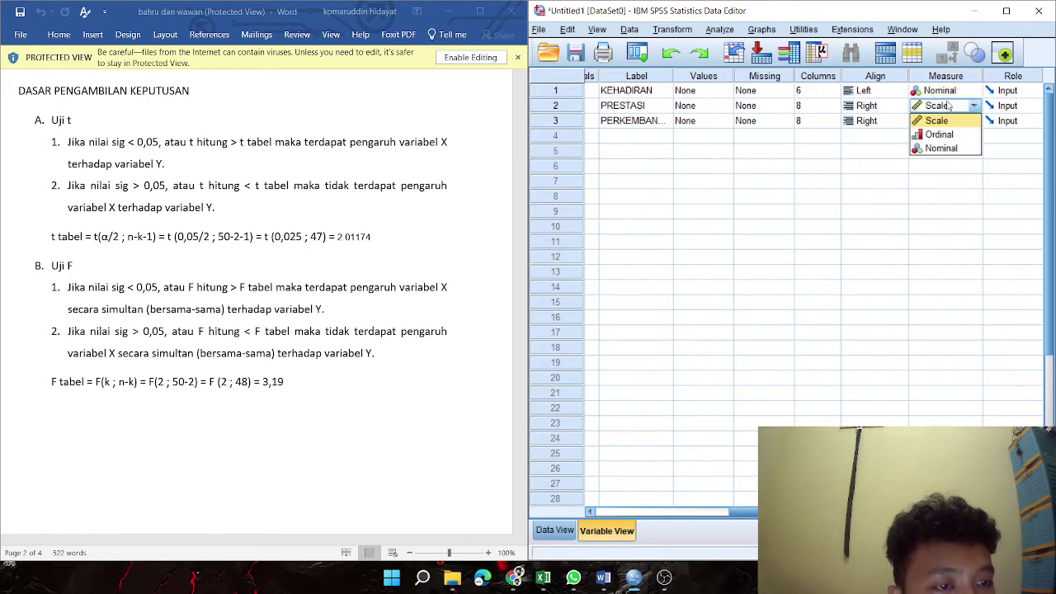
click(972, 121)
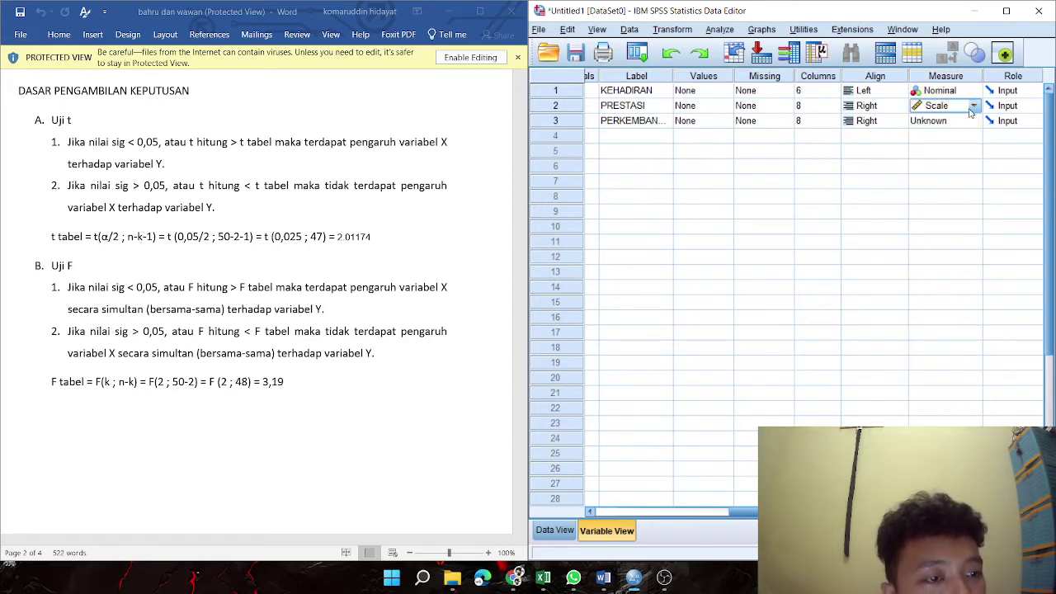
click(972, 121)
click(971, 136)
Check which measurement levels are offered for the KEHADIRAN variable
click(969, 82)
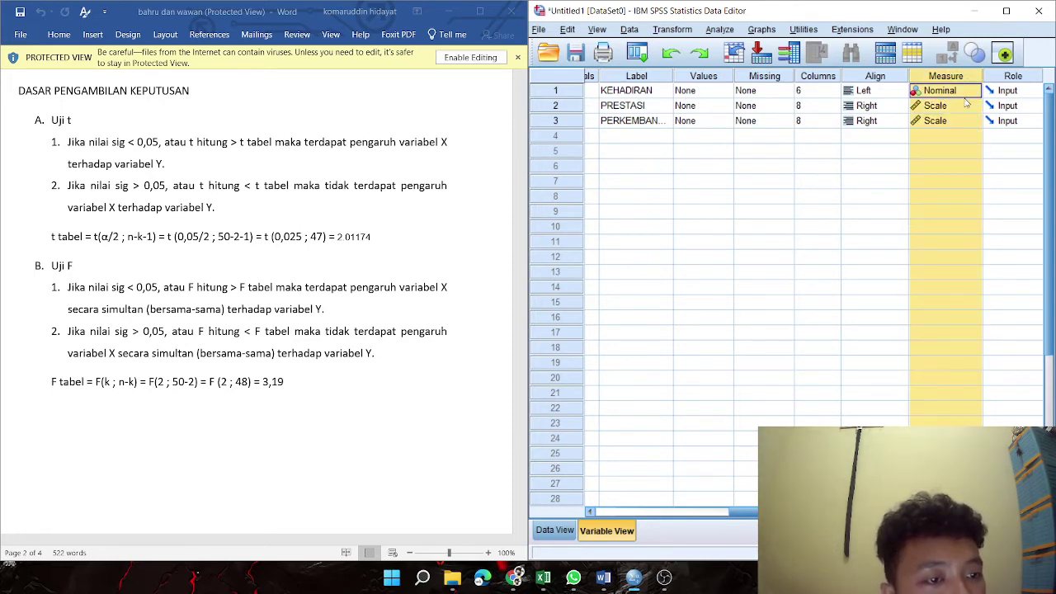
click(964, 106)
click(966, 91)
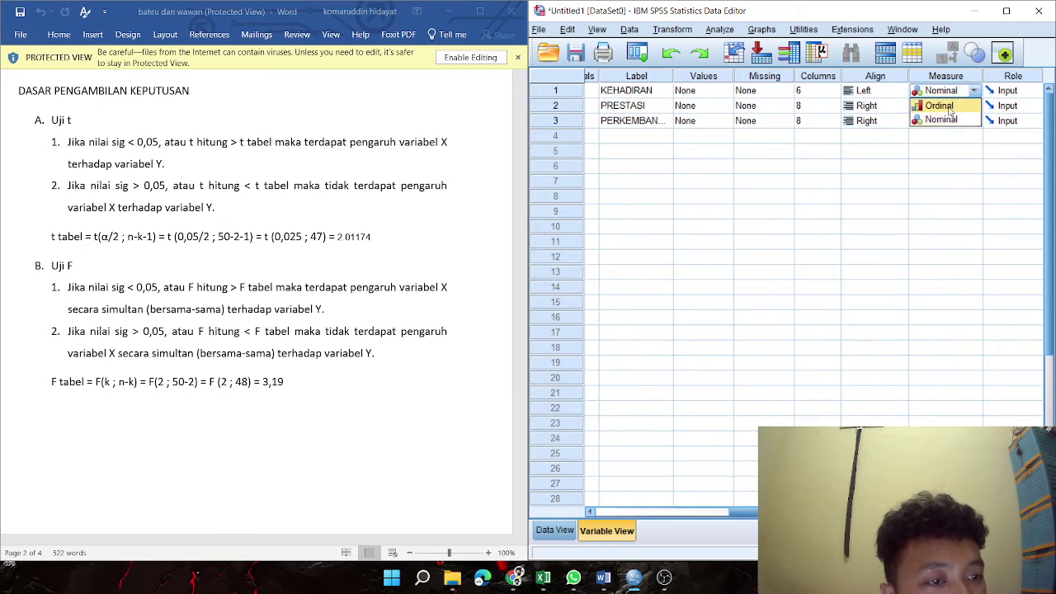
click(953, 92)
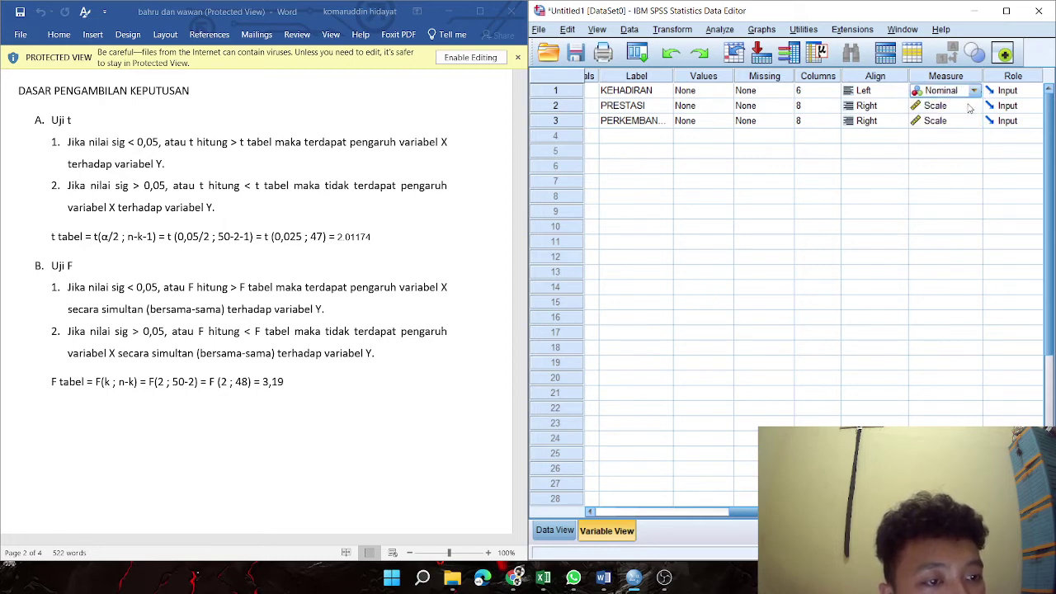
click(970, 108)
click(972, 90)
click(974, 92)
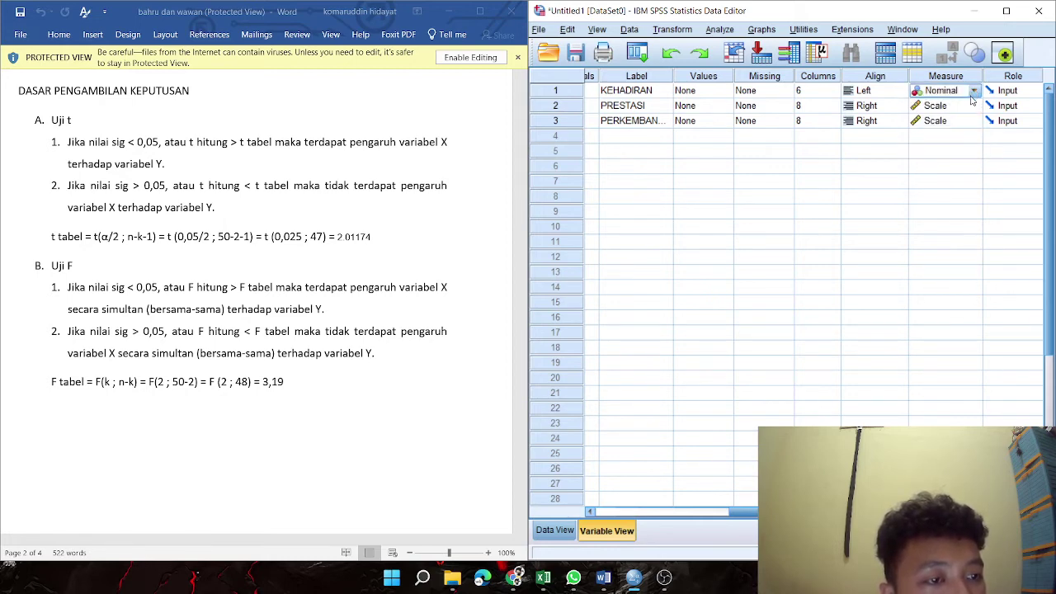
click(972, 92)
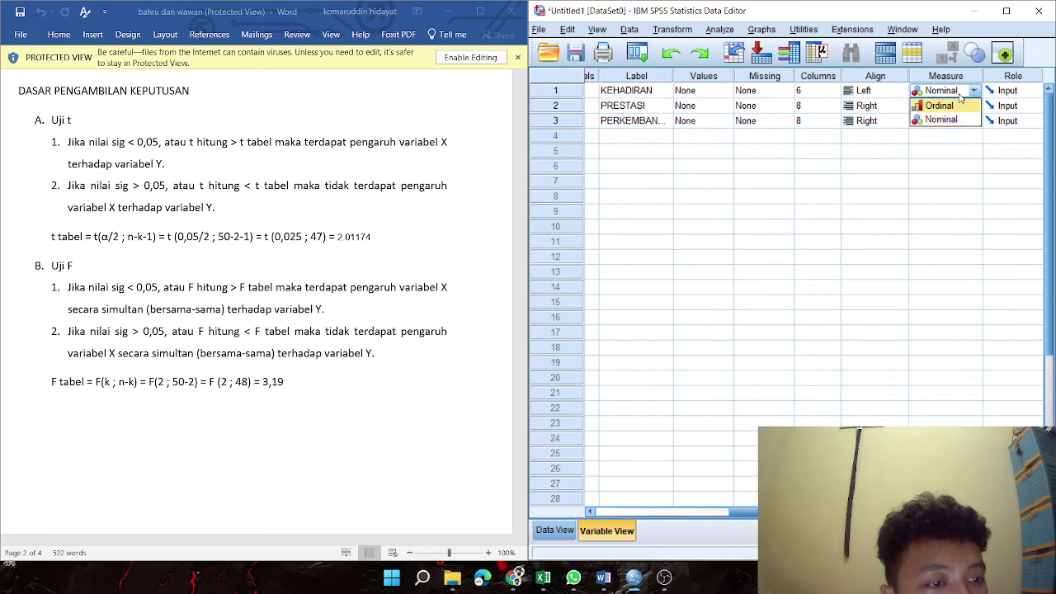
click(953, 94)
click(973, 93)
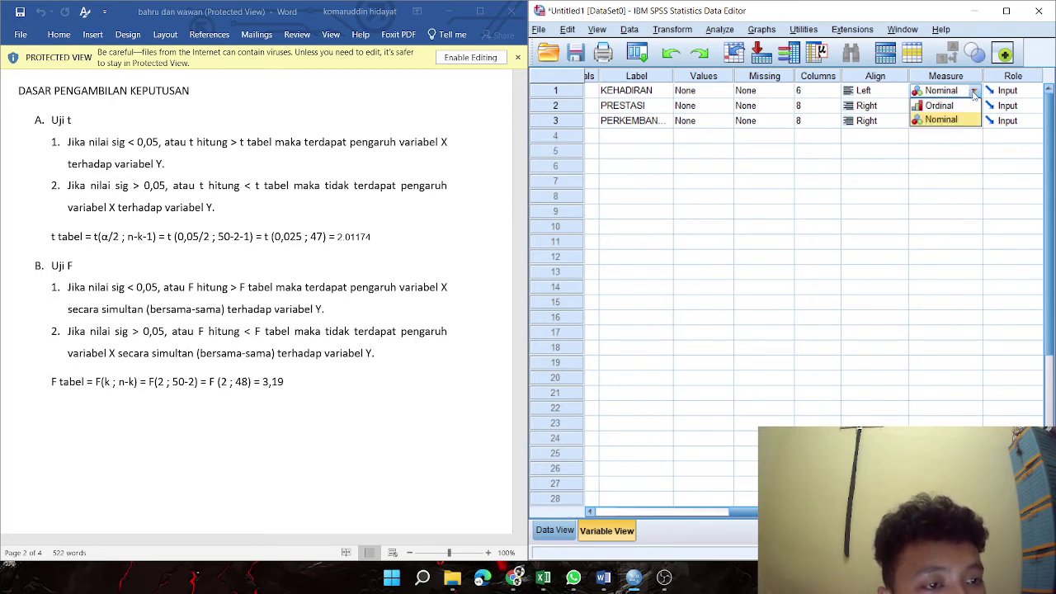
click(975, 93)
click(975, 92)
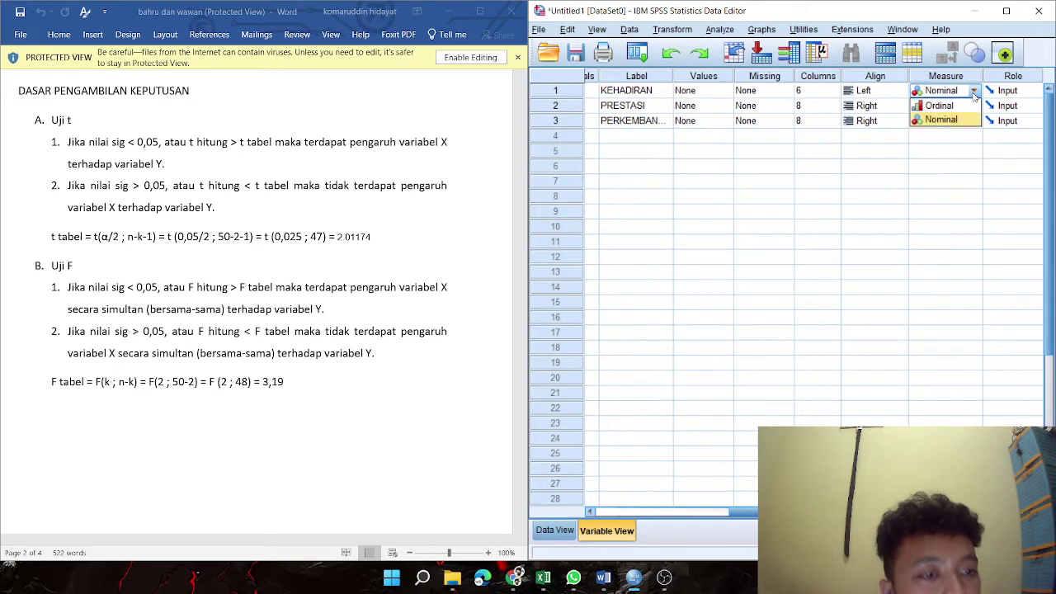
click(975, 93)
Set the measurement level of KEHADIRAN to Ordinal
click(975, 93)
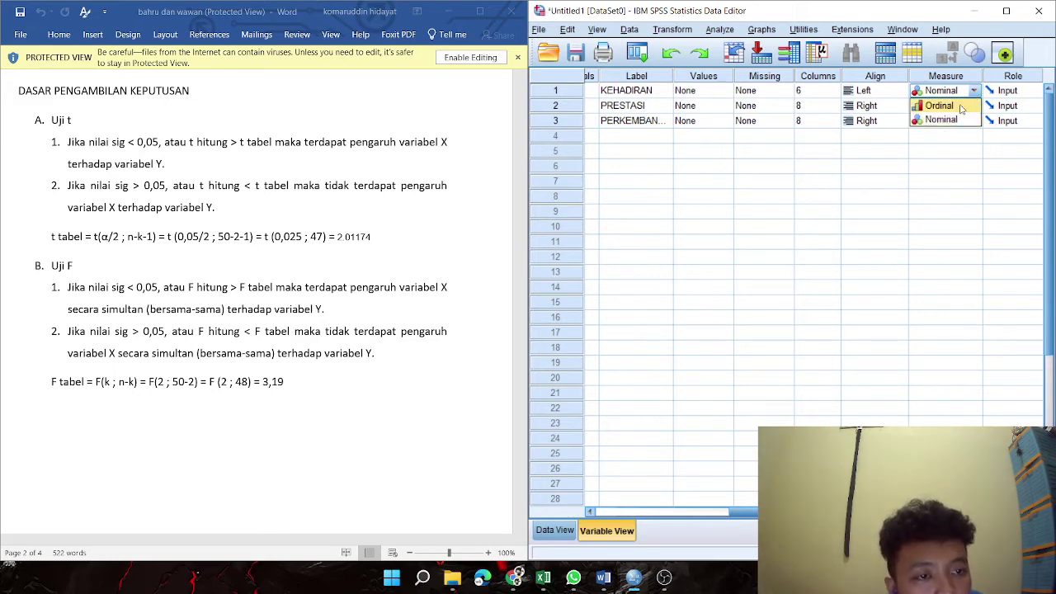
click(959, 106)
click(972, 93)
click(975, 93)
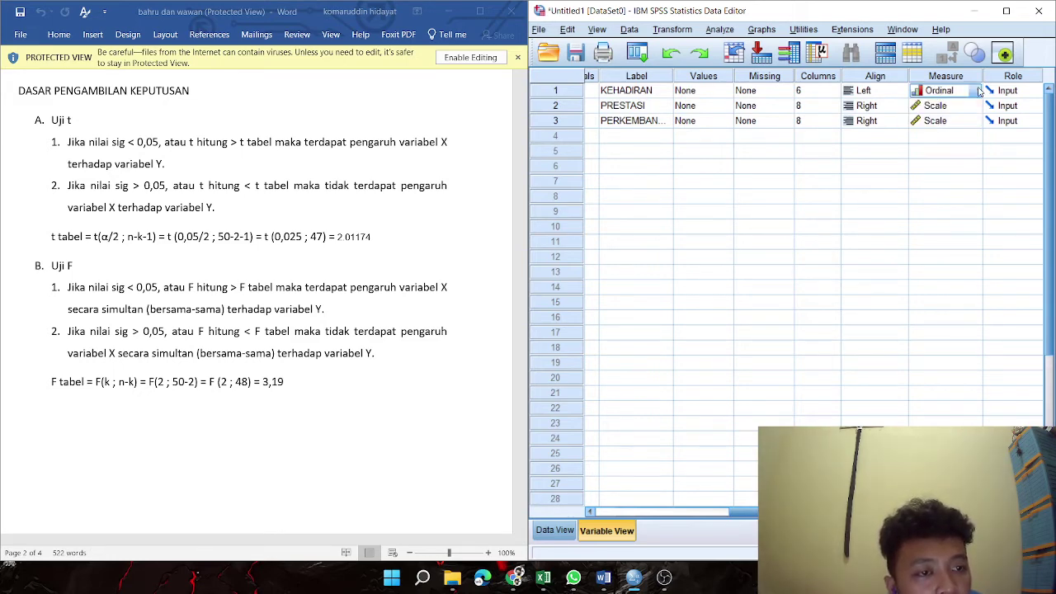
Try switching KEHADIRAN's alignment between Right and Left while rechecking its available measurement levels
click(898, 92)
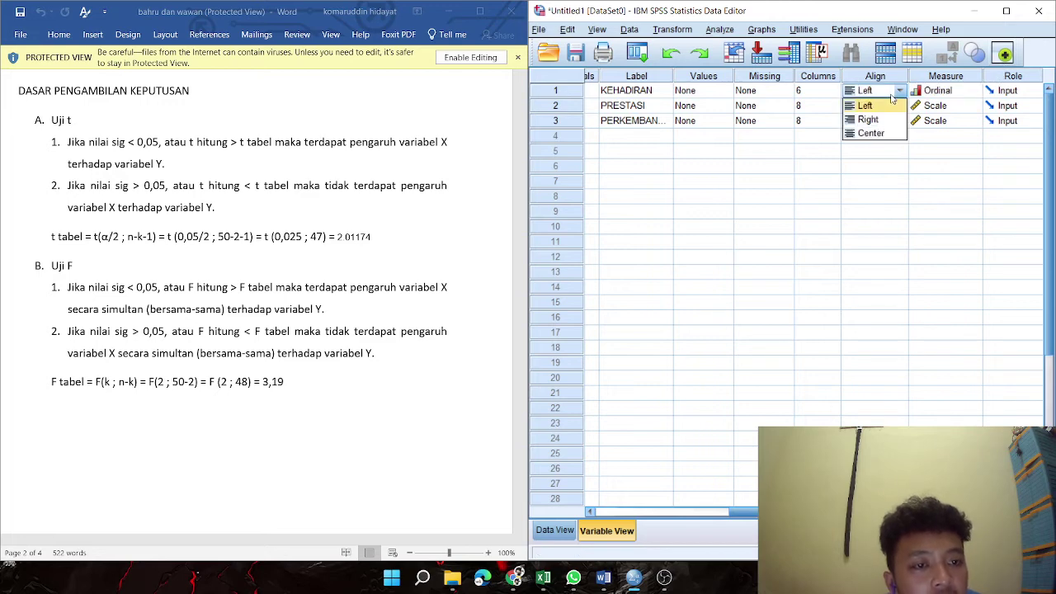
click(874, 121)
click(972, 92)
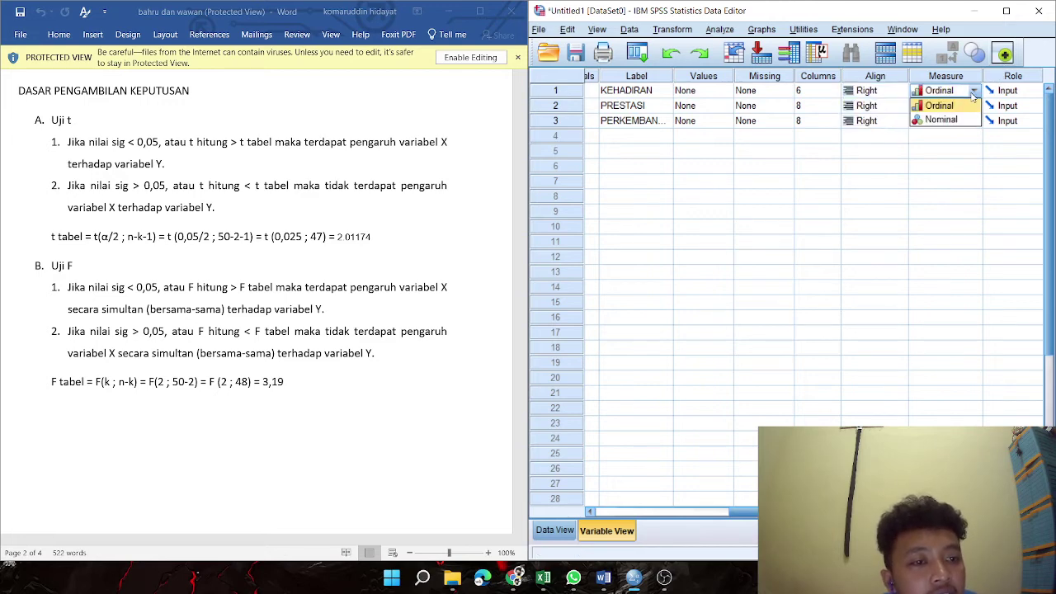
click(974, 93)
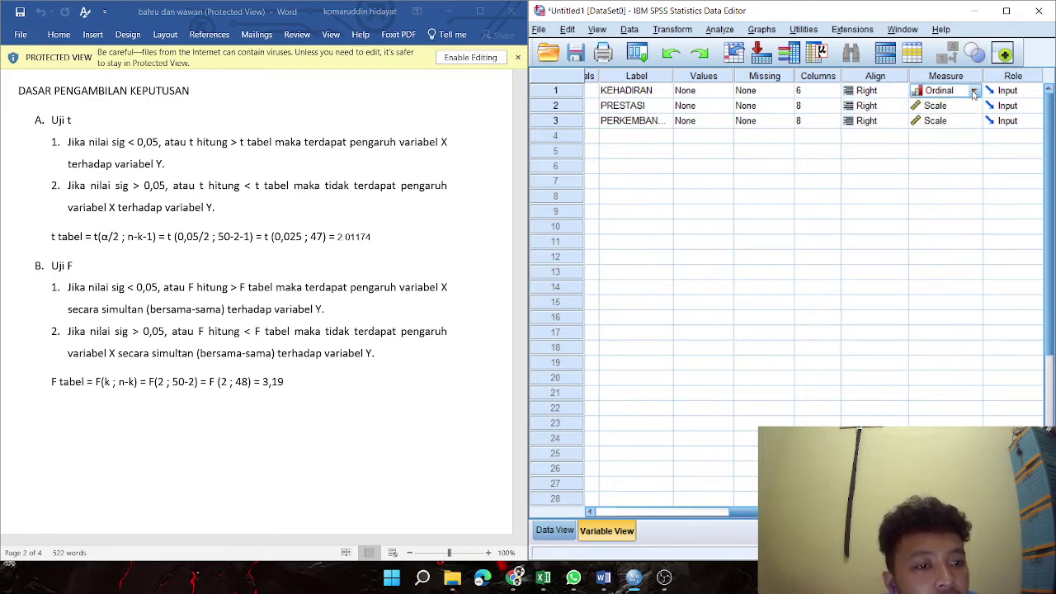
click(974, 92)
click(890, 93)
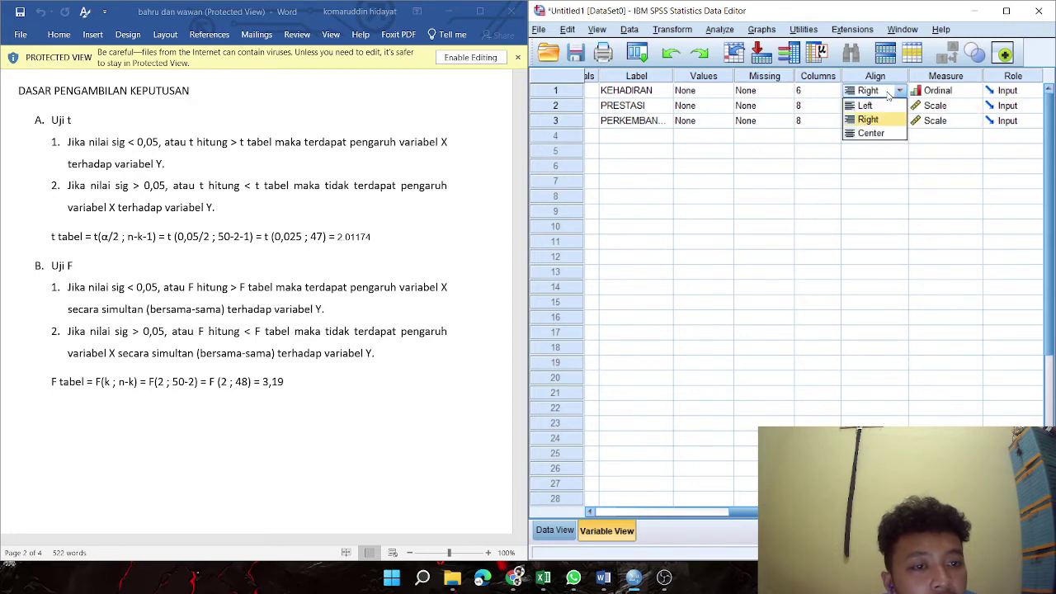
click(866, 106)
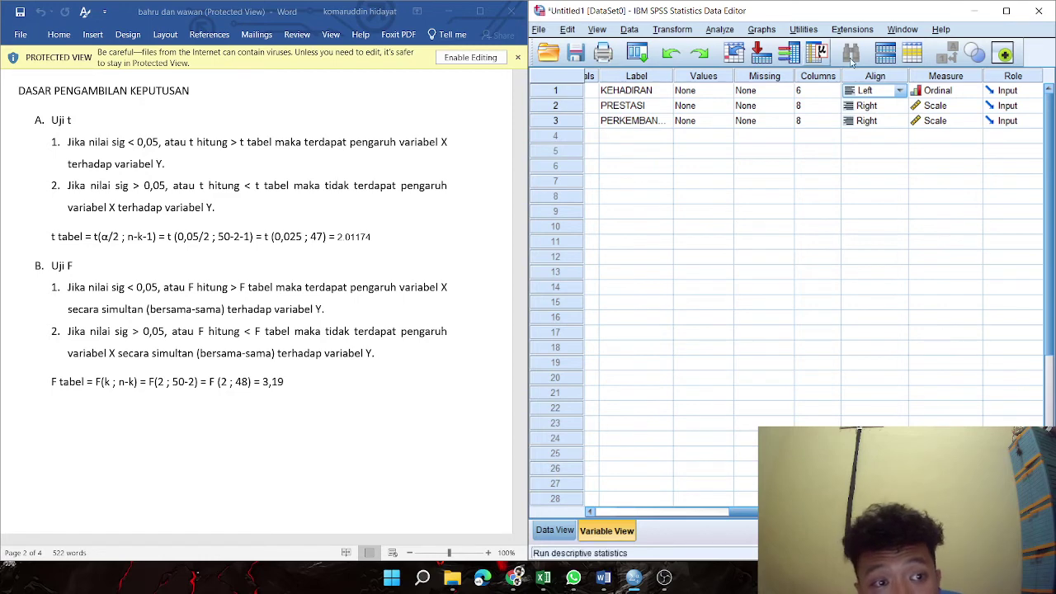
click(900, 91)
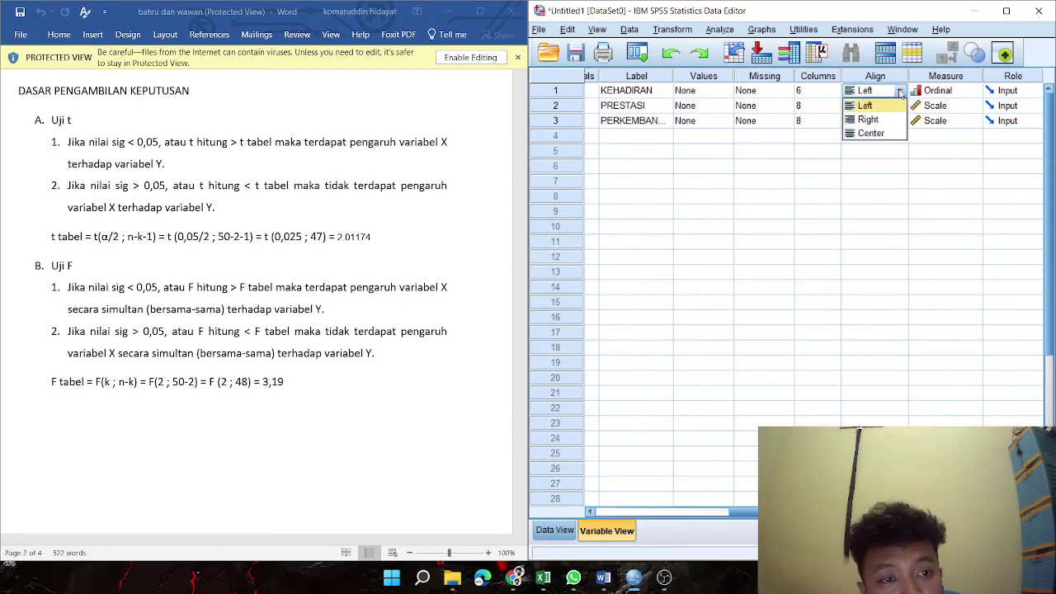
click(885, 118)
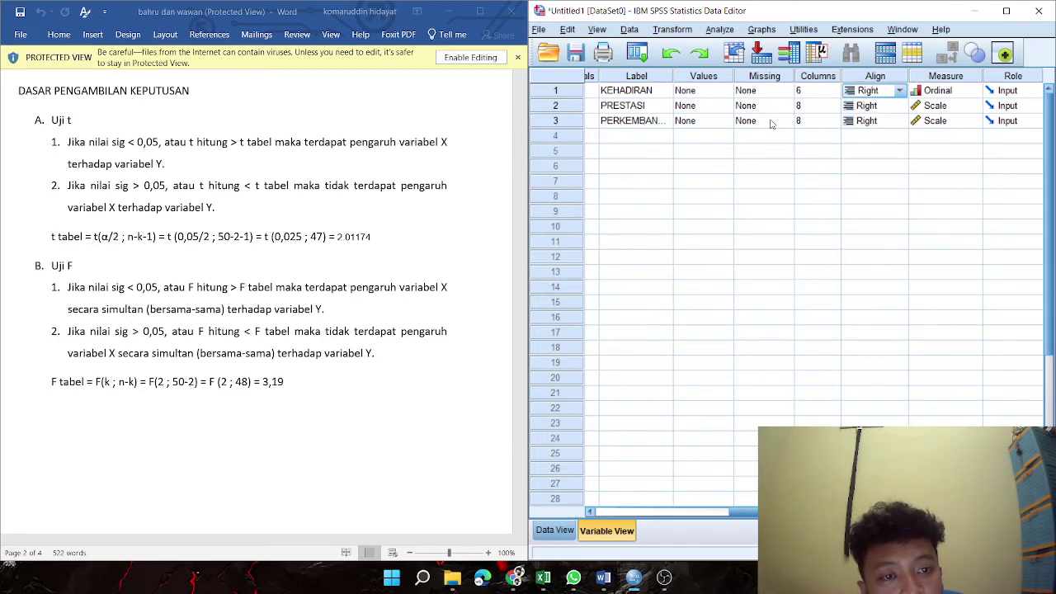
Set the width of the XI variable to 8
drag(746, 512, 606, 523)
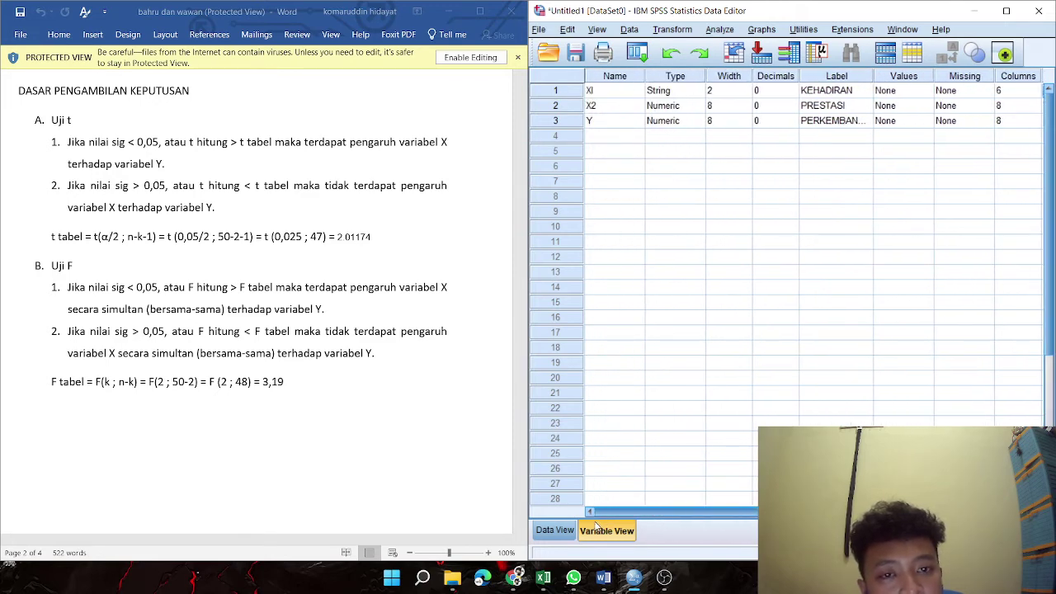
mouse_move(596, 526)
mouse_down()
mouse_move(635, 522)
mouse_move(586, 525)
mouse_up()
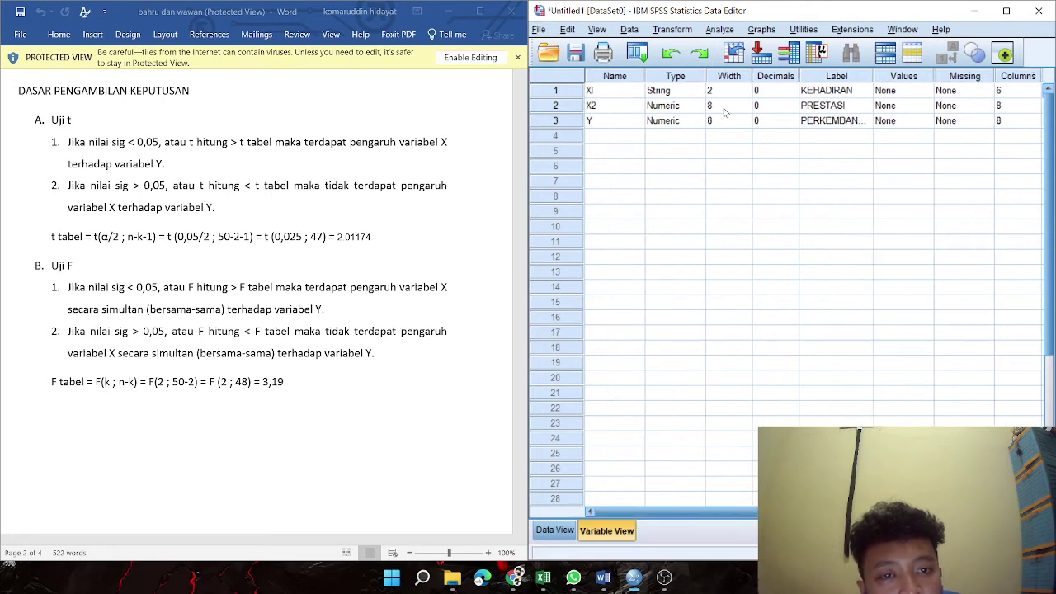
click(726, 108)
click(728, 91)
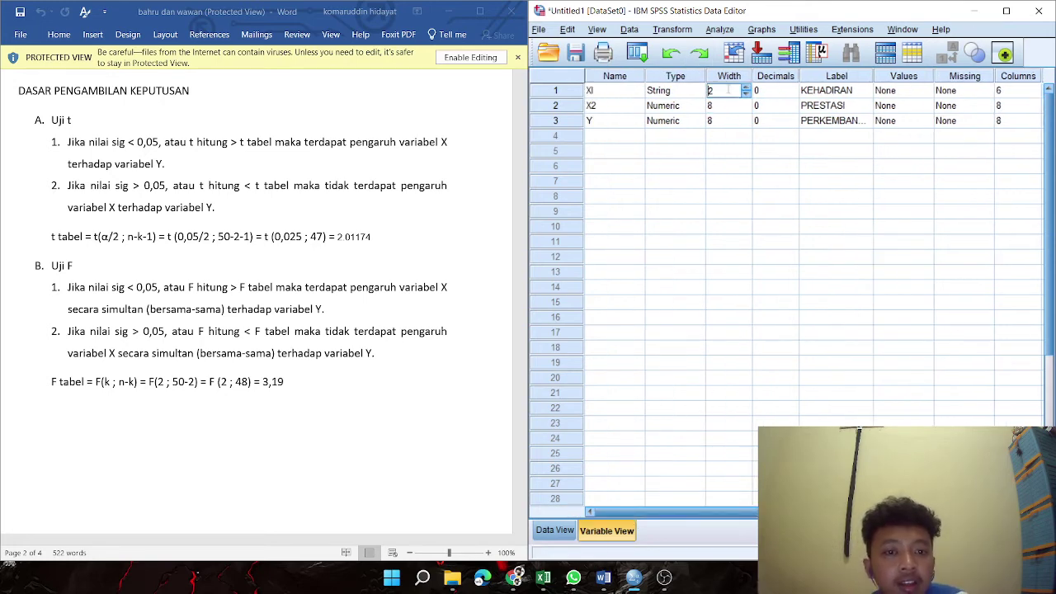
text(8)
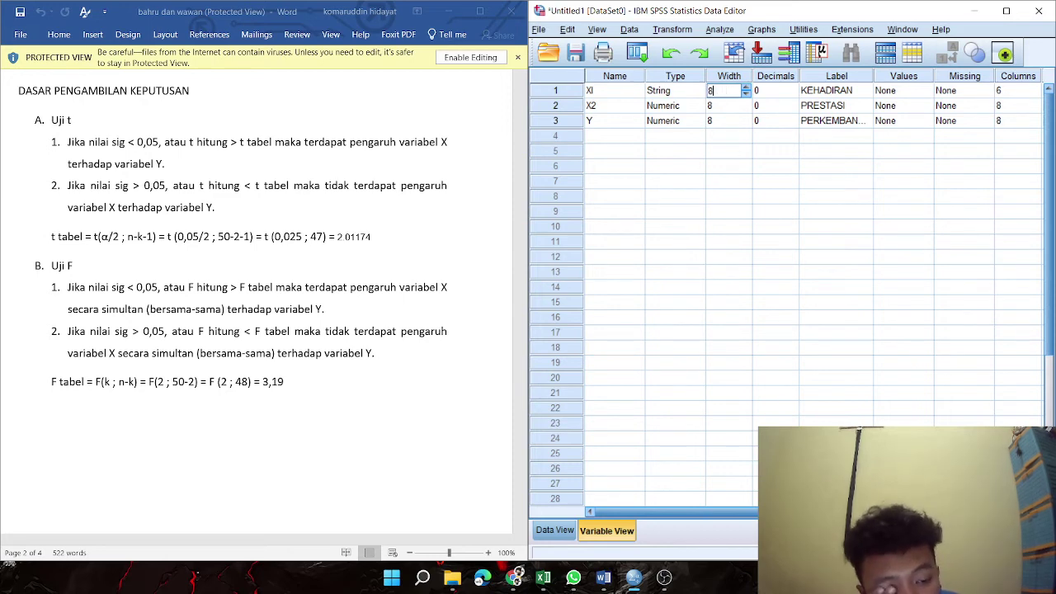
Try Left and Center alignment for KEHADIRAN, keeping its measurement level at Ordinal and rechecking the level options
scroll(873, 79, right, 5)
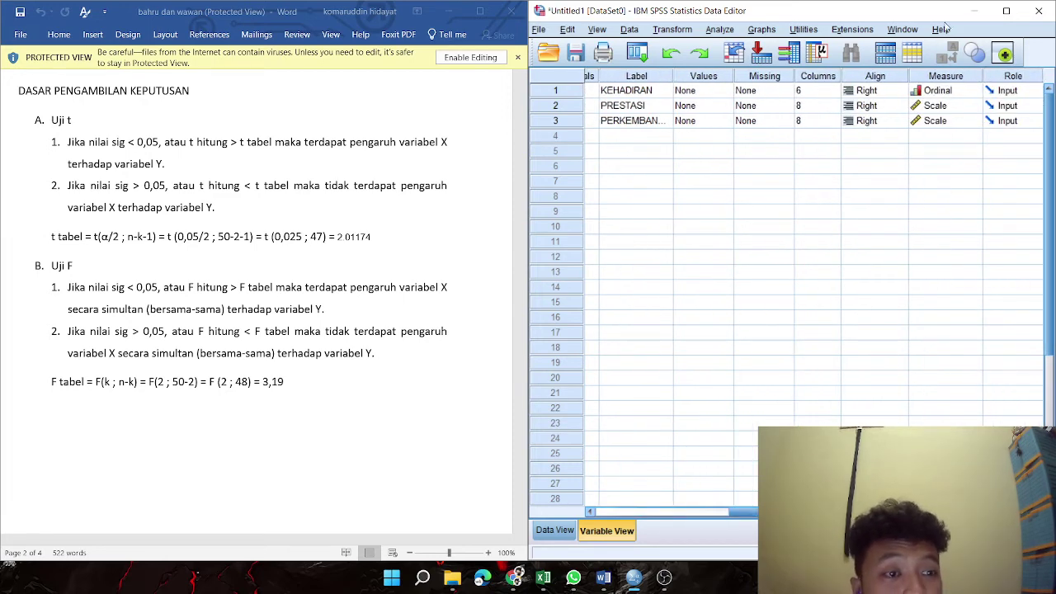
click(940, 90)
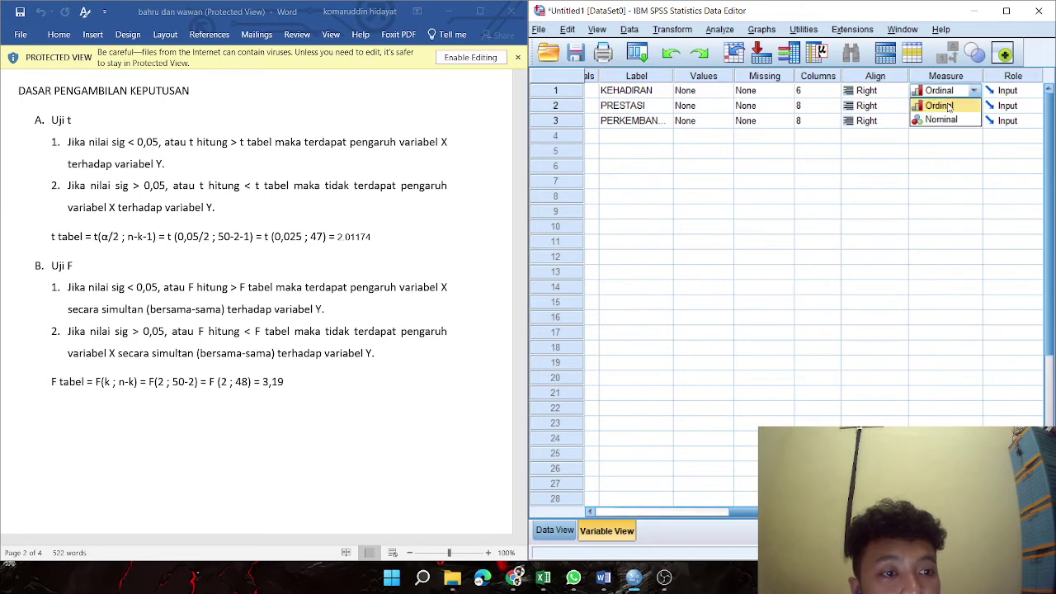
click(941, 106)
click(855, 93)
click(863, 104)
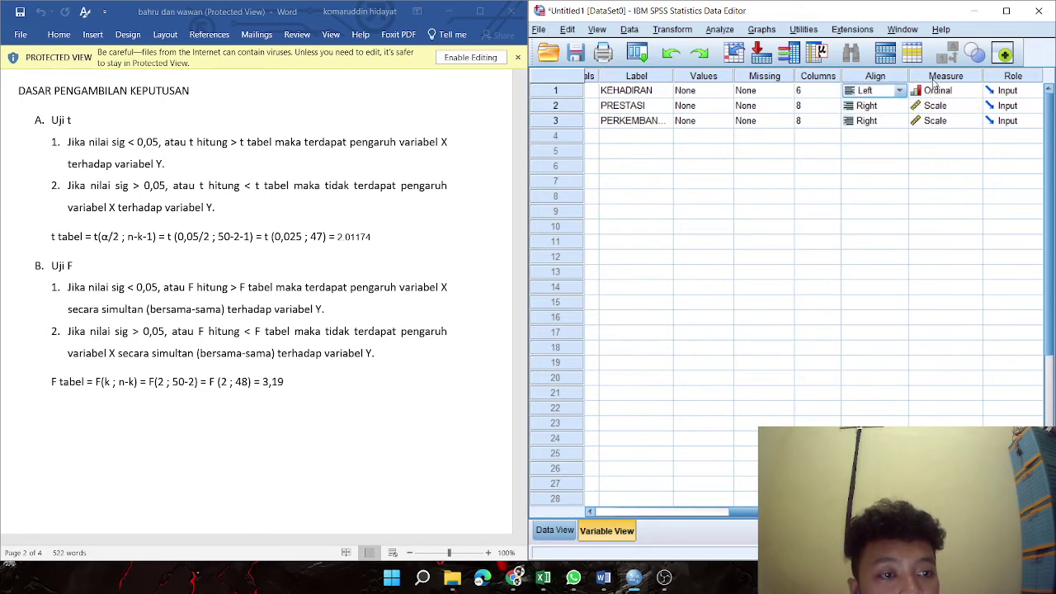
click(938, 93)
click(939, 105)
click(871, 91)
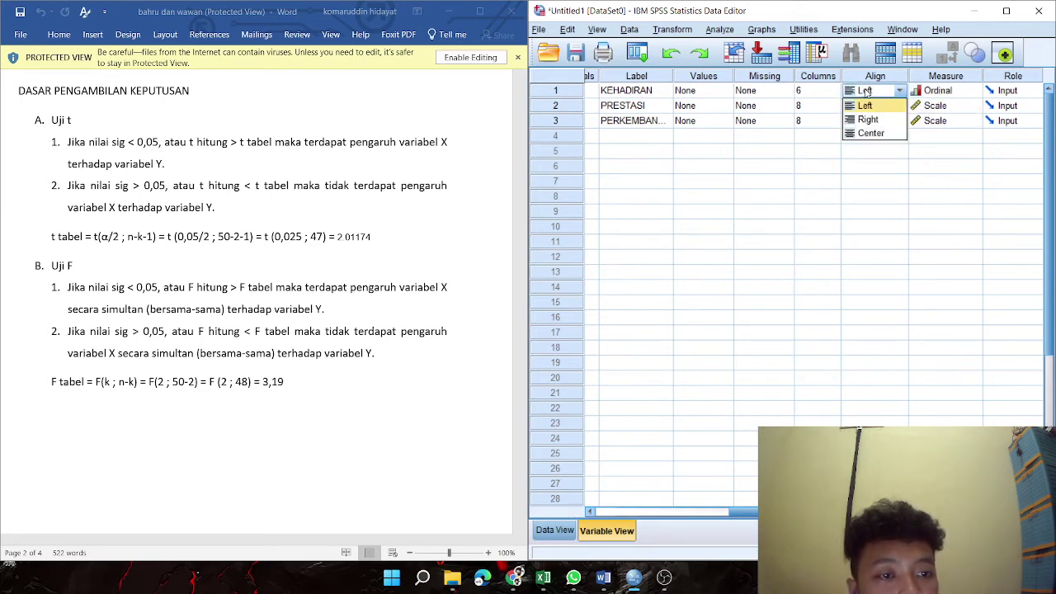
click(877, 135)
click(943, 90)
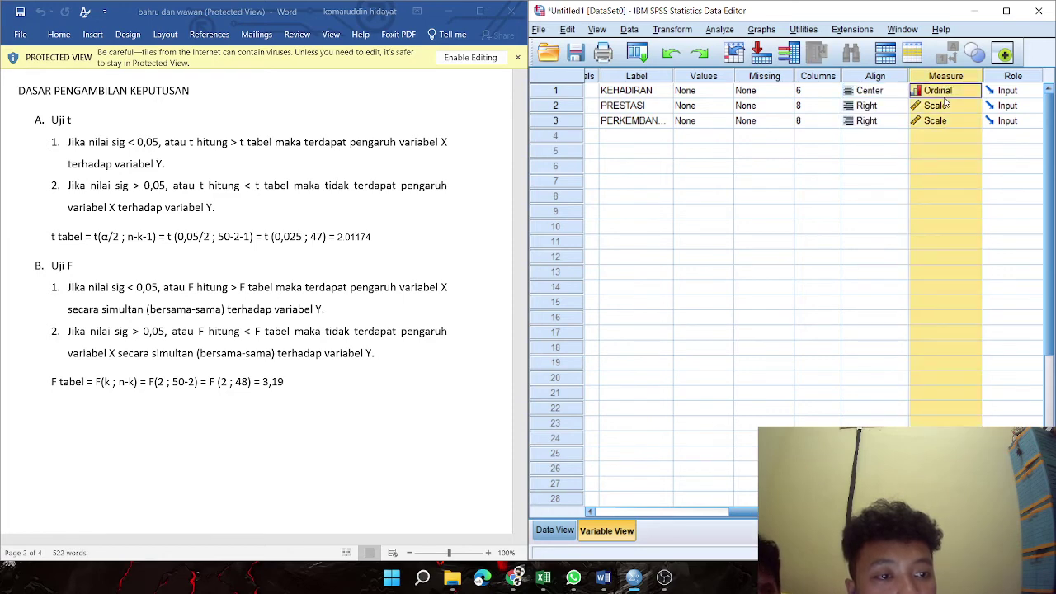
click(947, 91)
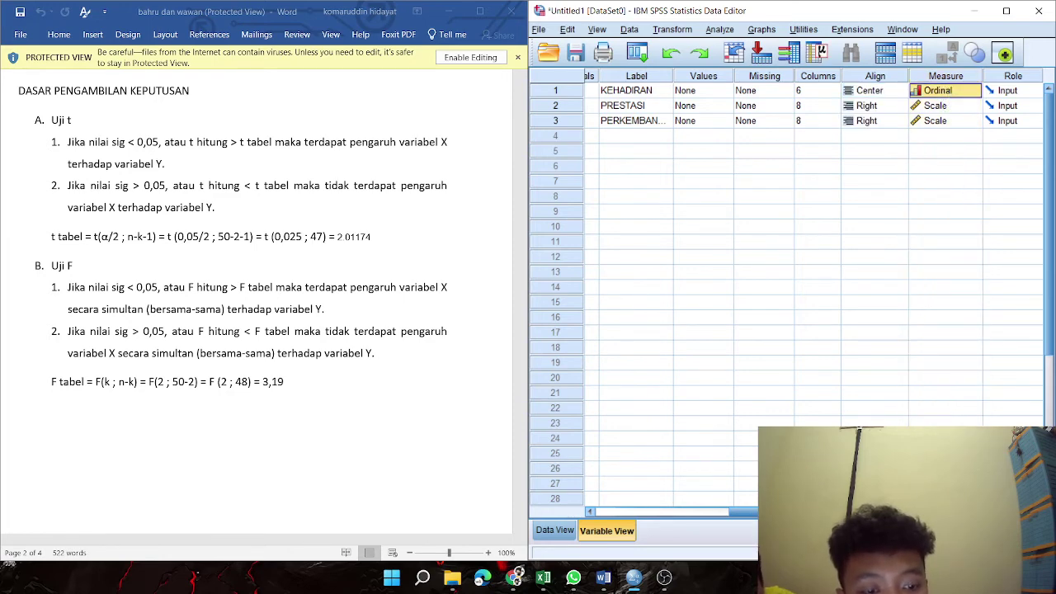
Set KEHADIRAN's Columns value to 8, leaving its missing values settings without changes
scroll(672, 288, left, 3)
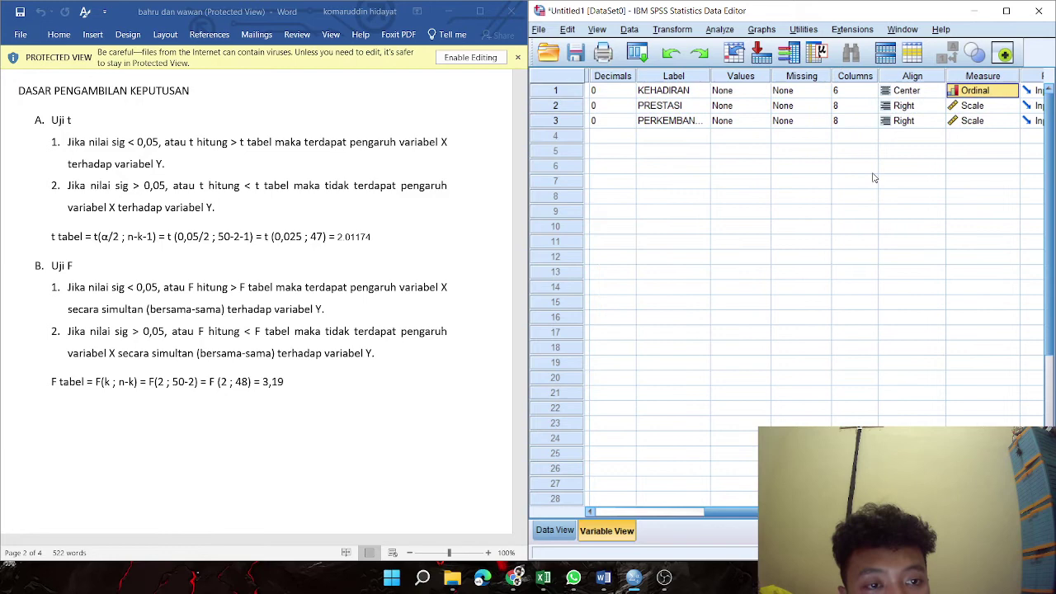
click(857, 92)
click(812, 91)
click(826, 91)
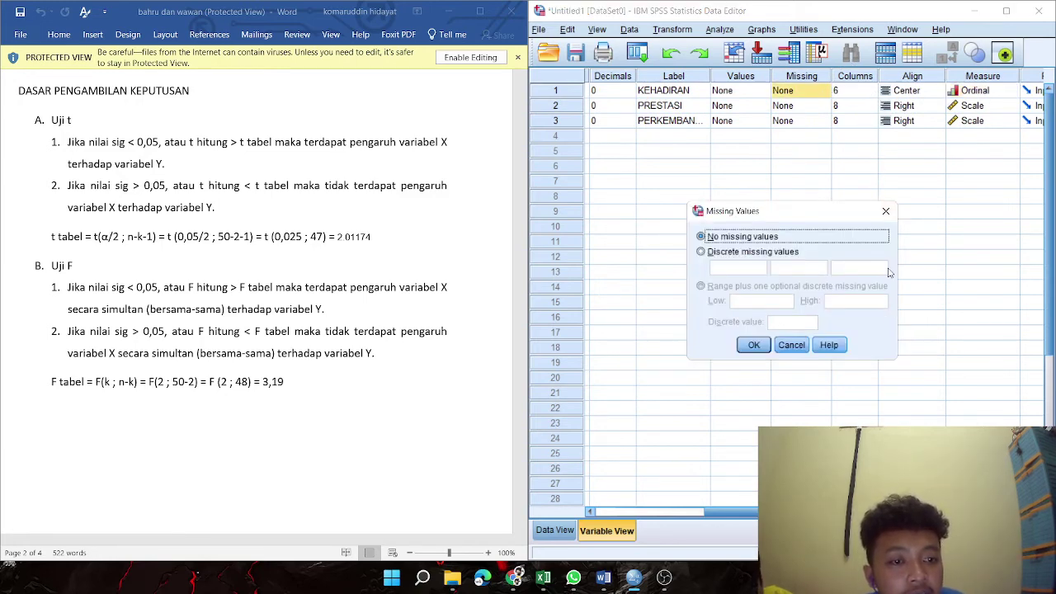
click(886, 211)
click(861, 91)
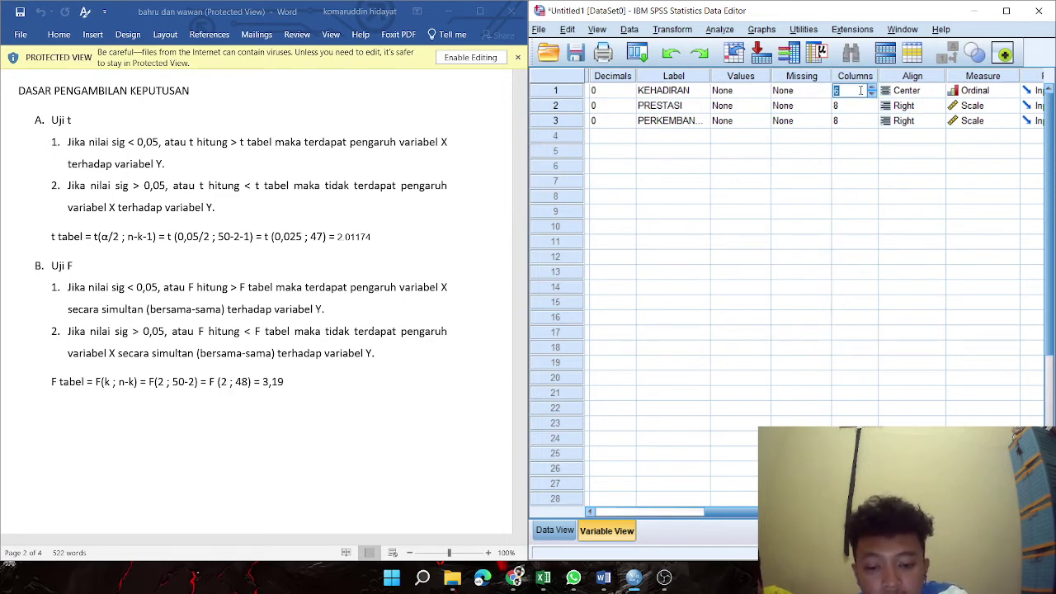
Recheck KEHADIRAN's measurement levels and set its alignment to Right
click(1008, 92)
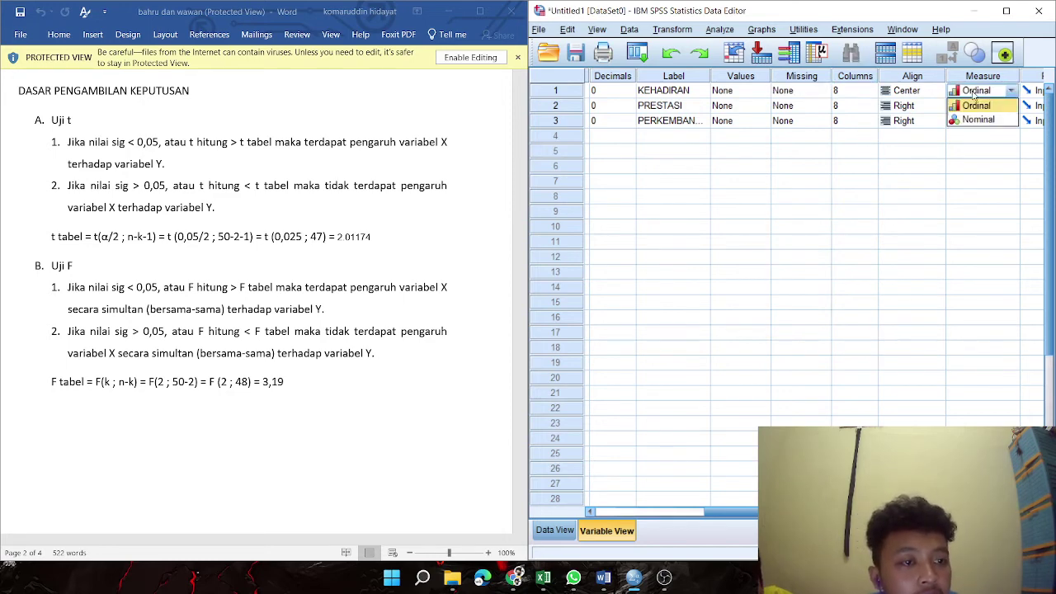
click(911, 90)
click(905, 119)
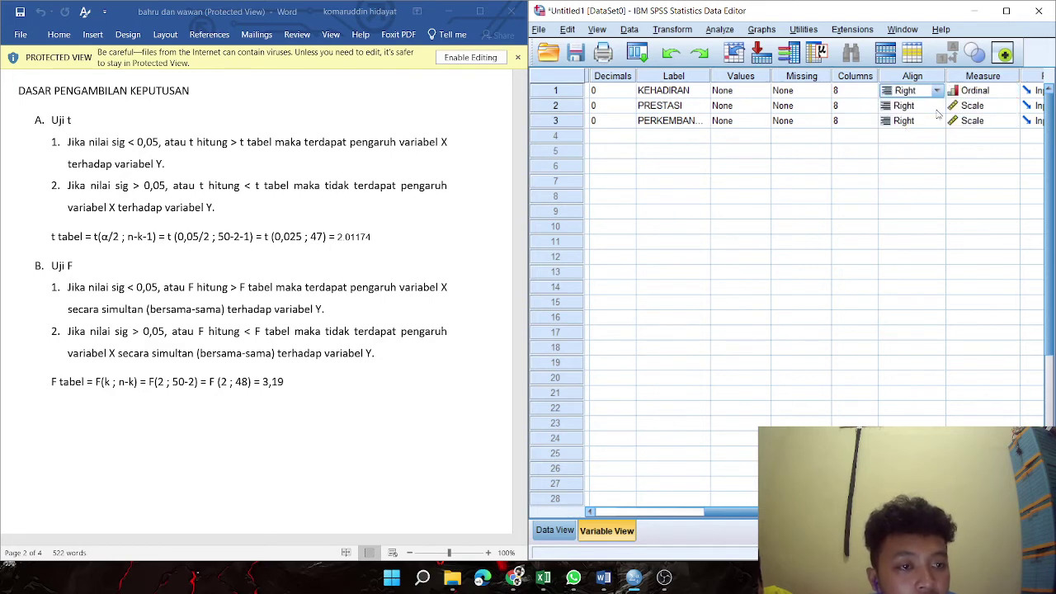
click(988, 90)
click(987, 90)
click(982, 105)
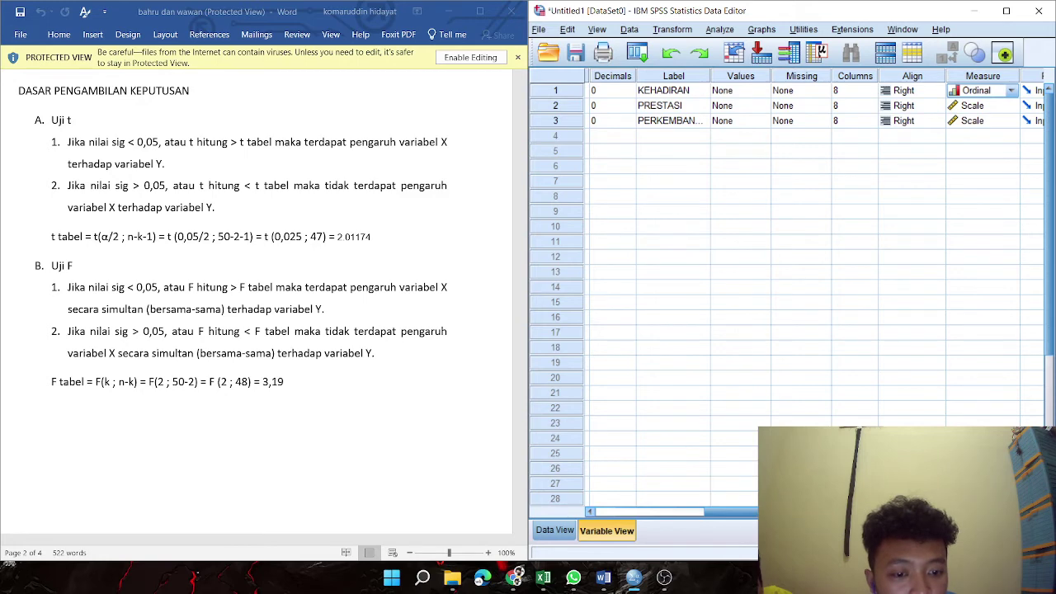
click(855, 499)
scroll(1047, 394, up, 2)
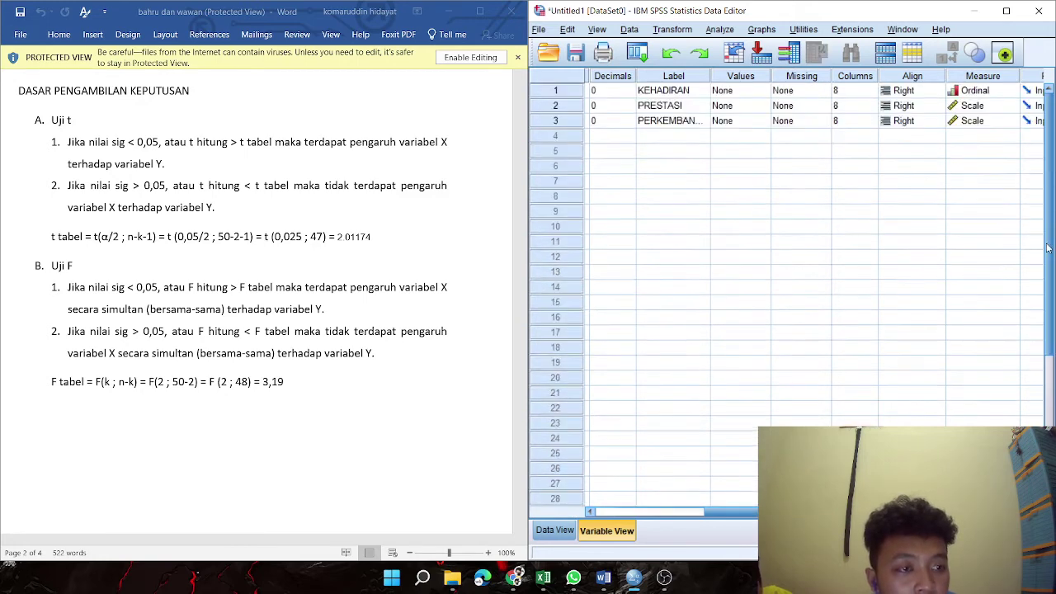
Change the XI variable's type to Numeric with width 8 and 0 decimal places
drag(727, 511, 683, 539)
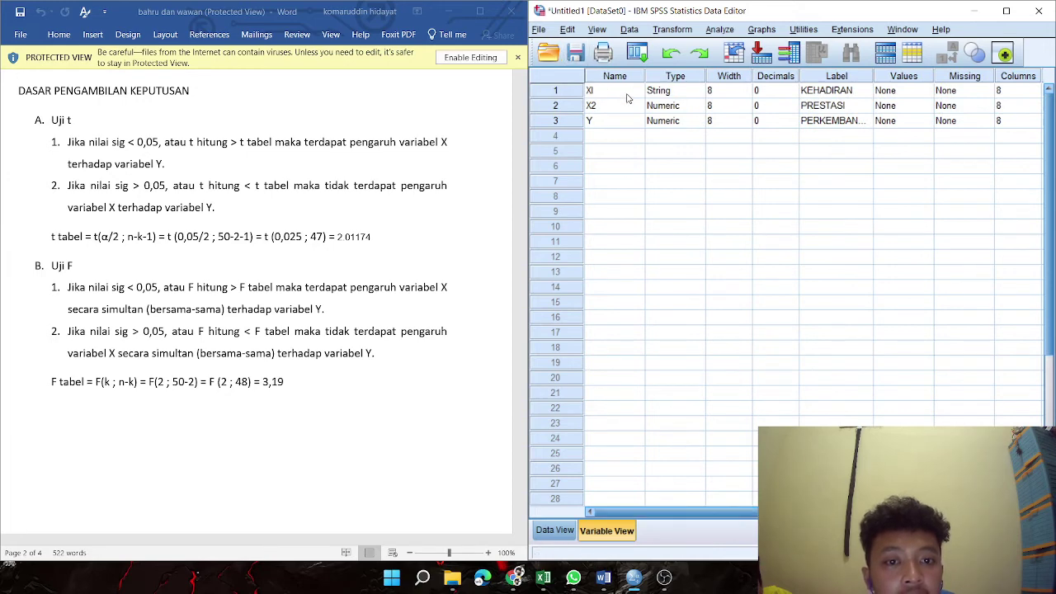
click(653, 94)
click(697, 90)
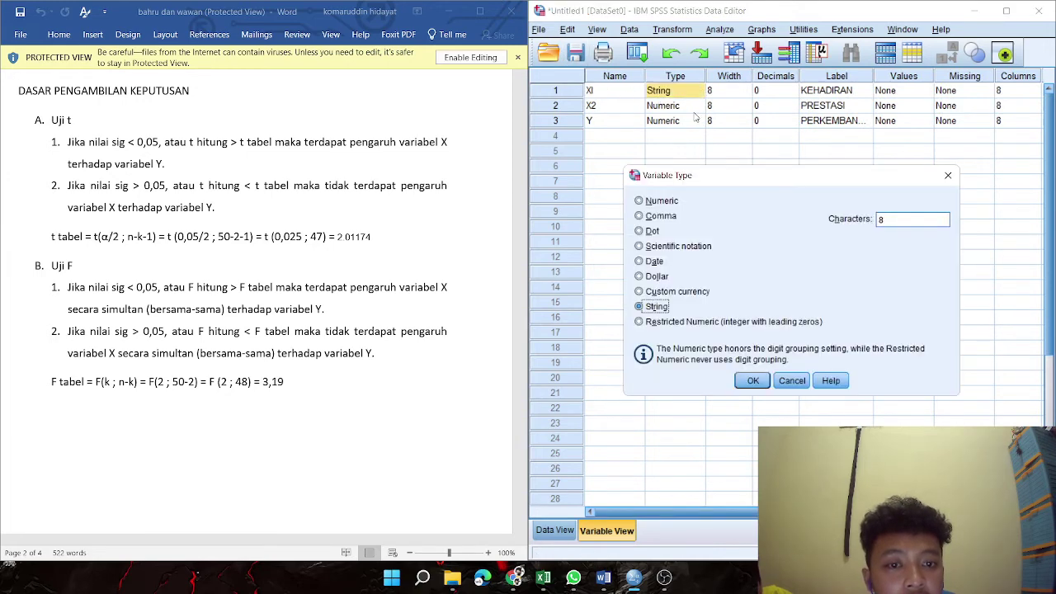
click(641, 200)
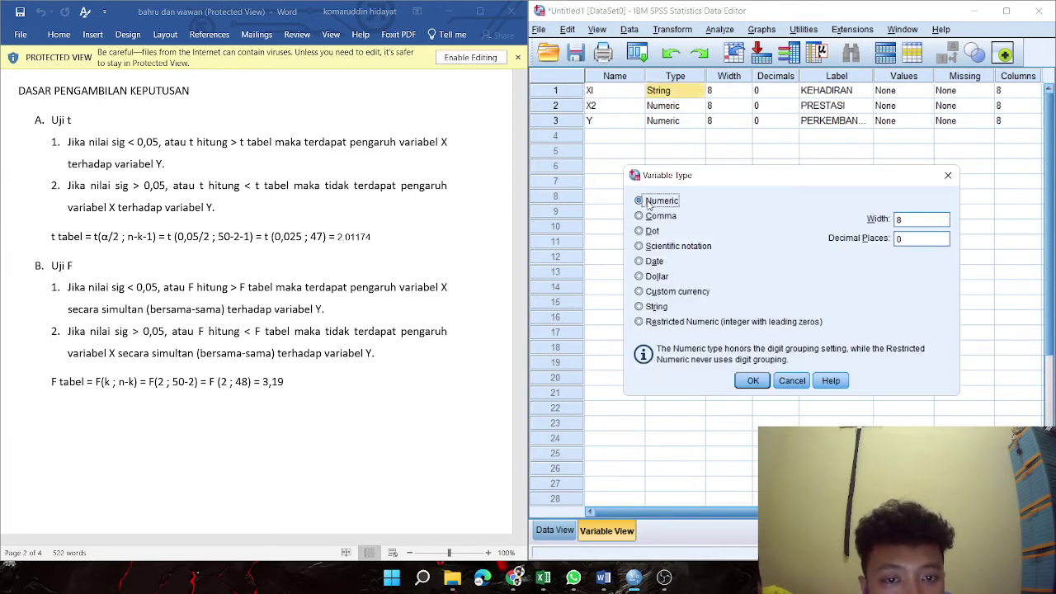
click(751, 381)
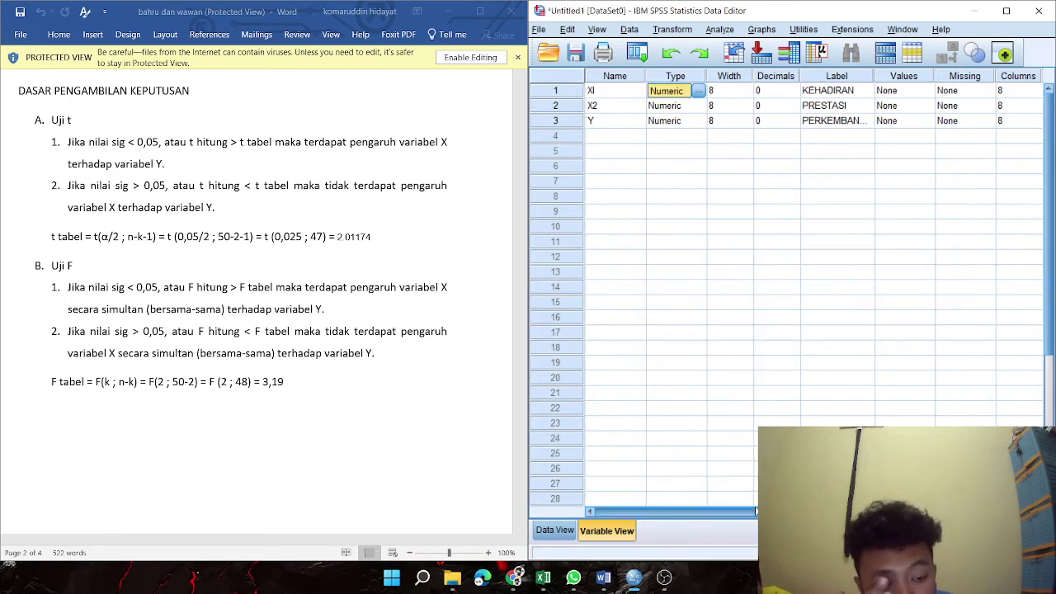
Set KEHADIRAN's measurement level to Scale
scroll(907, 237, right, 5)
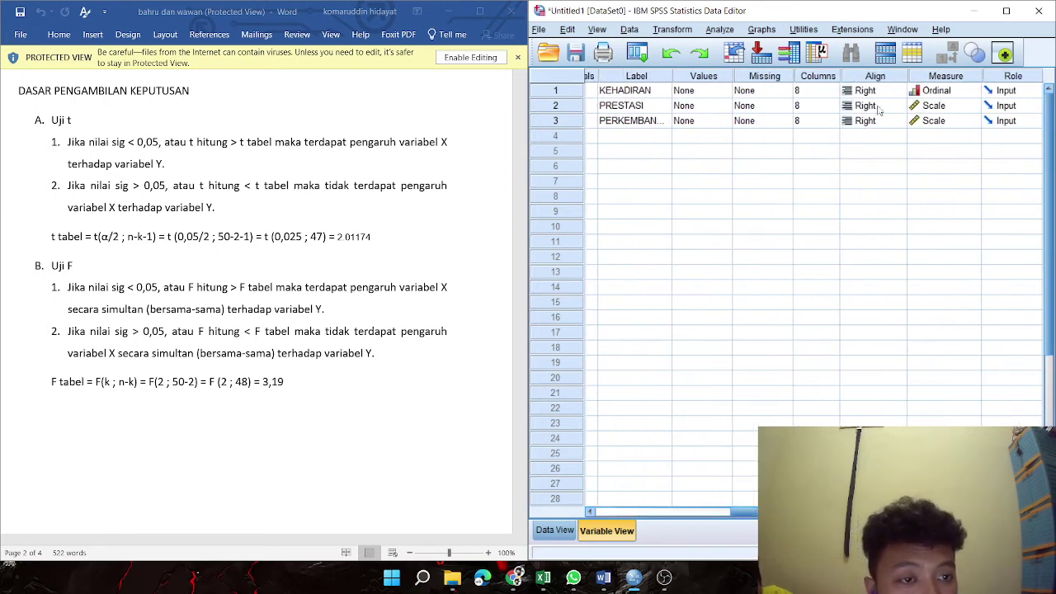
click(932, 91)
click(936, 92)
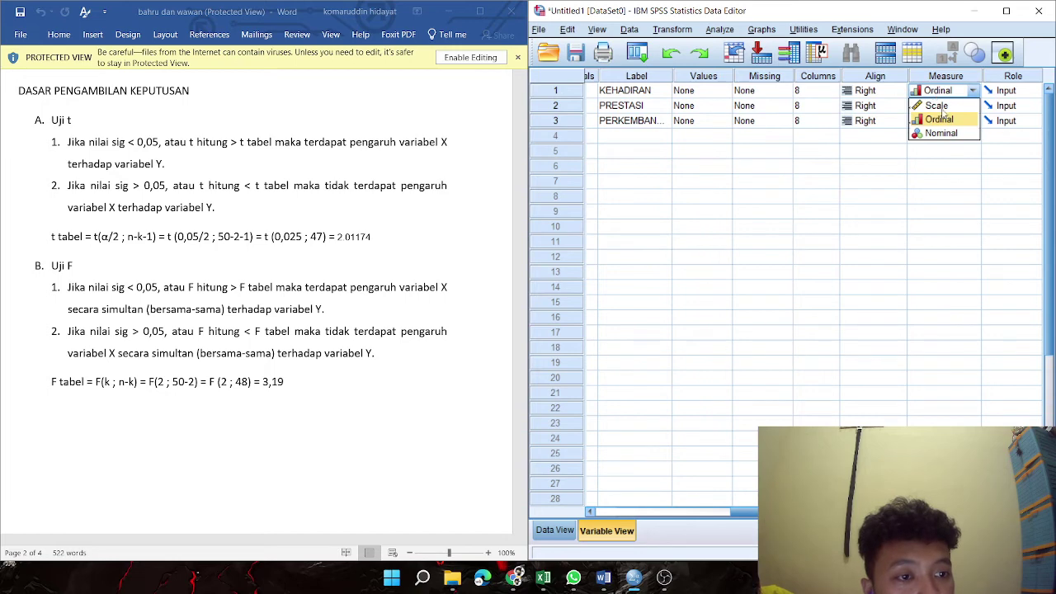
click(938, 106)
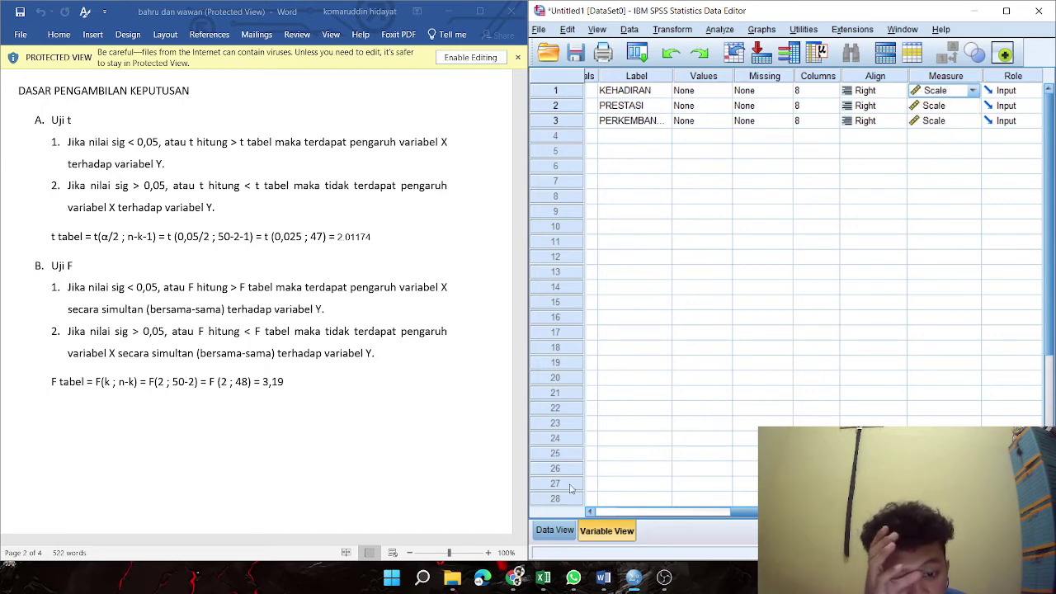
Switch to the data sheet and start a Linear Regression analysis
click(555, 529)
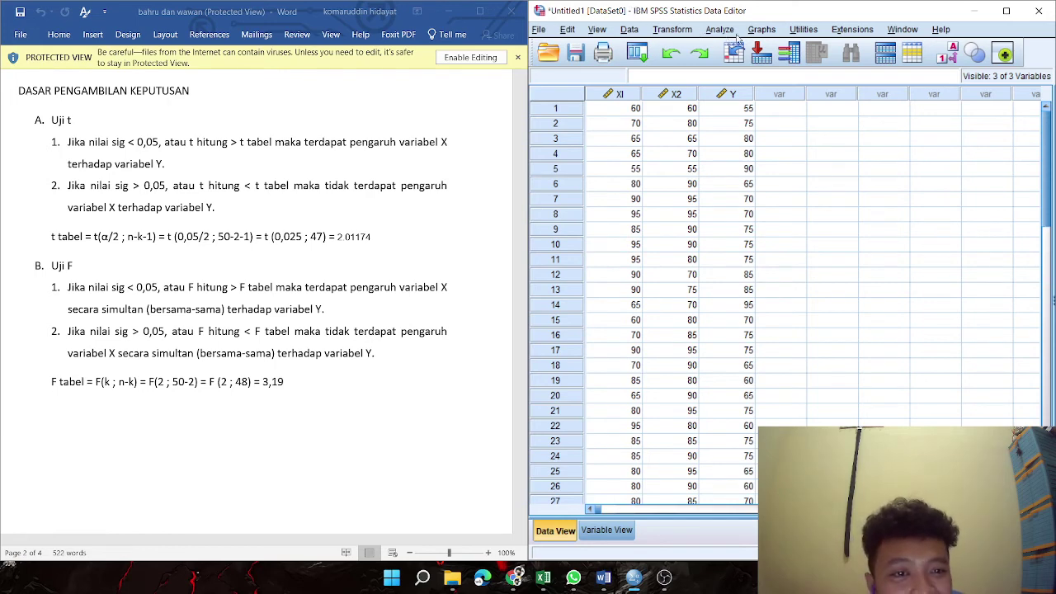
click(762, 30)
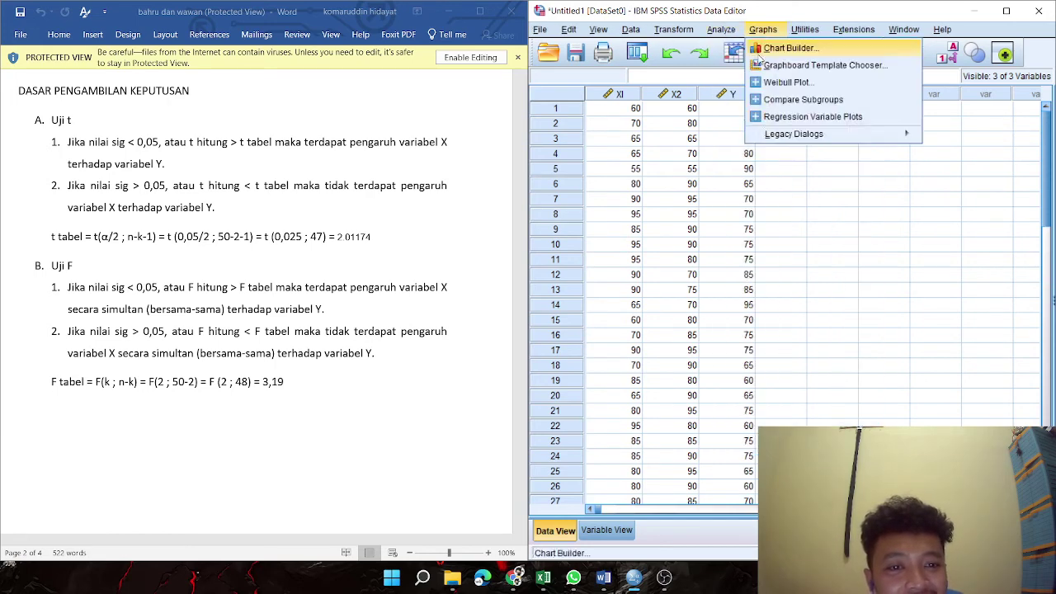
click(720, 30)
mouse_move(755, 188)
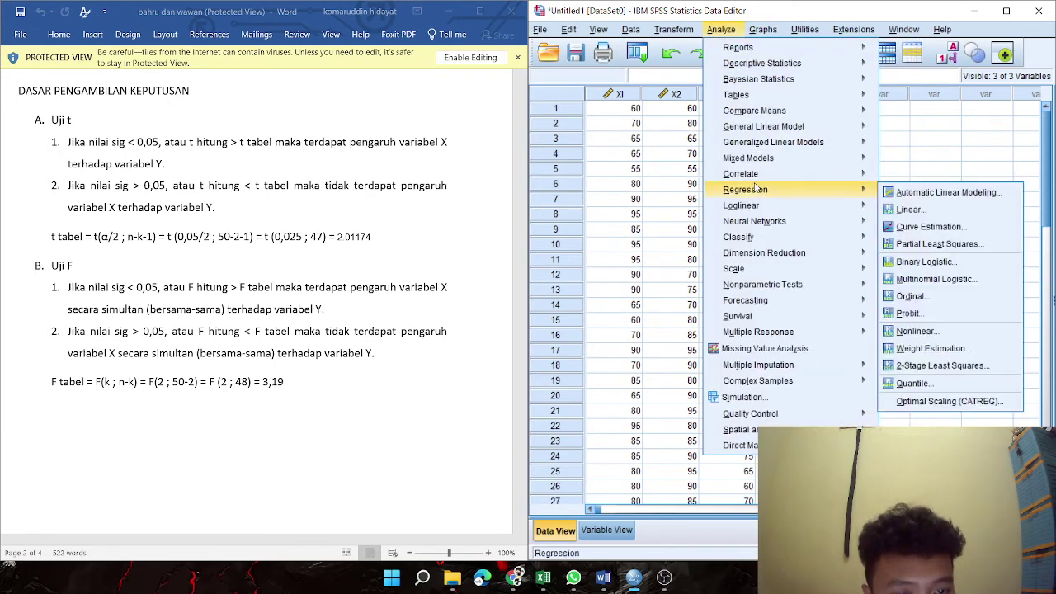
click(891, 208)
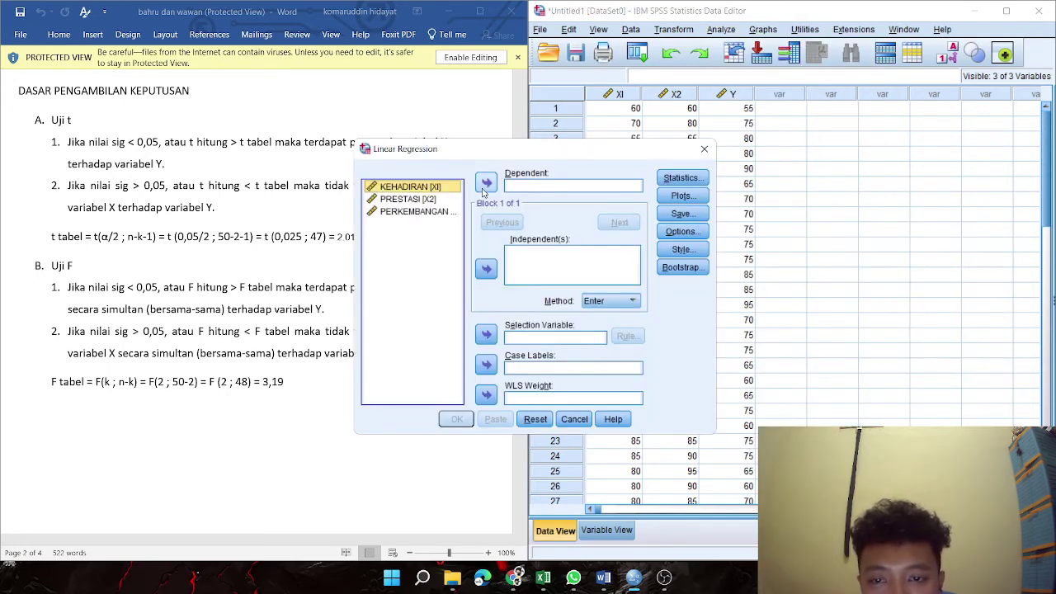
click(441, 200)
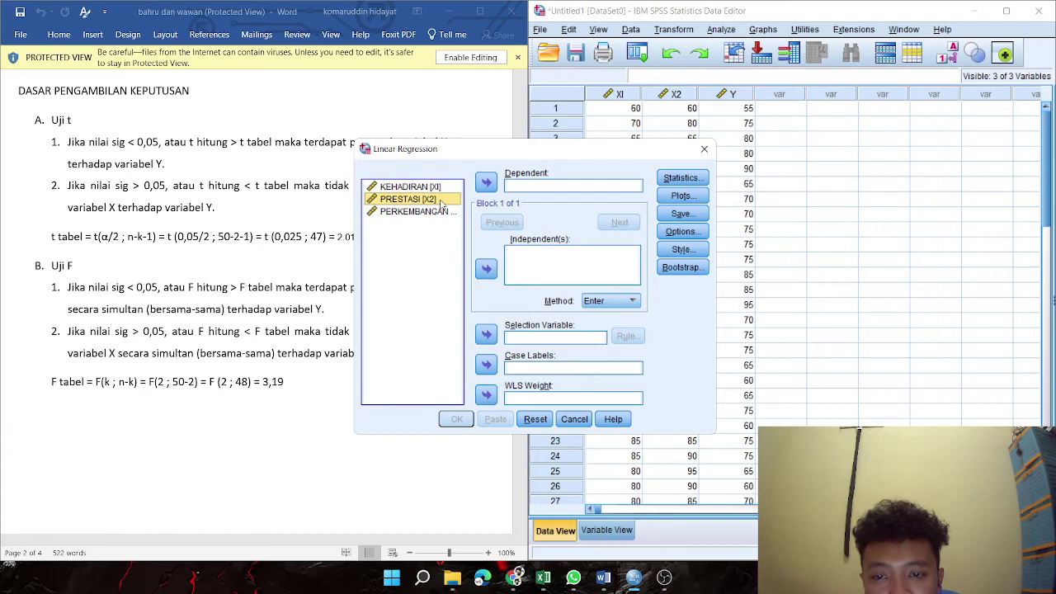
click(487, 183)
click(444, 200)
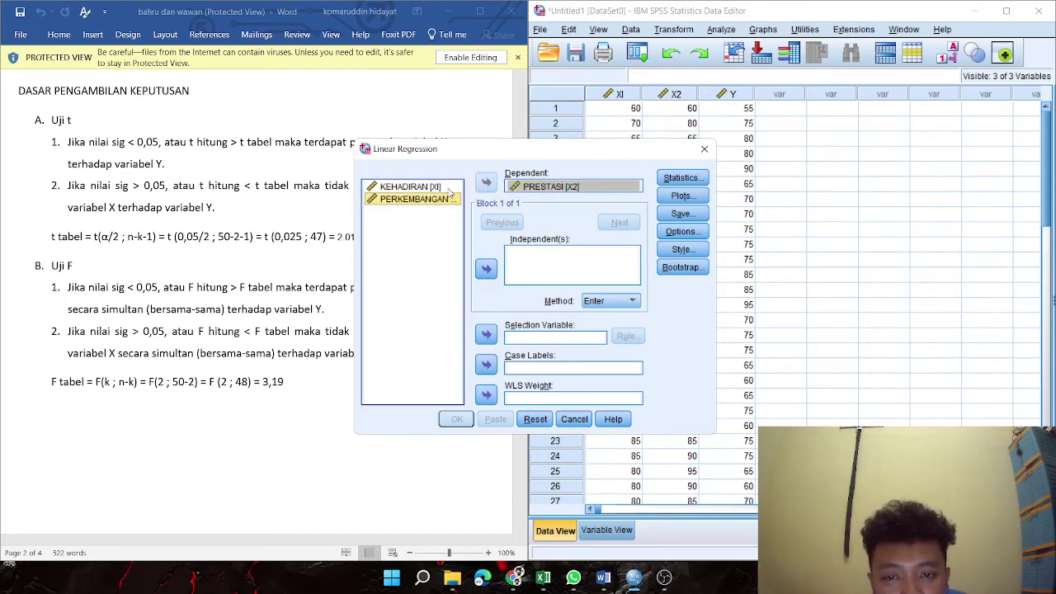
ctrl+click(449, 189)
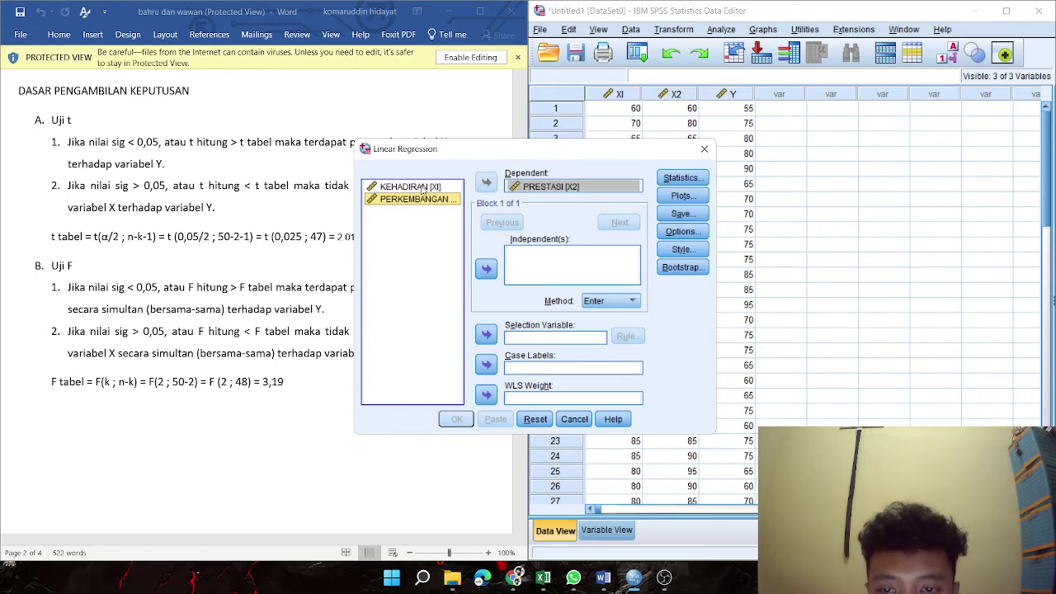
click(551, 189)
click(428, 191)
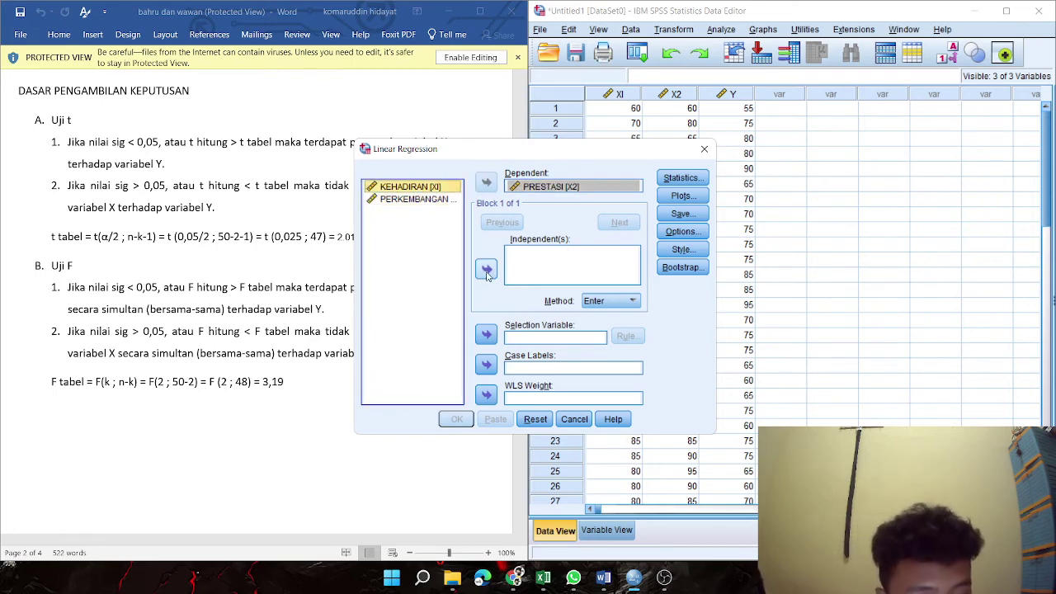
click(541, 424)
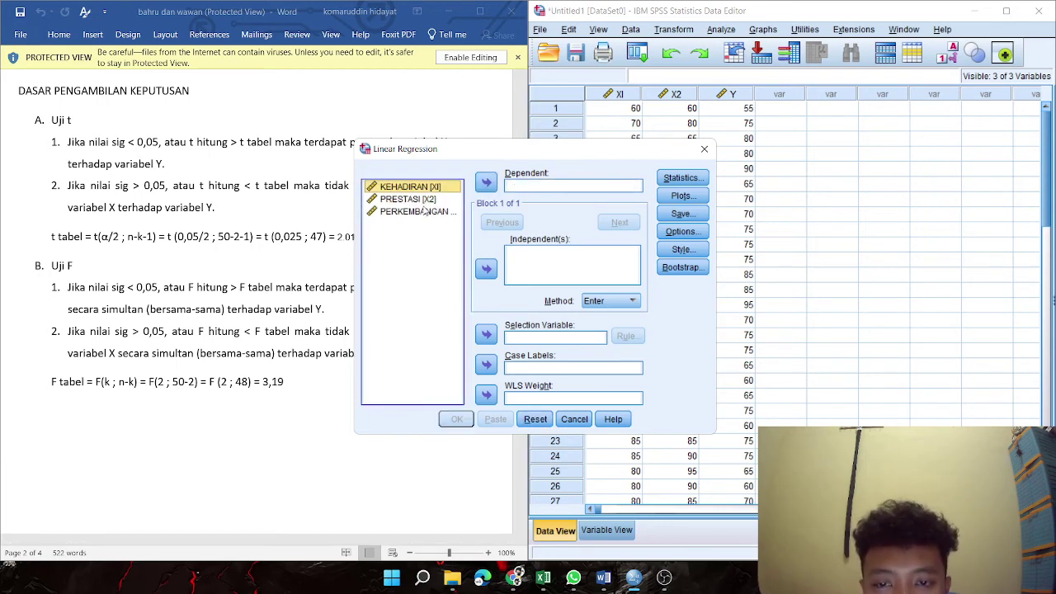
click(424, 211)
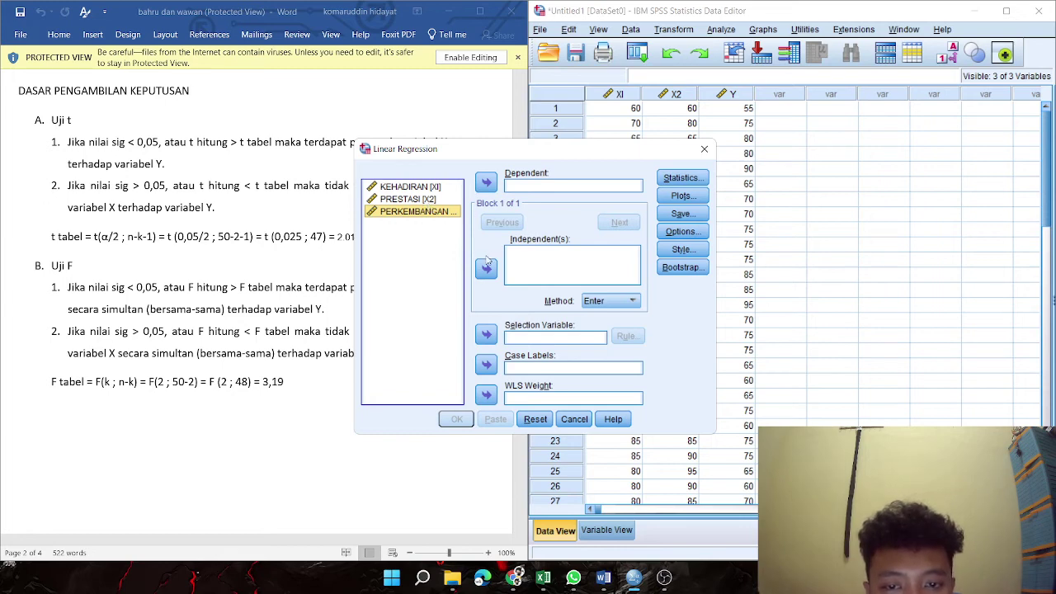
click(486, 265)
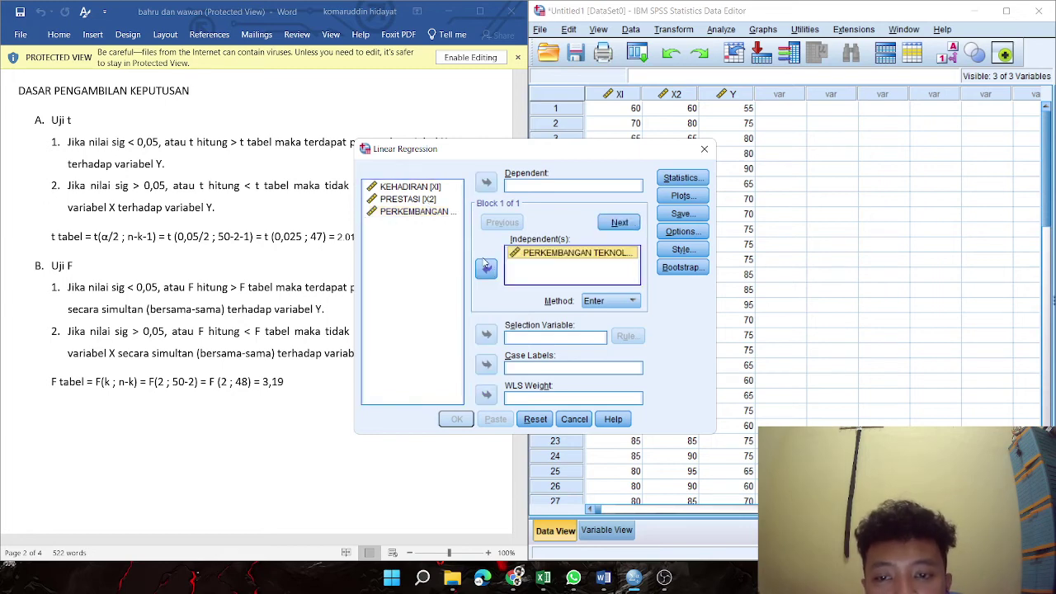
click(435, 199)
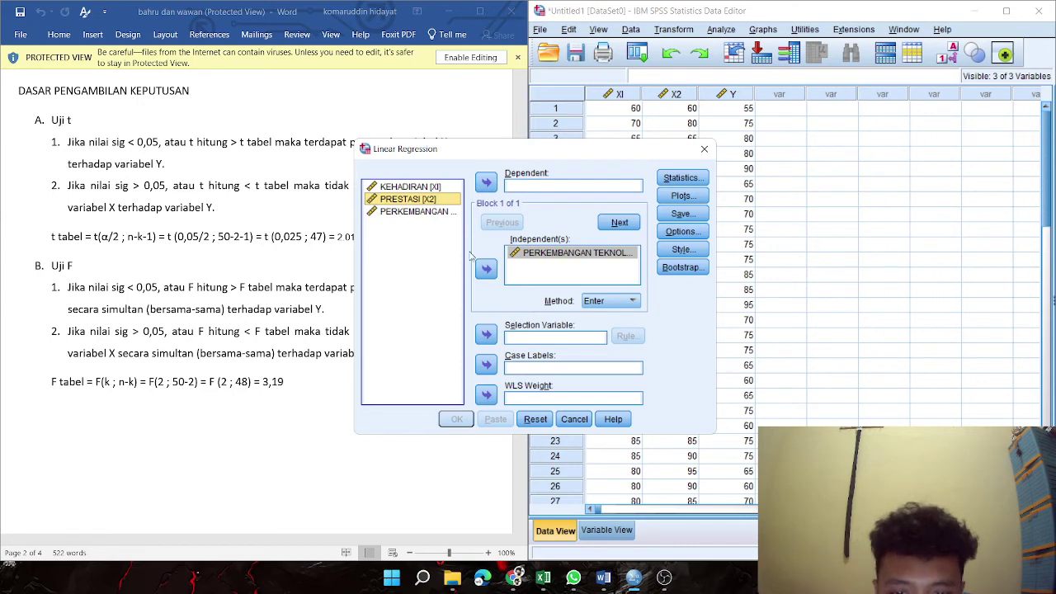
click(525, 419)
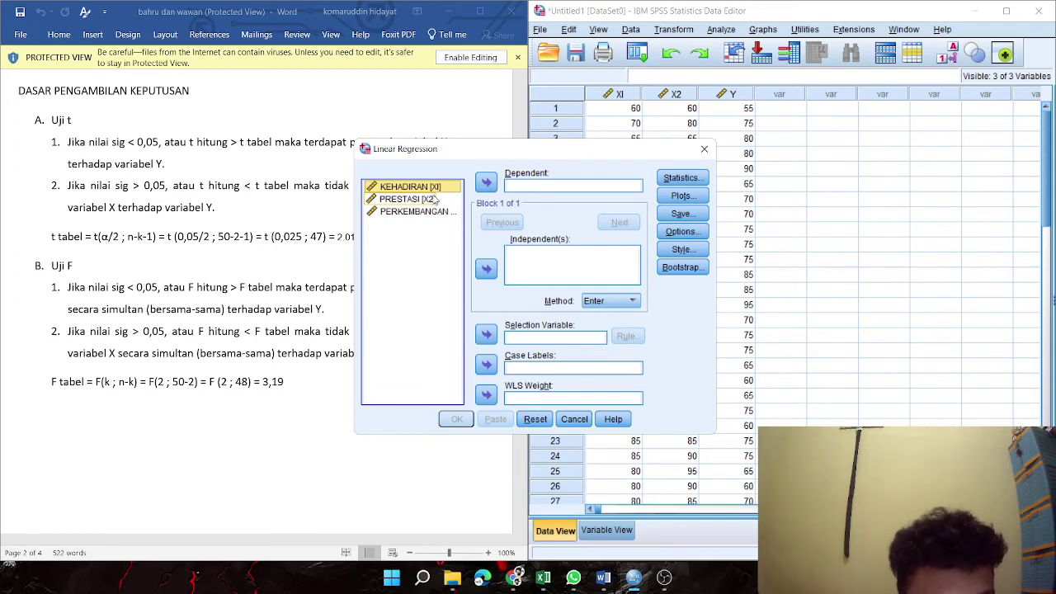
Assign PERKEMBANGAN TEKNOLOGI [Y] as the dependent variable of the linear regression
click(438, 188)
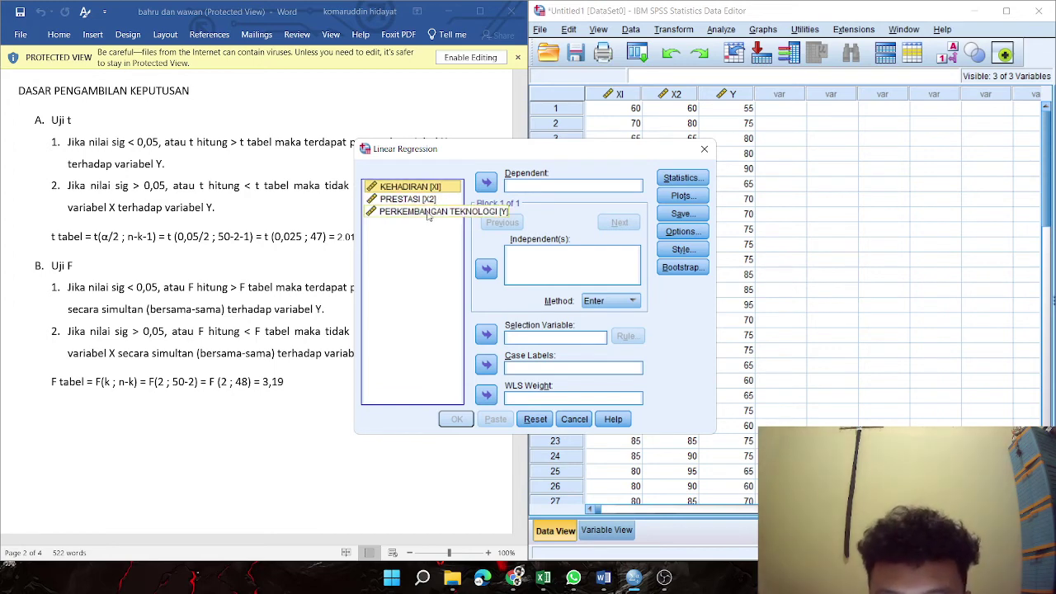
click(429, 214)
click(486, 182)
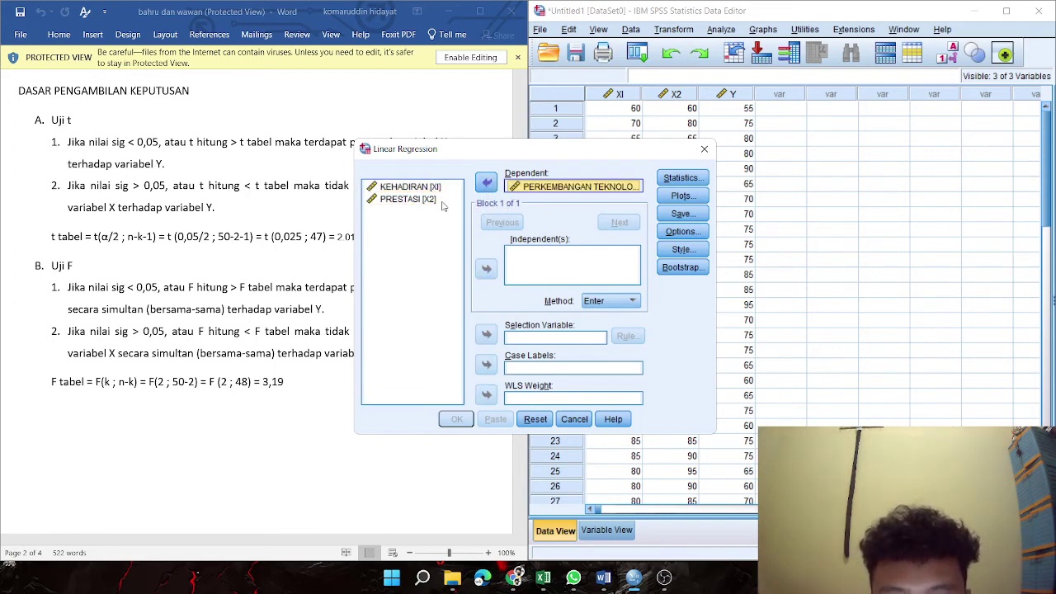
Add PRESTASI [X2] and KEHADIRAN [XI] as independent variables with the Enter method and run the regression
click(486, 270)
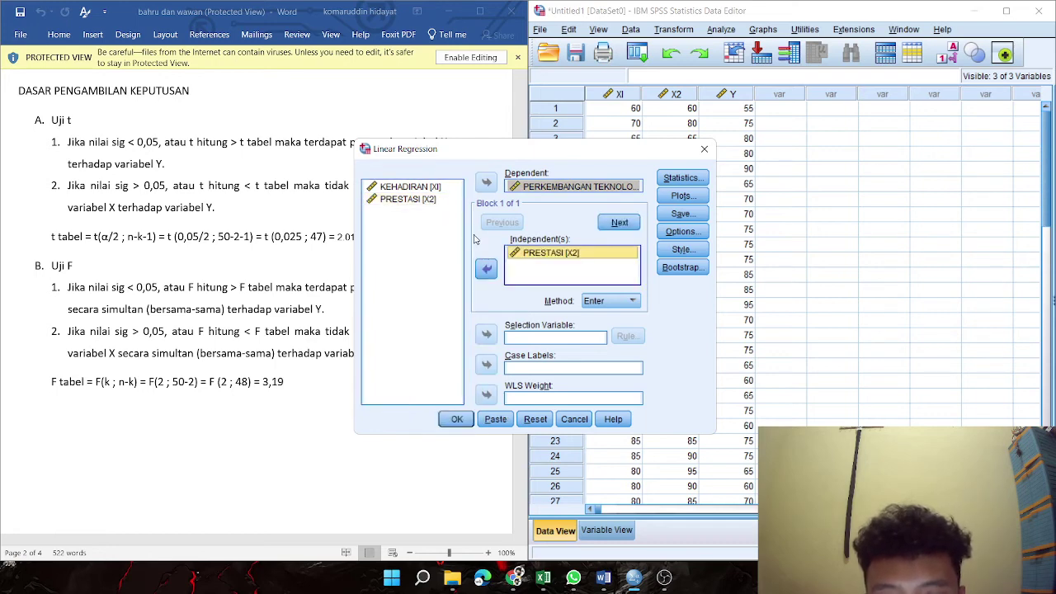
click(436, 190)
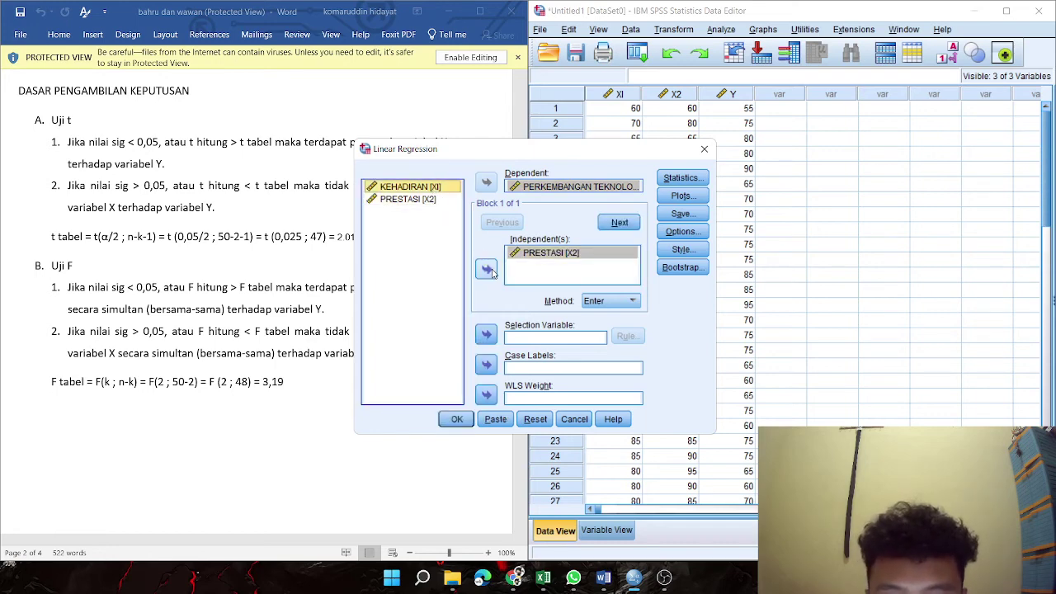
click(488, 270)
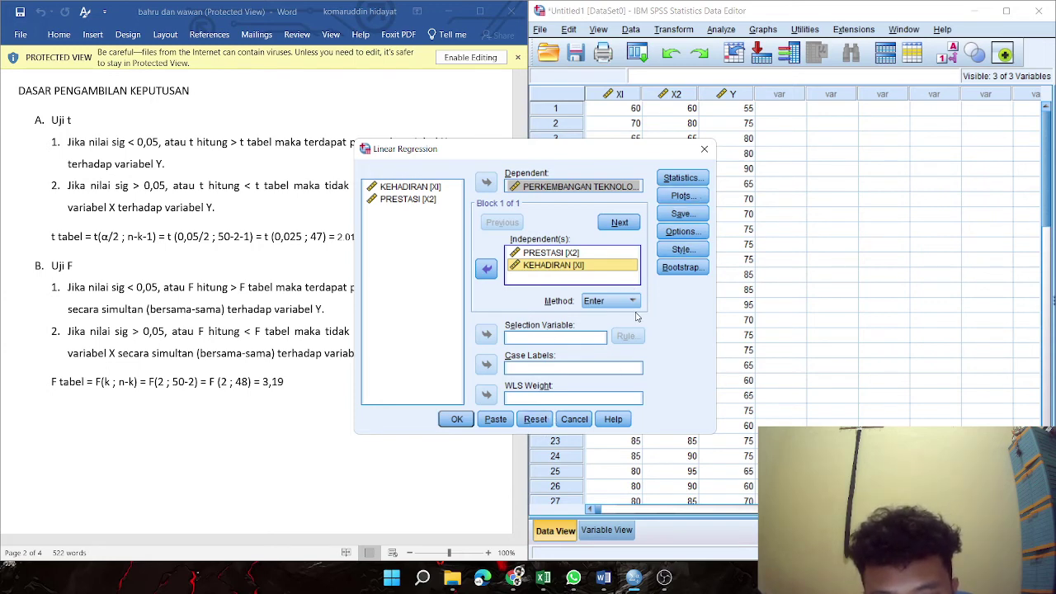
click(460, 419)
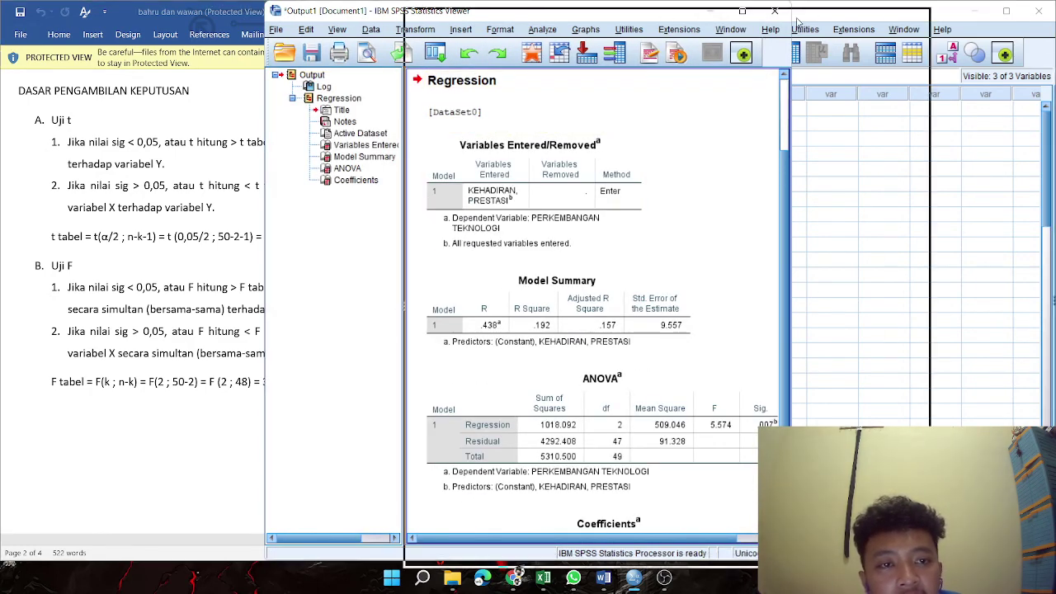
Place the regression output window beside the Word document and bring its KESIMPULAN/INTERPRETASI HASIL SPSS section into view
drag(657, 15, 842, 14)
scroll(242, 281, down, 10)
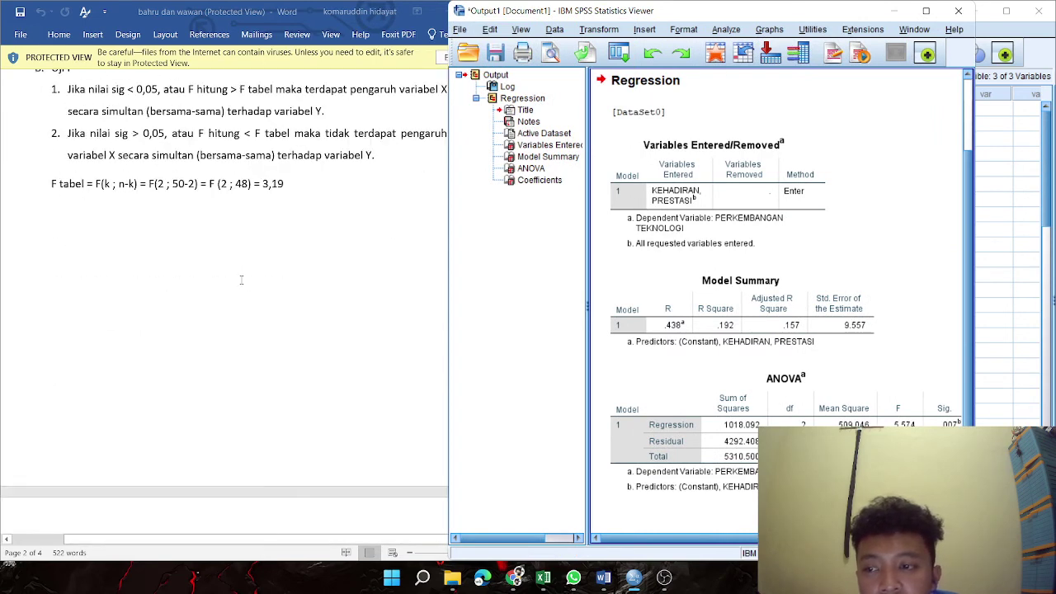
scroll(241, 281, down, 5)
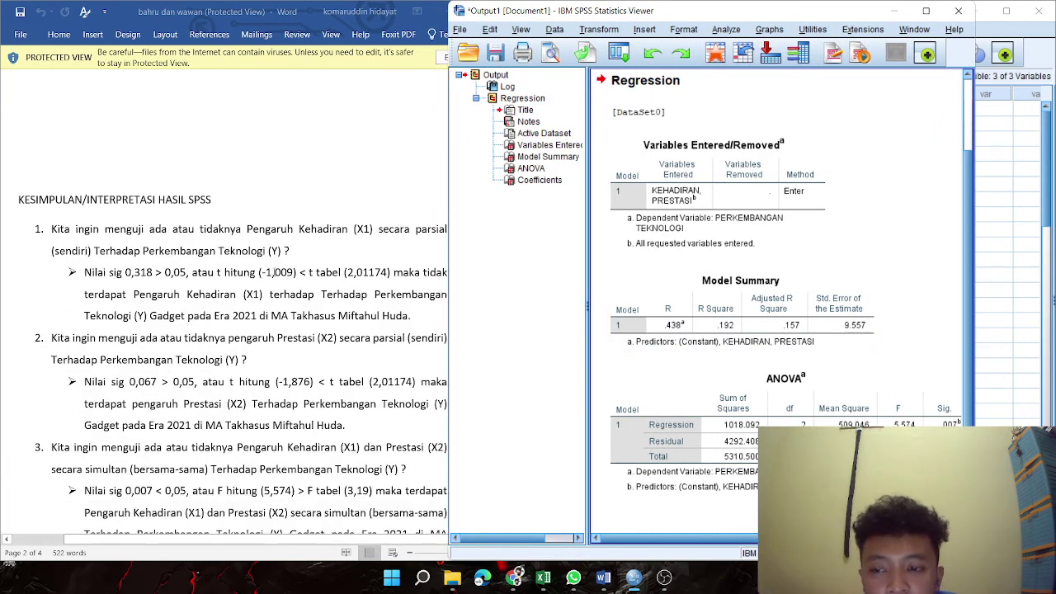
drag(590, 12, 680, 13)
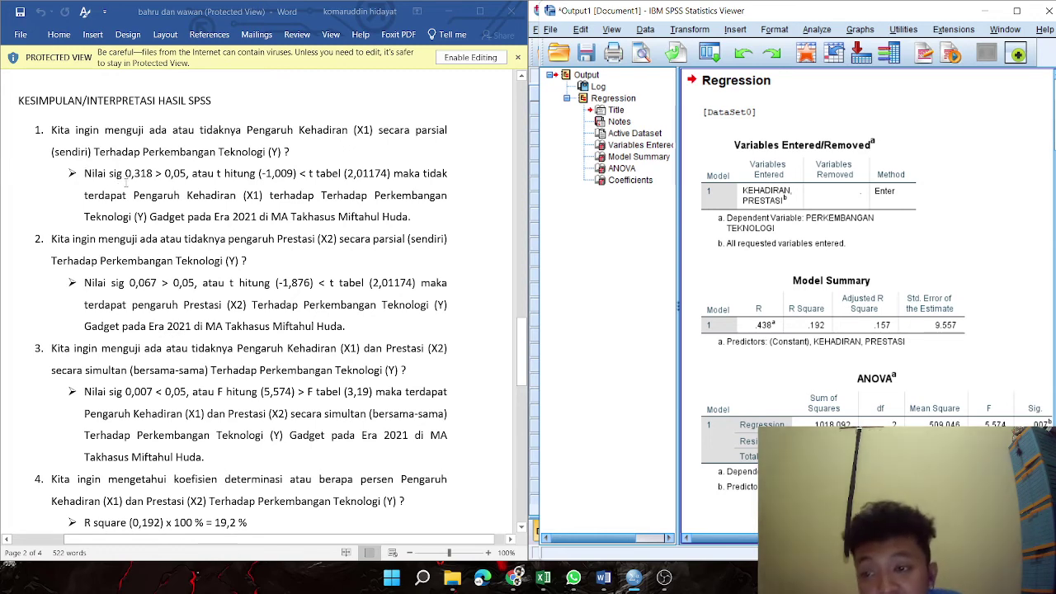
Read the Word document's conclusions on the partial effects, the simultaneous effect and the coefficient of determination
click(126, 187)
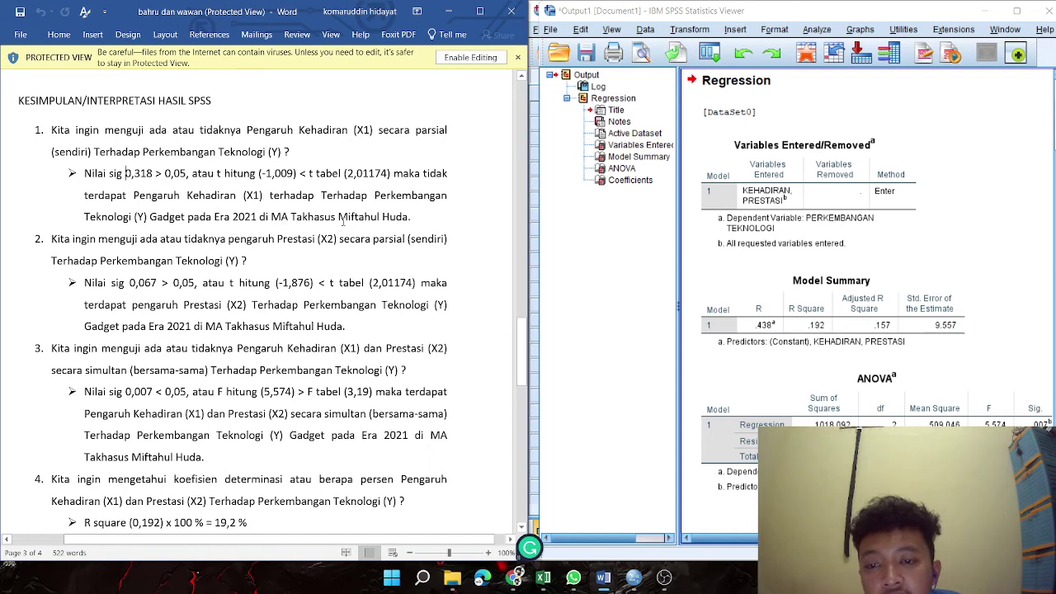
scroll(58, 257, down, 1)
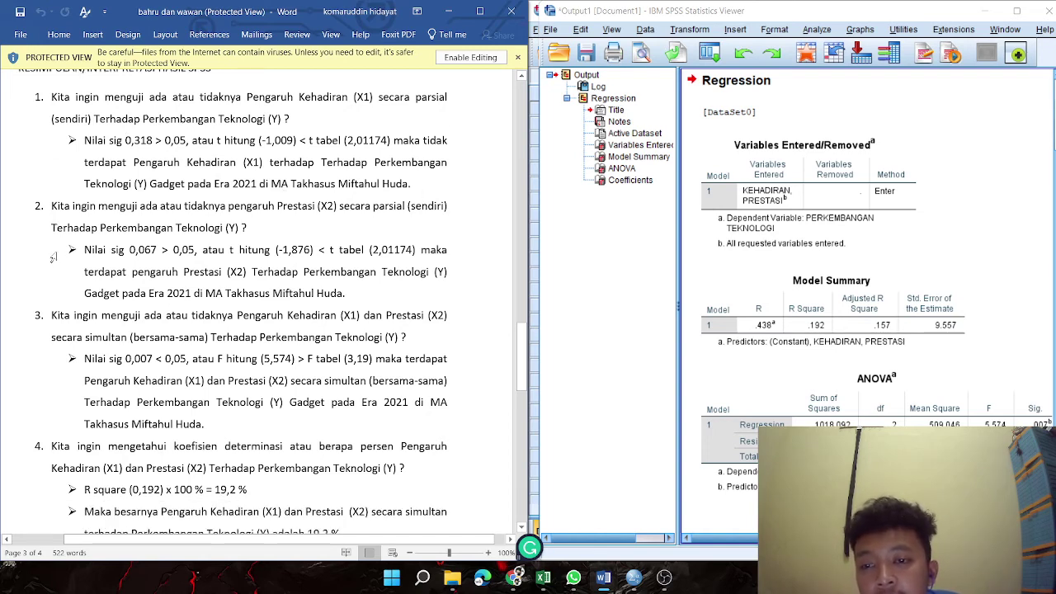
scroll(52, 257, down, 2)
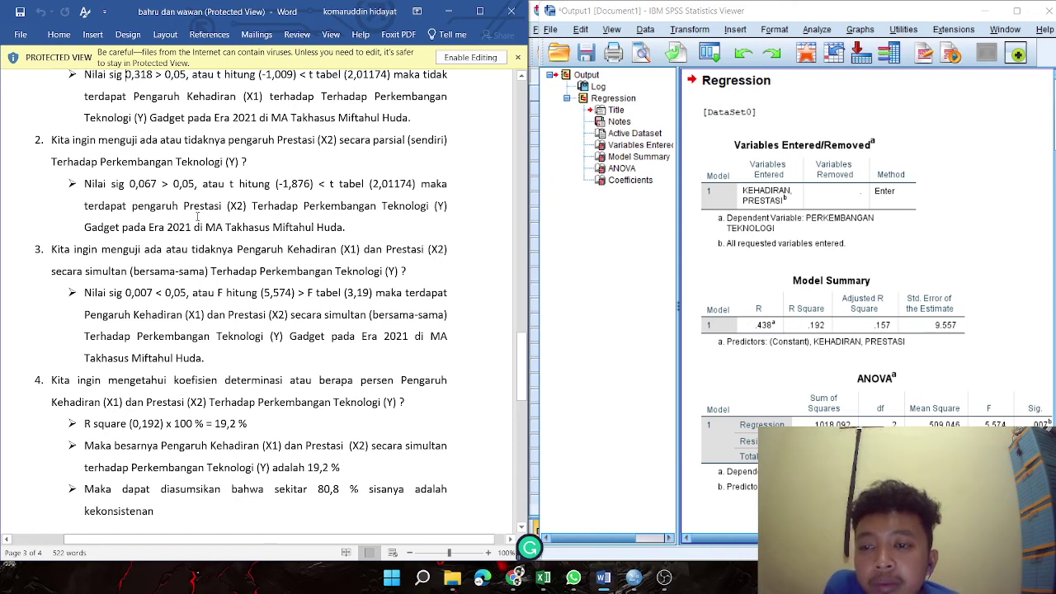
click(254, 205)
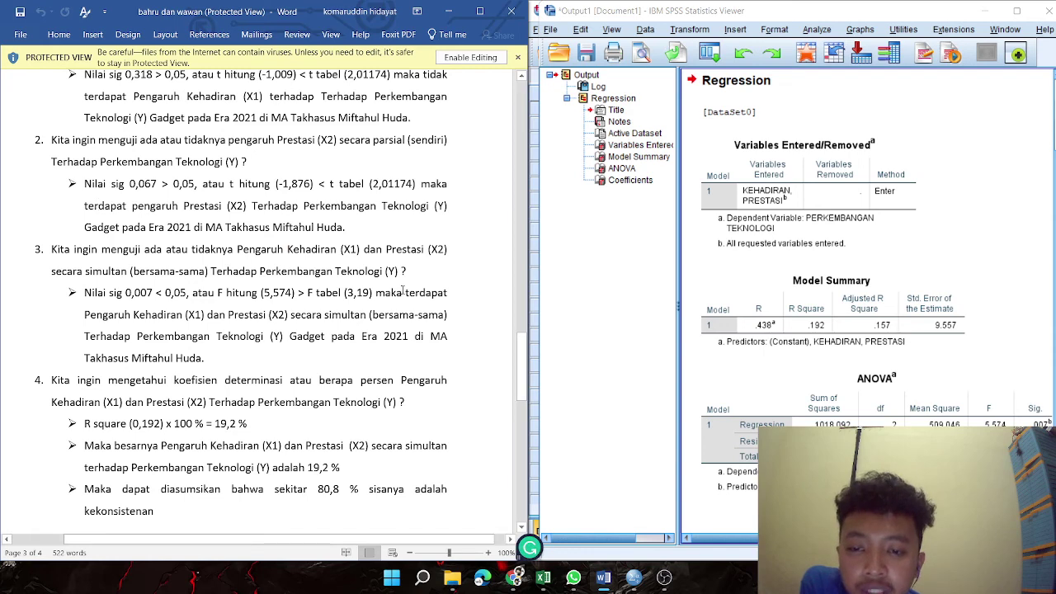
Examine conclusions 3 and 4 in the Word document, on the simultaneous effect of X1 and X2 and the coefficient of determination
scroll(143, 264, down, 1)
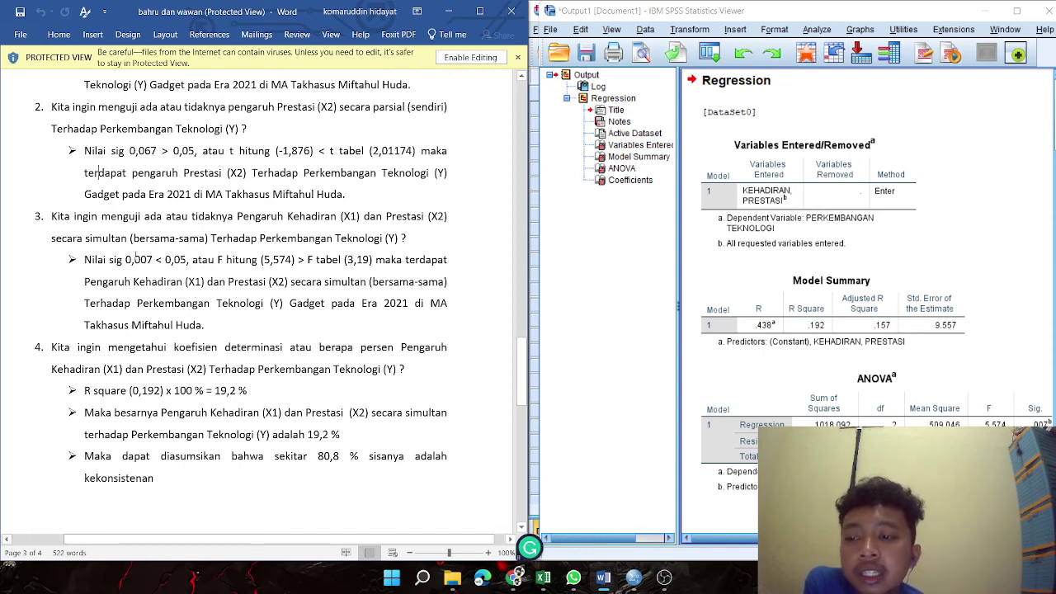
scroll(143, 262, down, 1)
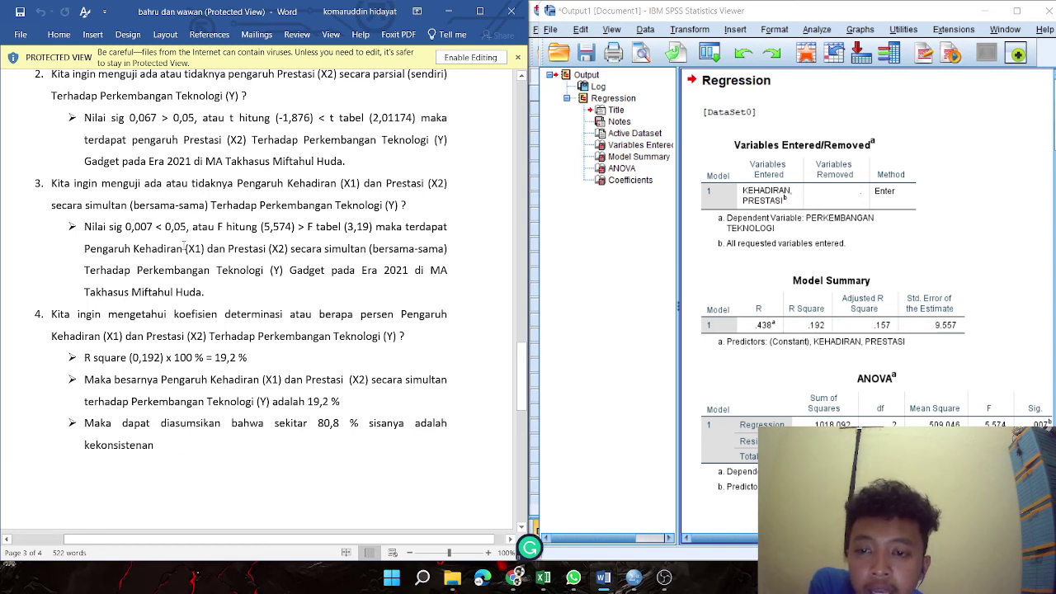
scroll(264, 218, down, 1)
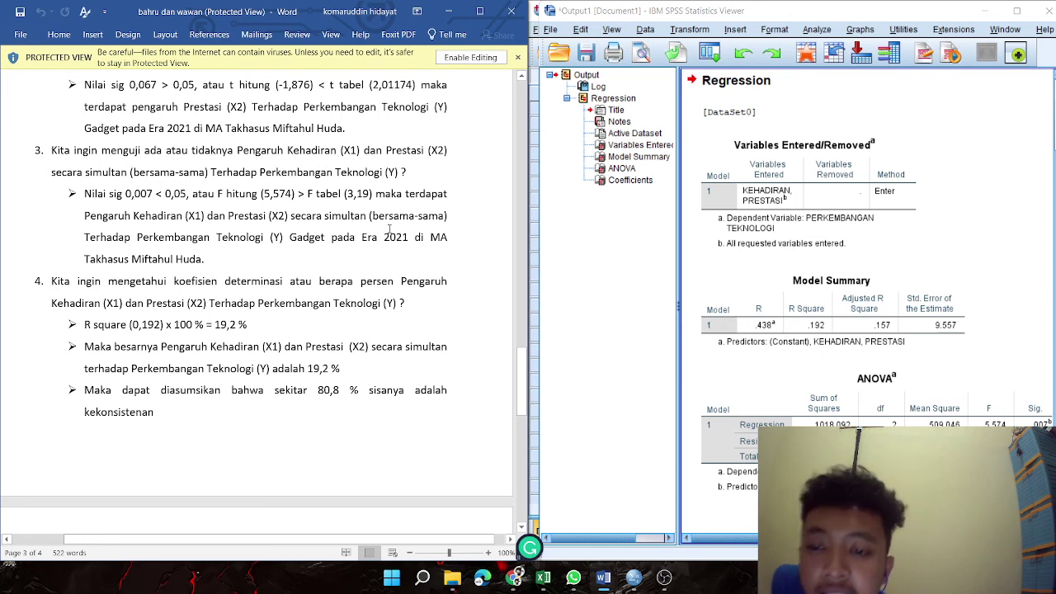
scroll(391, 225, down, 1)
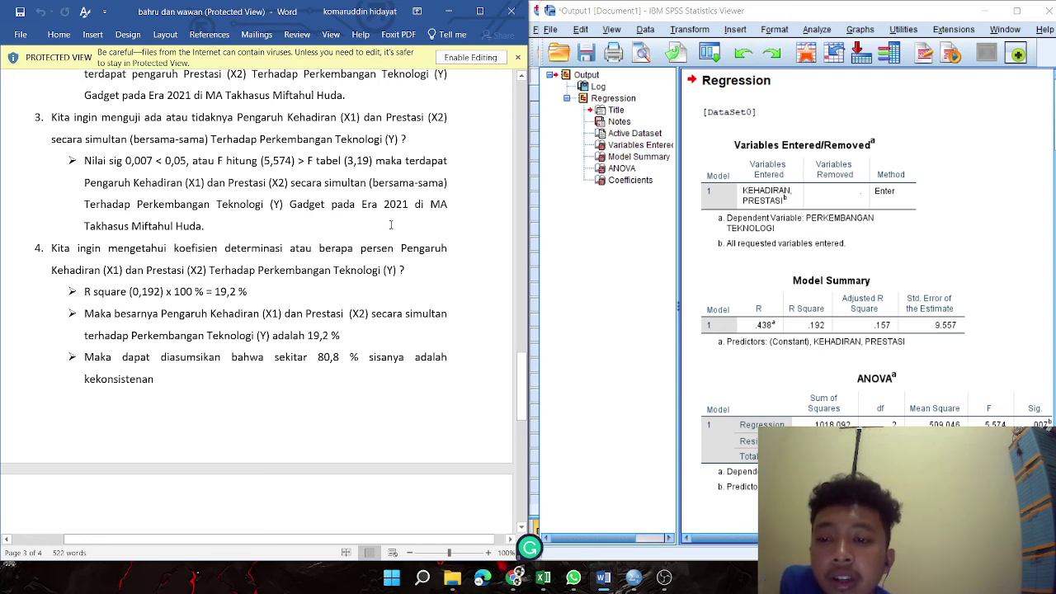
scroll(391, 225, down, 1)
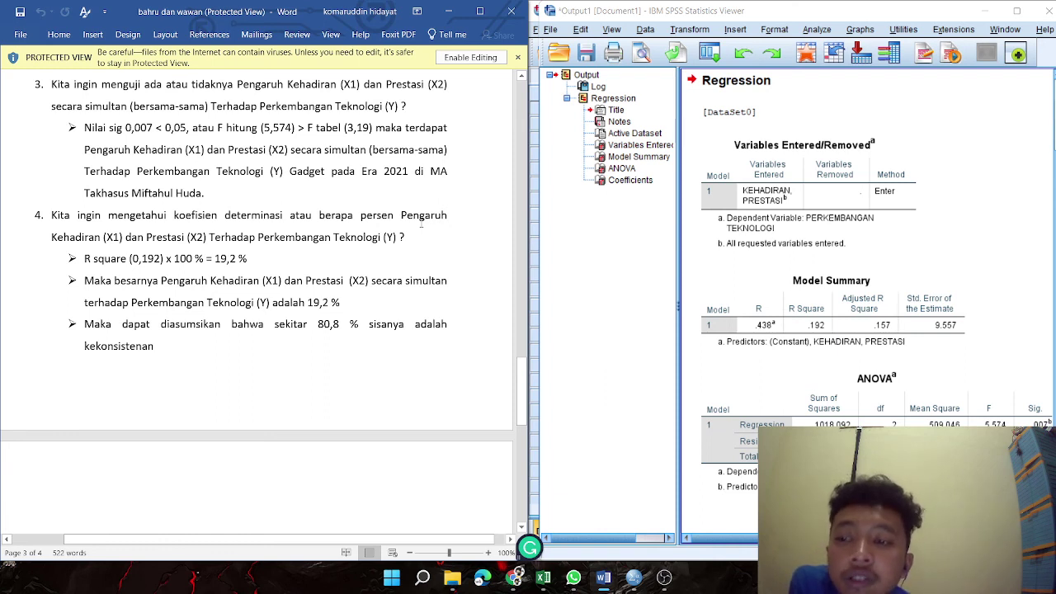
scroll(420, 223, down, 2)
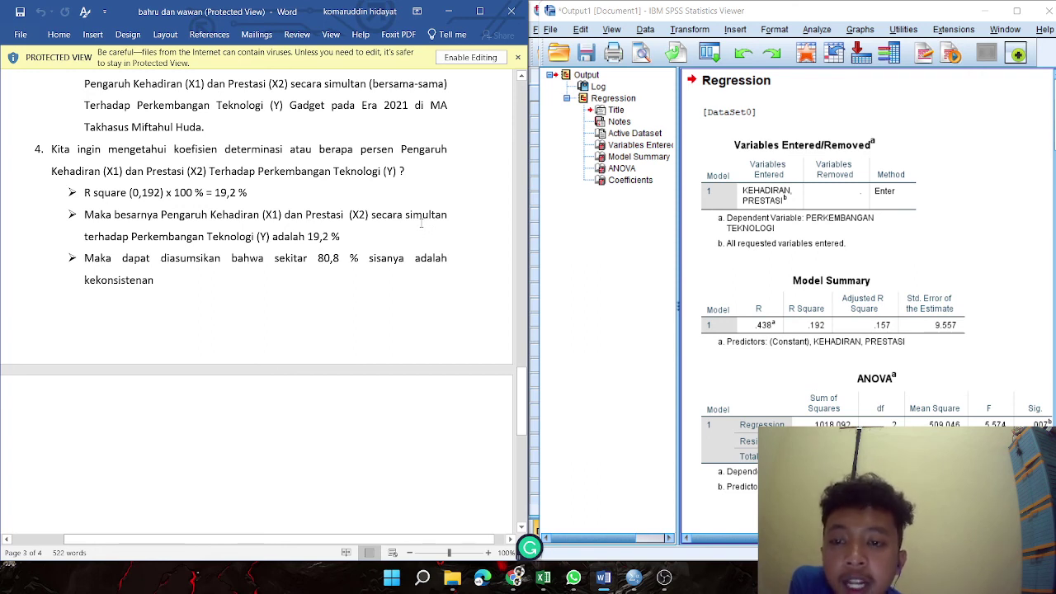
scroll(421, 222, down, 1)
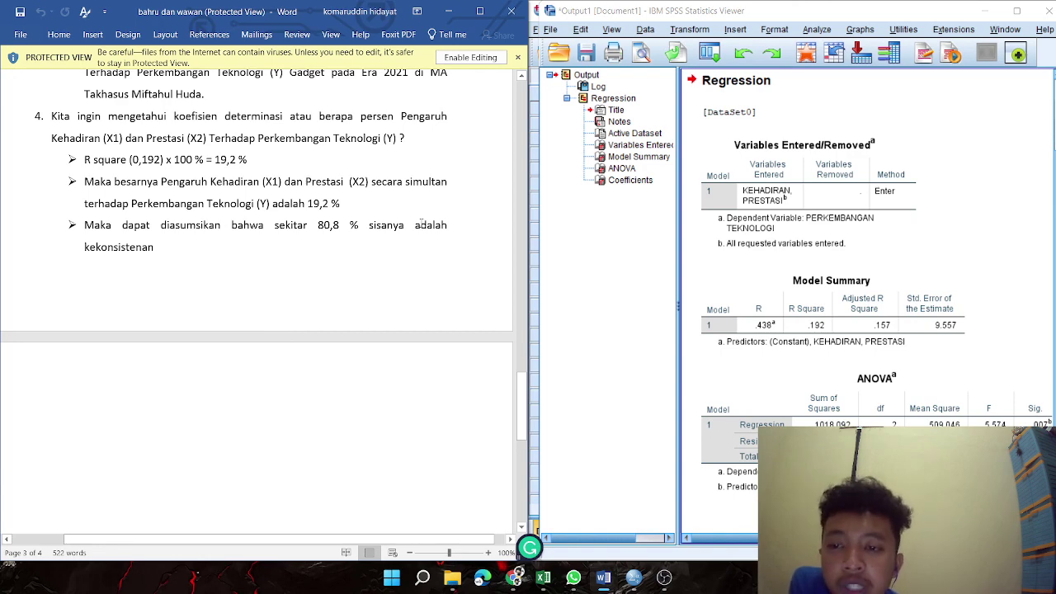
Check the Word document's R square conclusion against the Model Summary and ANOVA tables in the regression output
scroll(825, 269, down, 3)
click(825, 268)
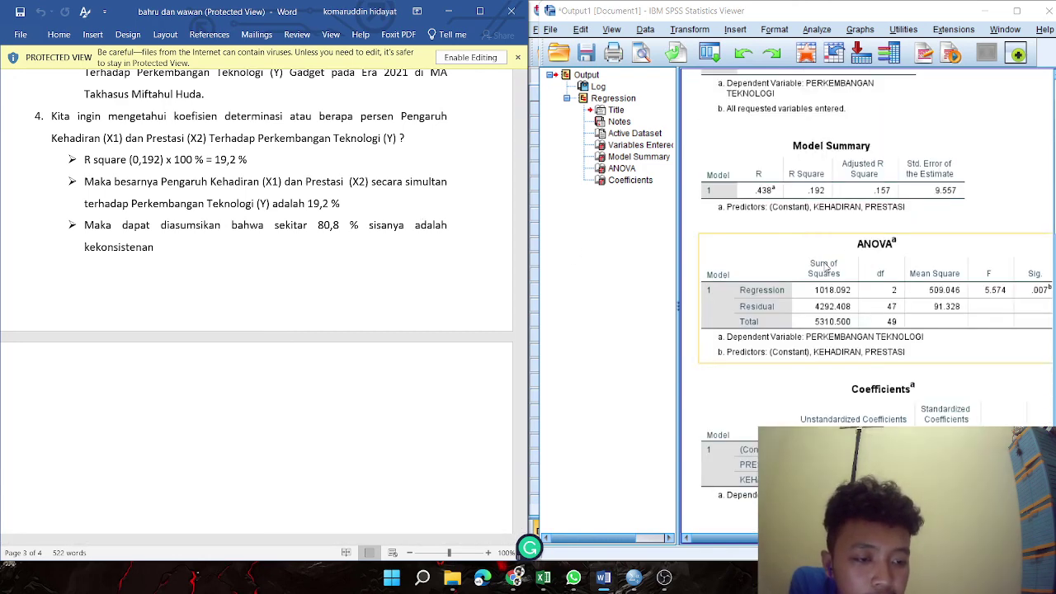
click(706, 131)
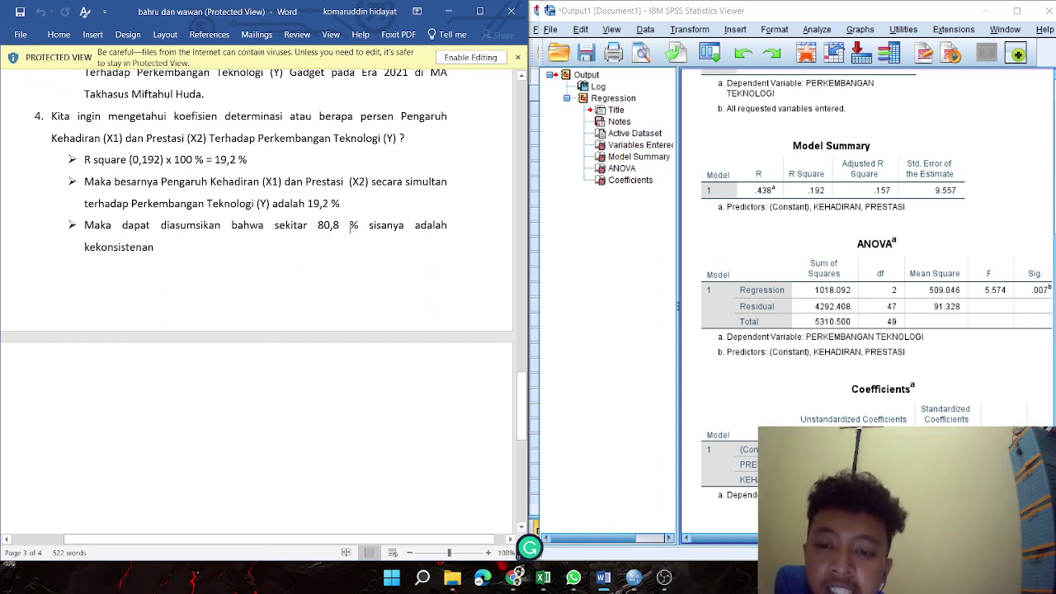
scroll(208, 255, down, 6)
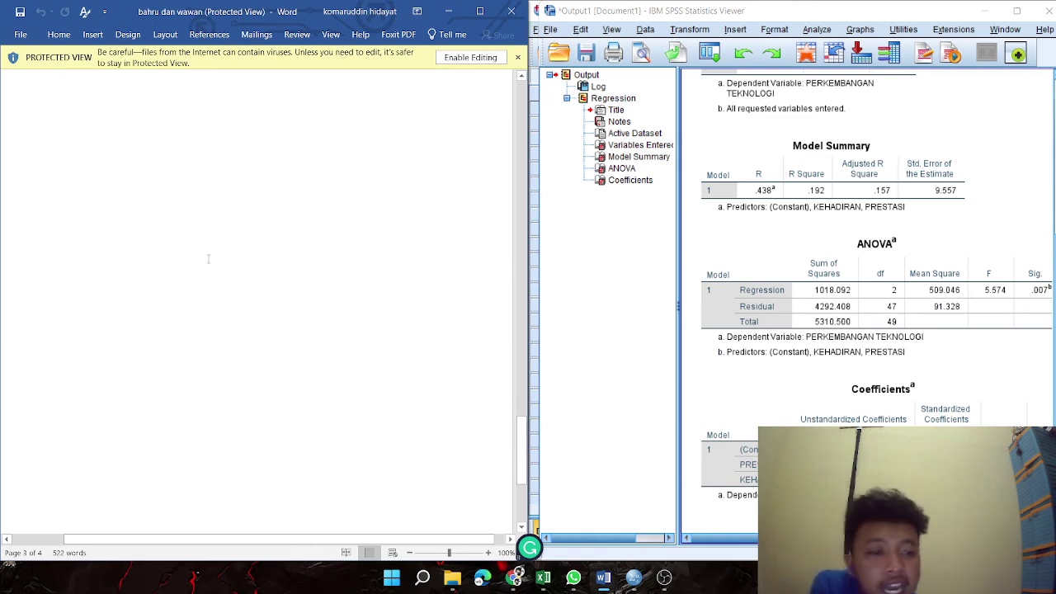
scroll(275, 217, up, 6)
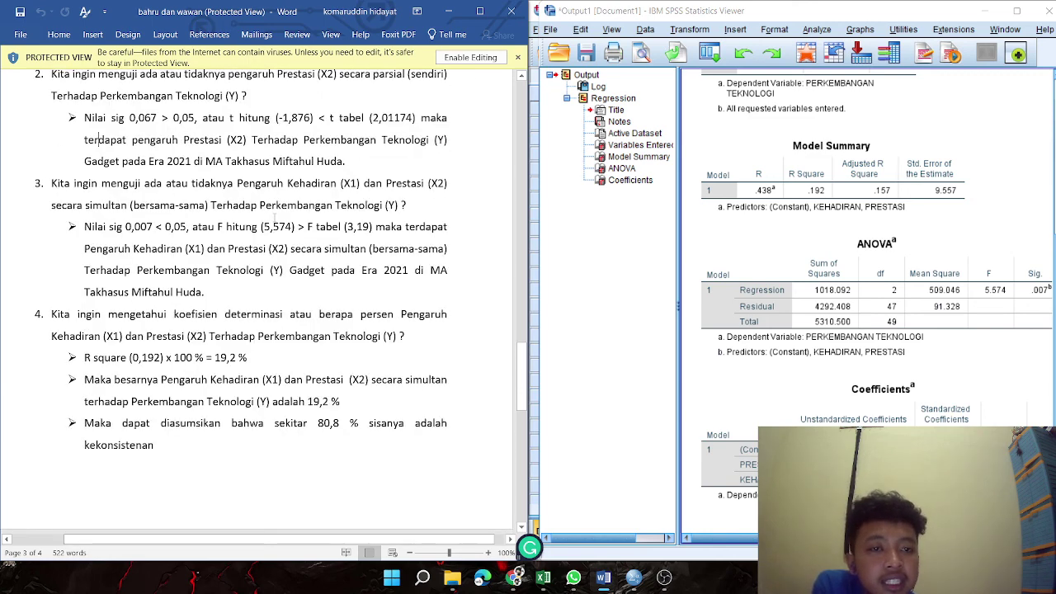
scroll(274, 217, up, 3)
mouse_move(689, 578)
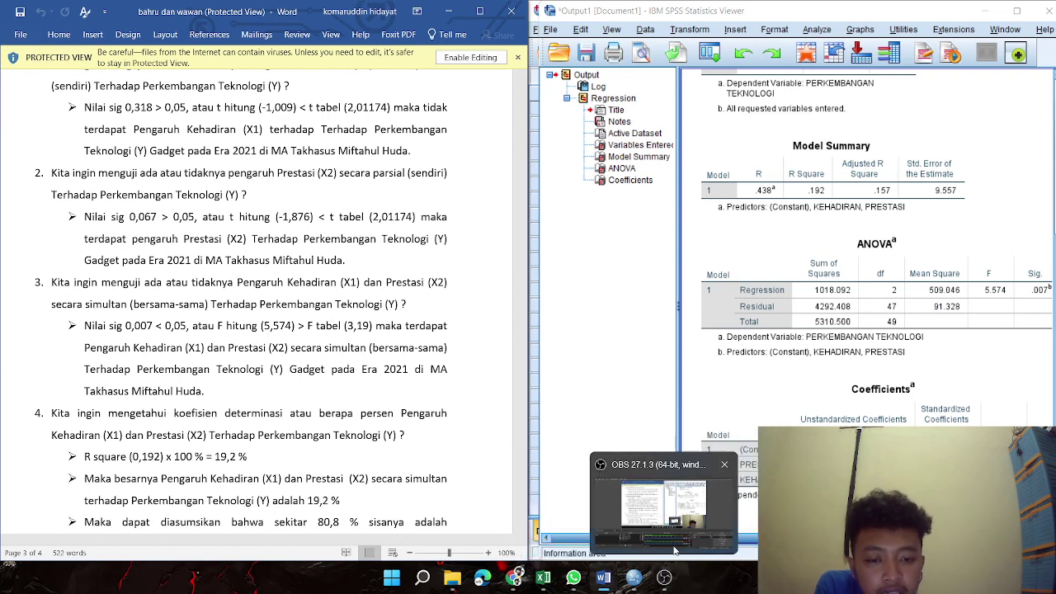
click(675, 550)
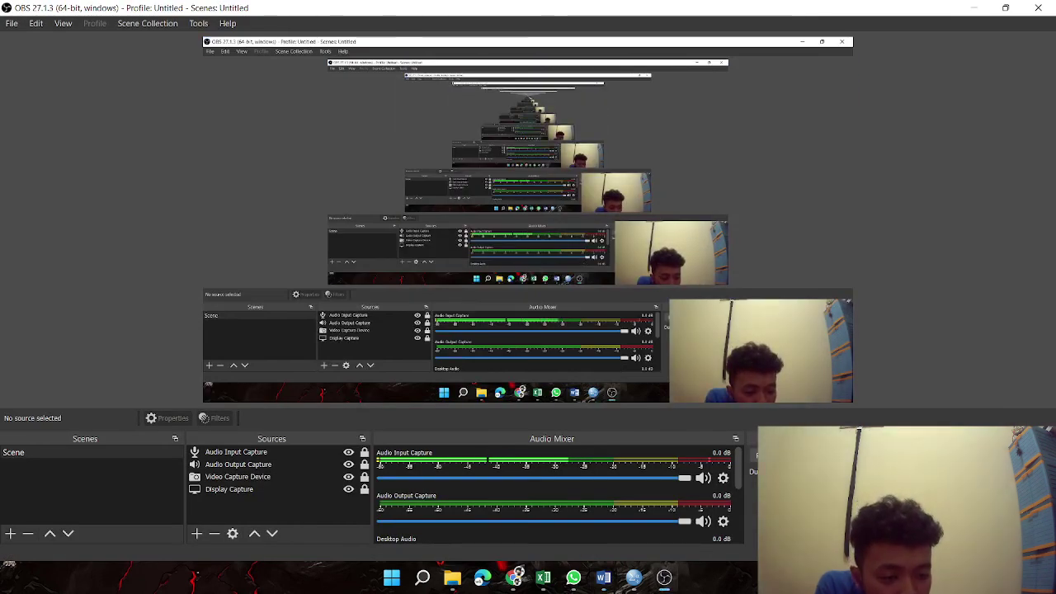